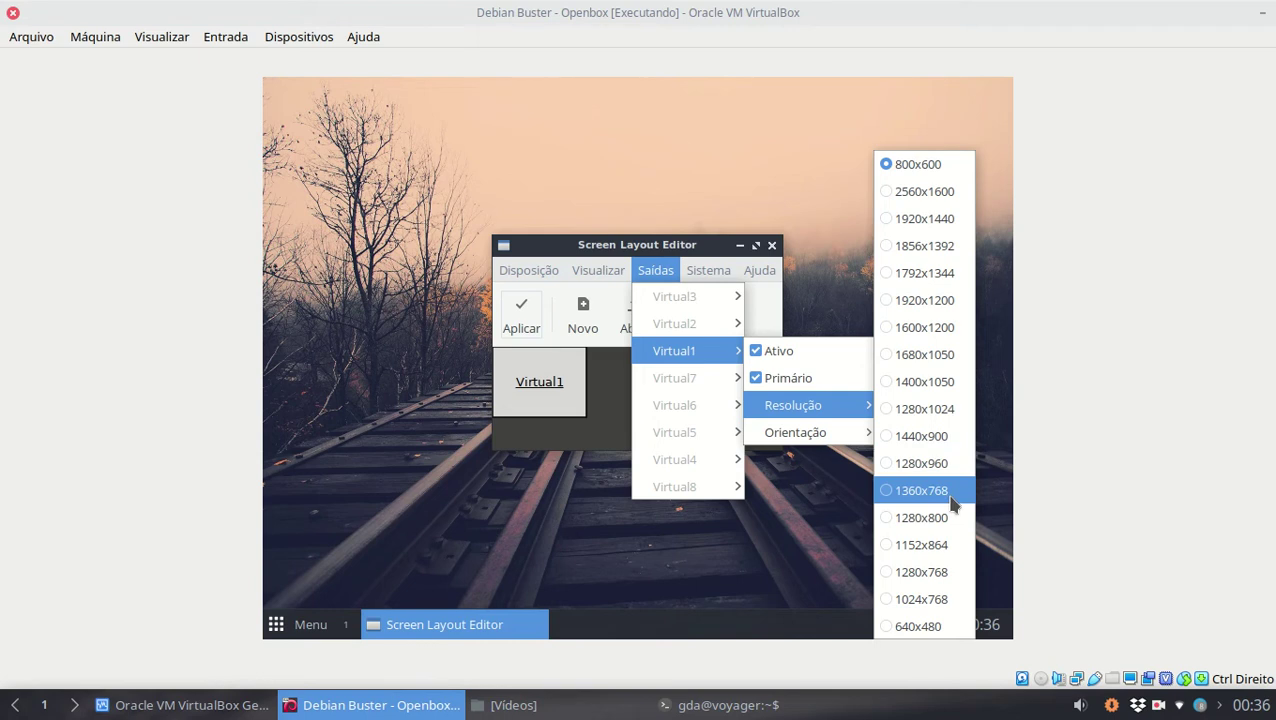
# Step: Set and apply a 1360x768 resolution for the Virtual1 output, and switch the virtual machine to full-screen mode
pyautogui.click(952, 505)
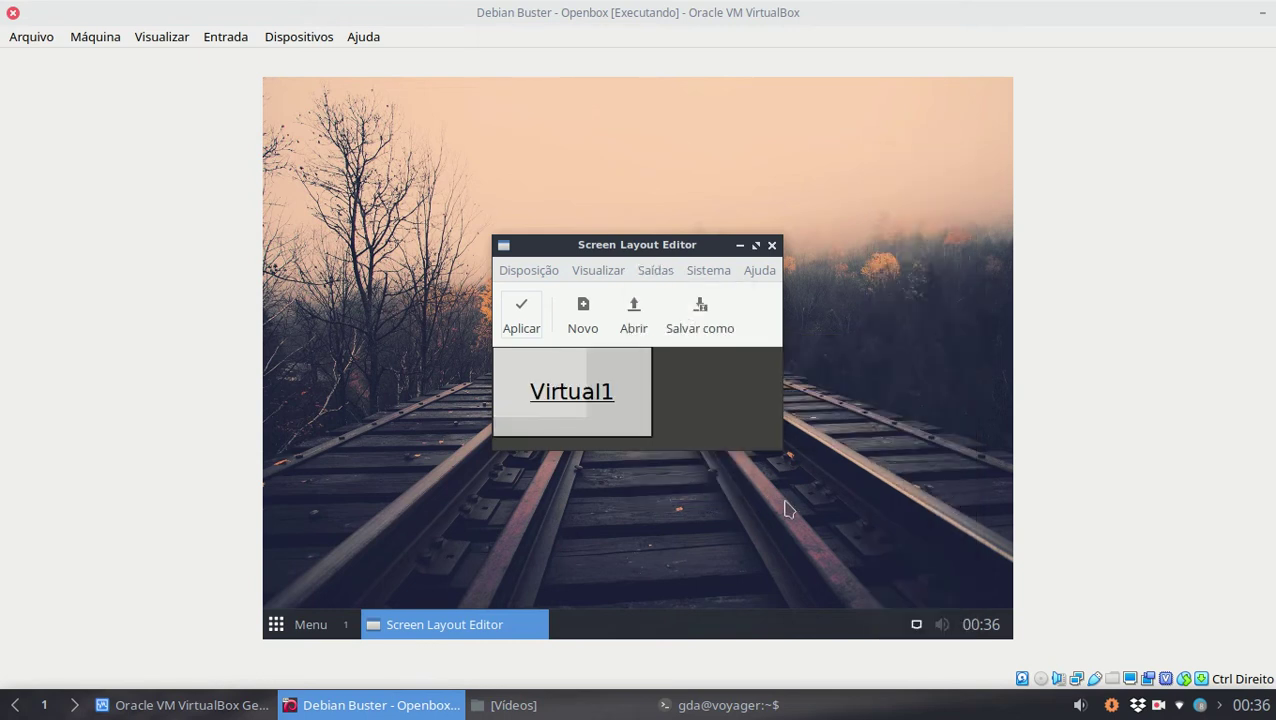
pyautogui.click(521, 312)
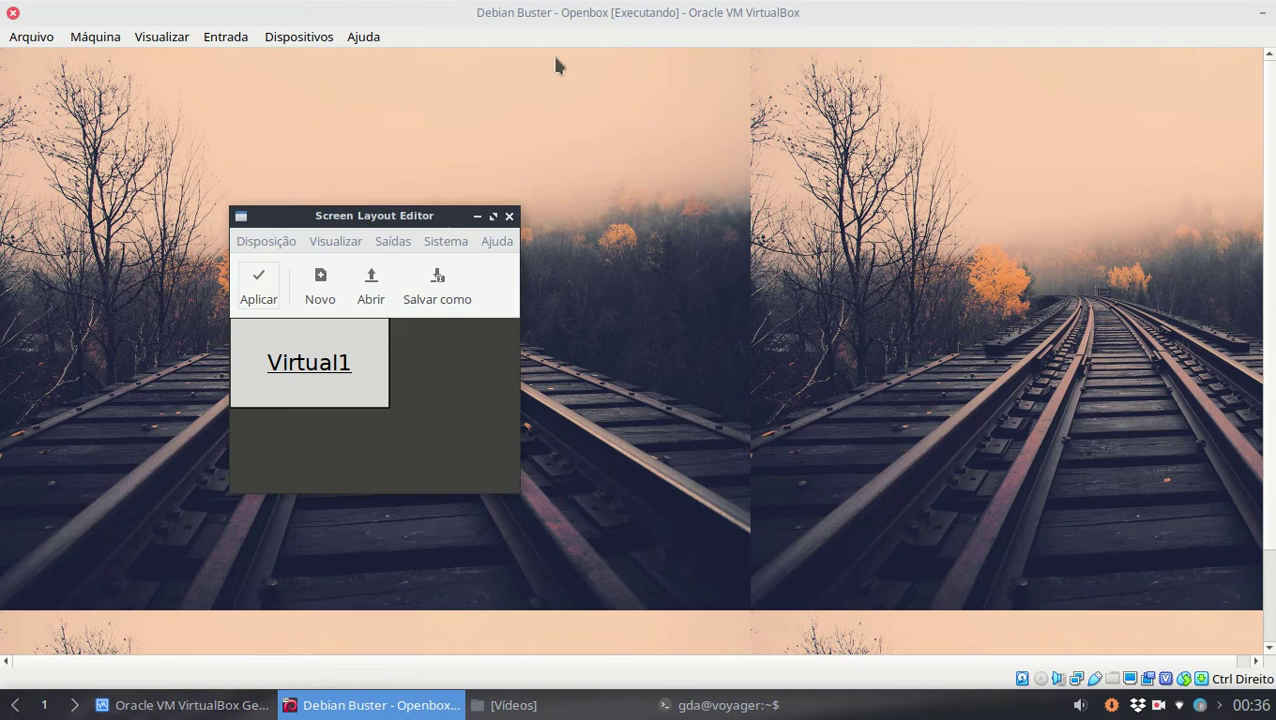
pyautogui.click(172, 42)
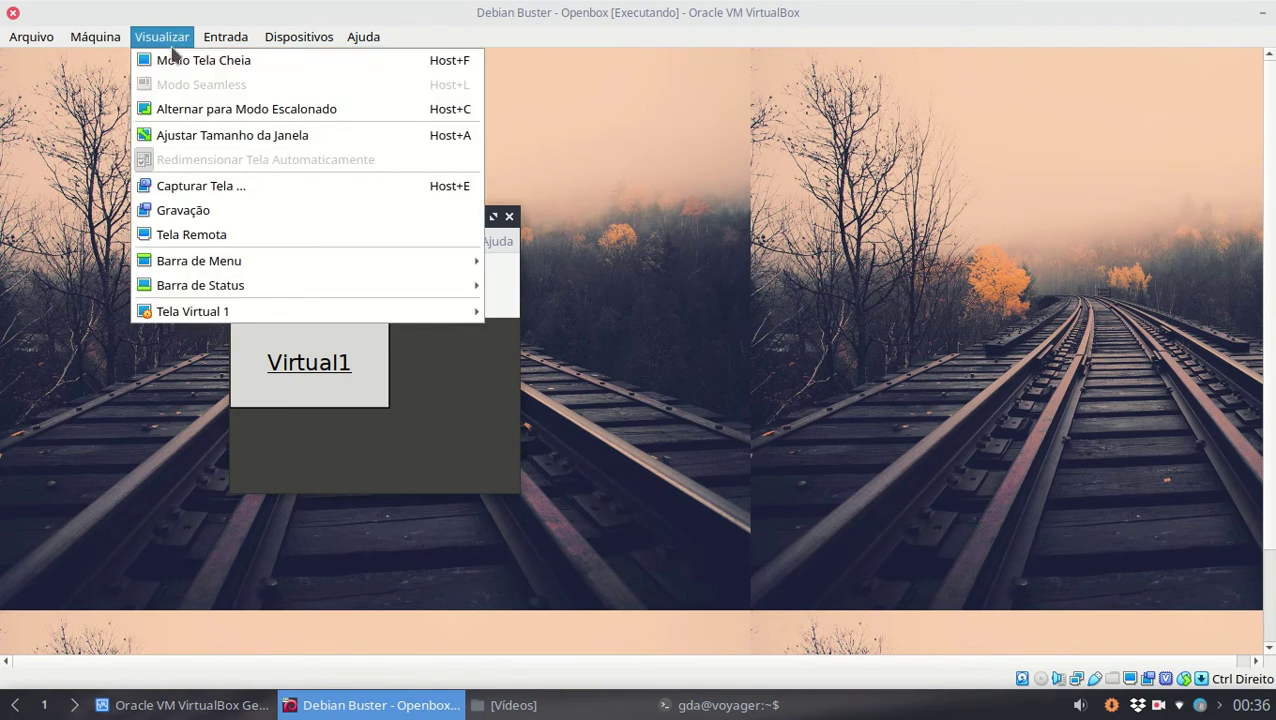
pyautogui.click(172, 60)
pyautogui.click(690, 430)
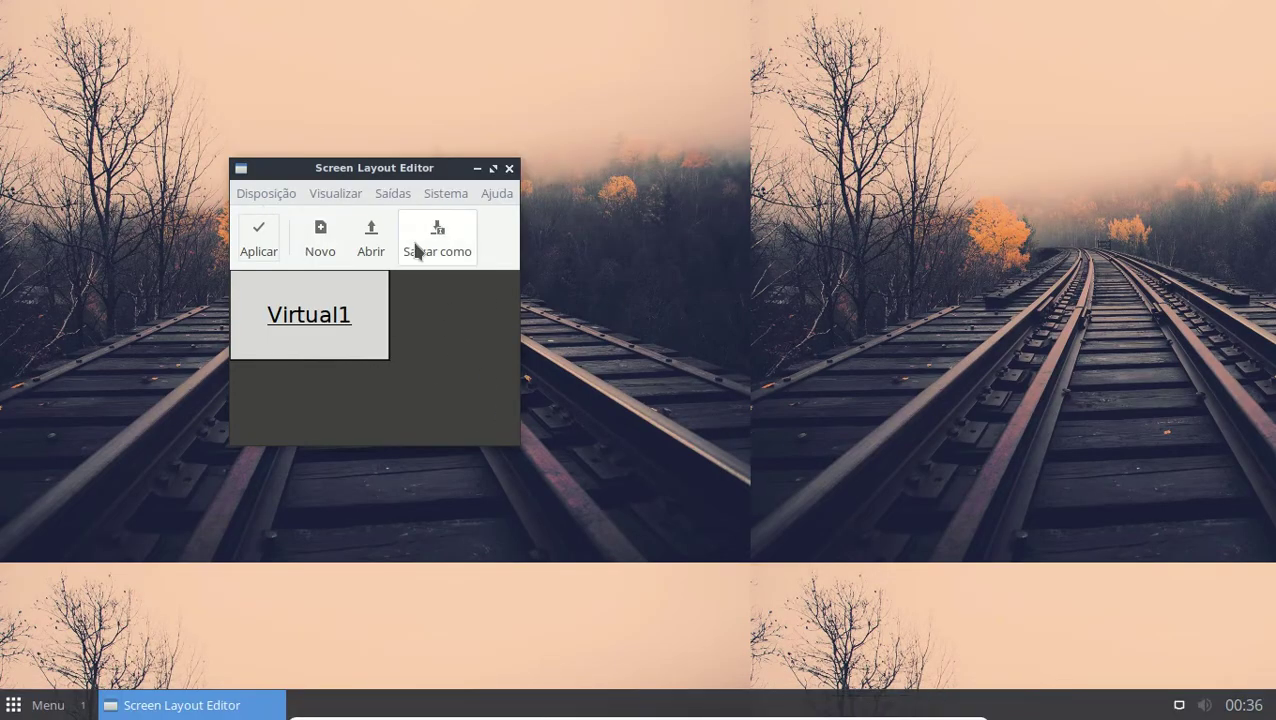
# Step: Save the screen layout as default.sh in the .screenlayout folder and close the Screen Layout Editor
pyautogui.click(455, 240)
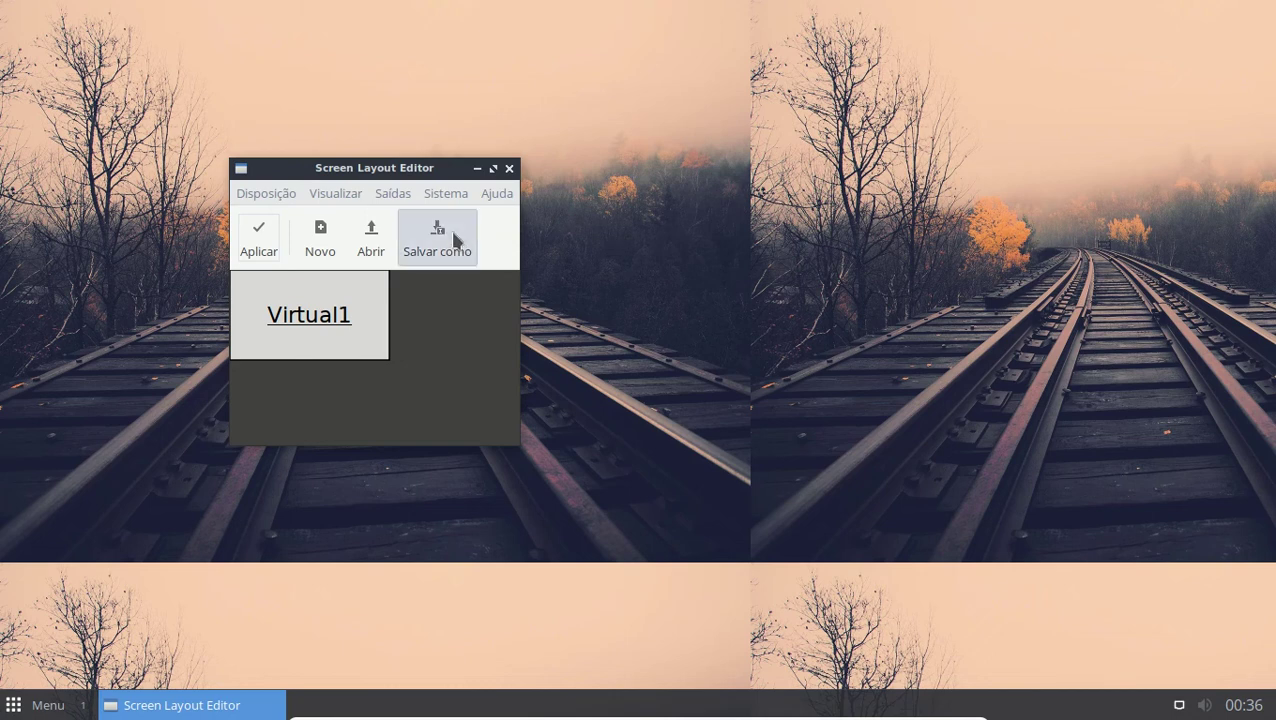
pyautogui.moveTo(368, 27); pyautogui.dragTo(591, 111)
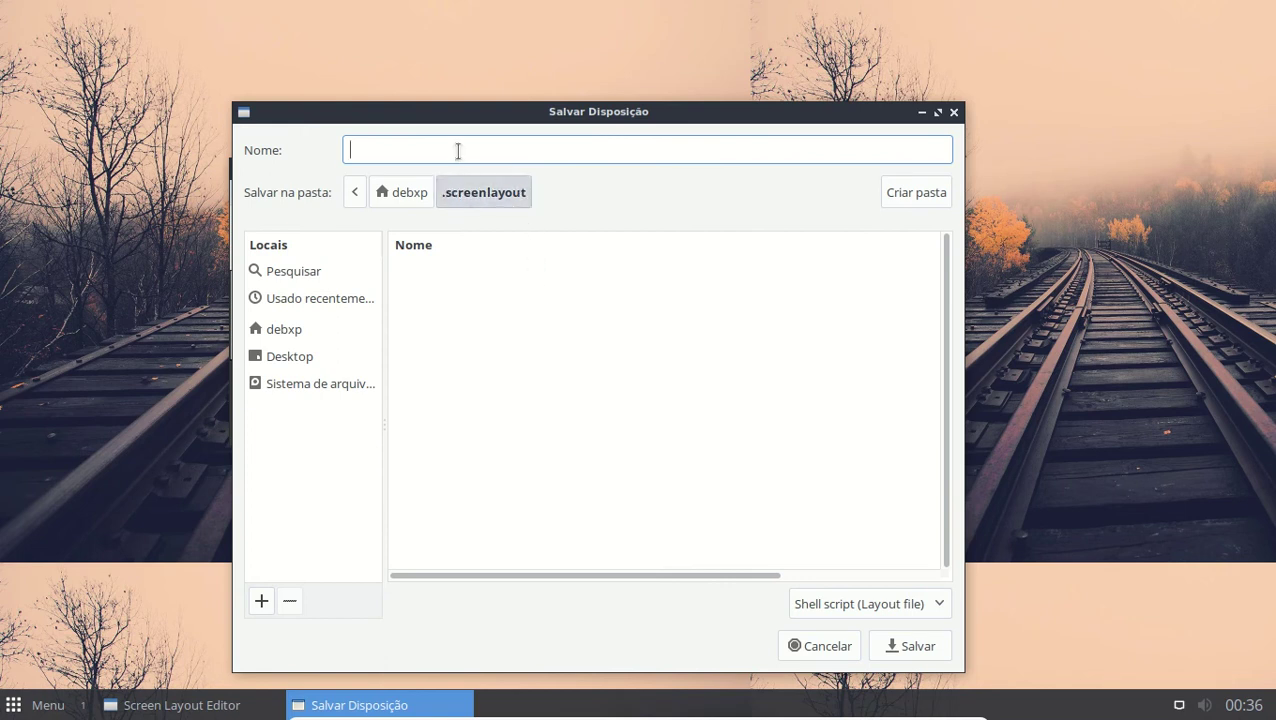
pyautogui.write('de')
pyautogui.write('sh')
pyautogui.click(906, 646)
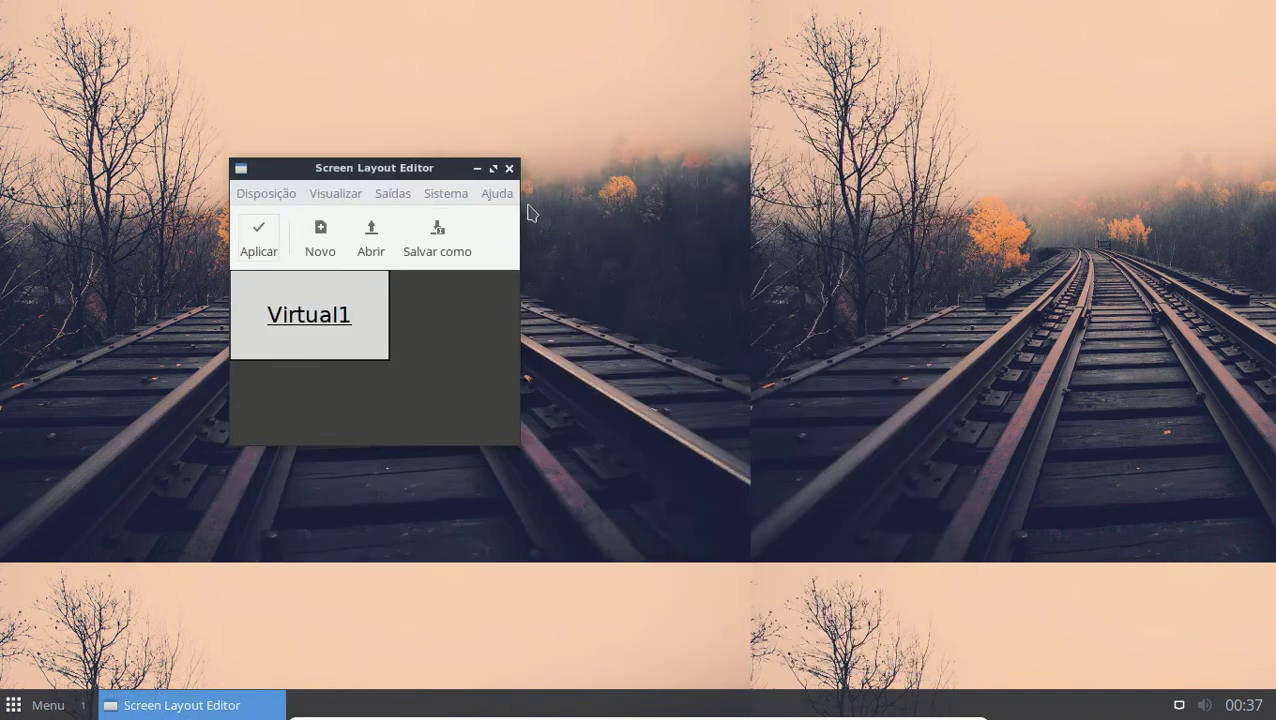
pyautogui.click(508, 169)
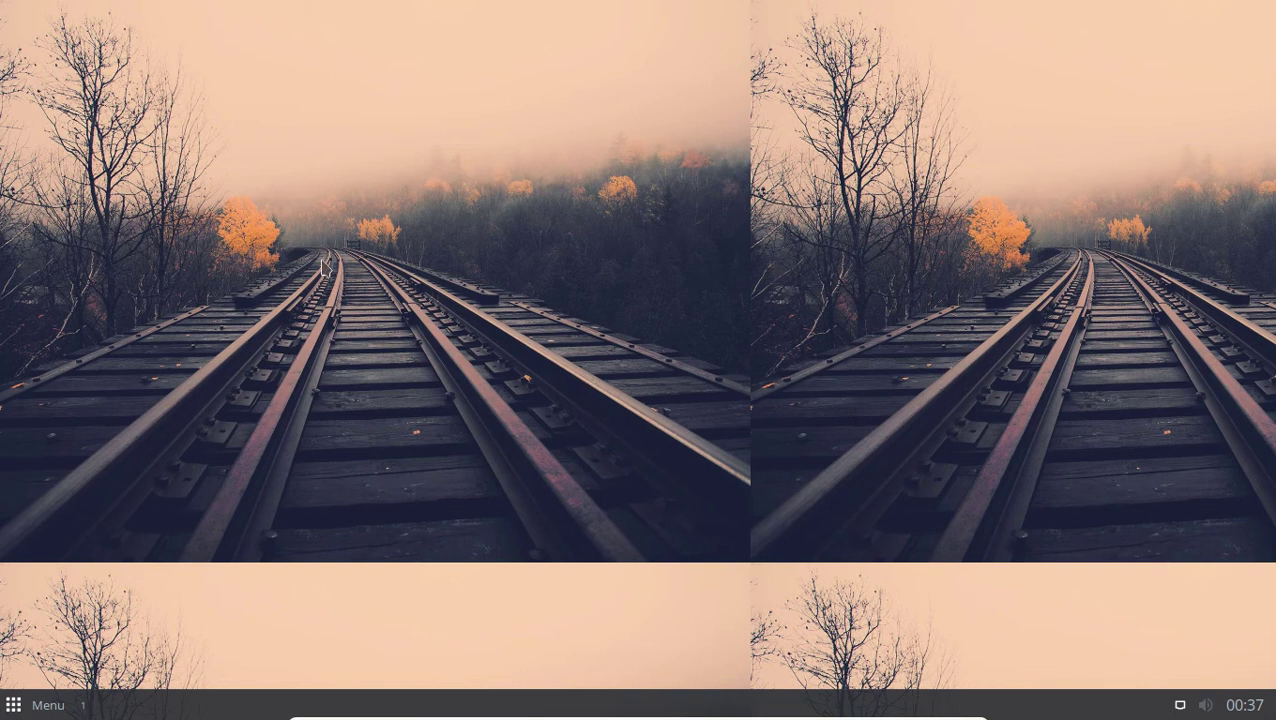
# Step: Run the command nitrogen --restore to redraw the wallpaper at the new resolution
pyautogui.rightClick(416, 187)
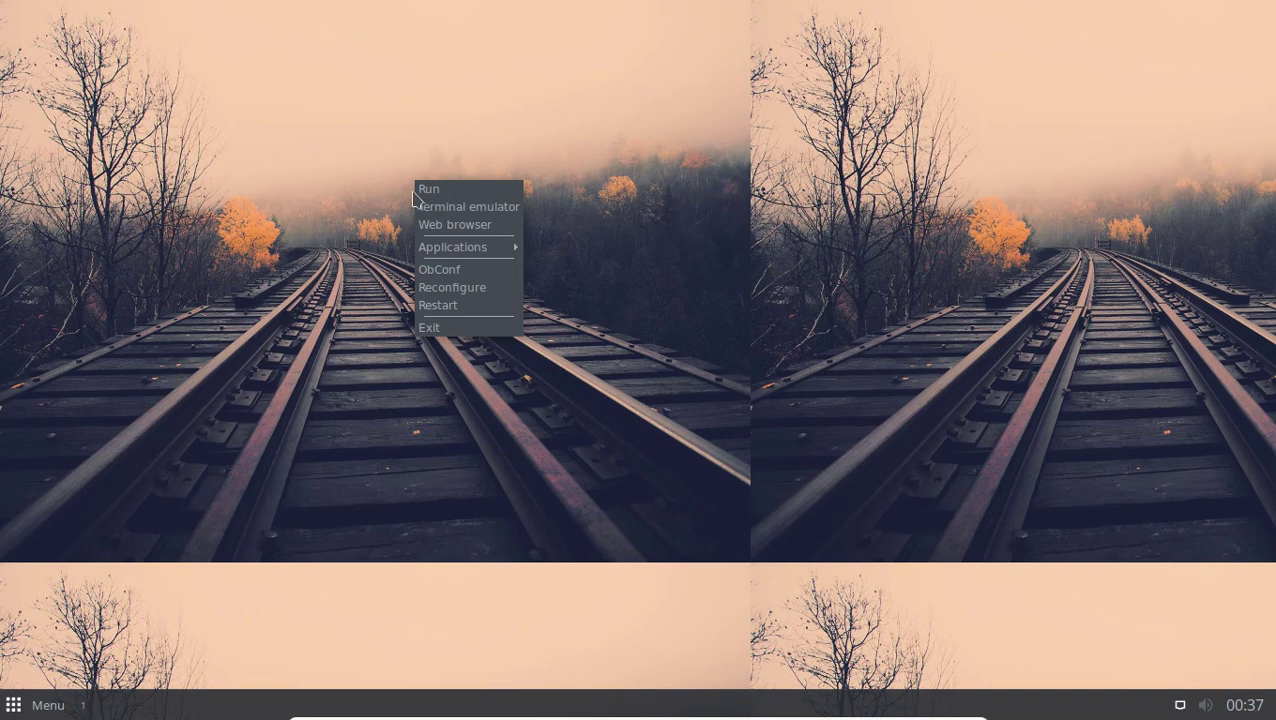
pyautogui.click(420, 192)
pyautogui.write('nitrogen')
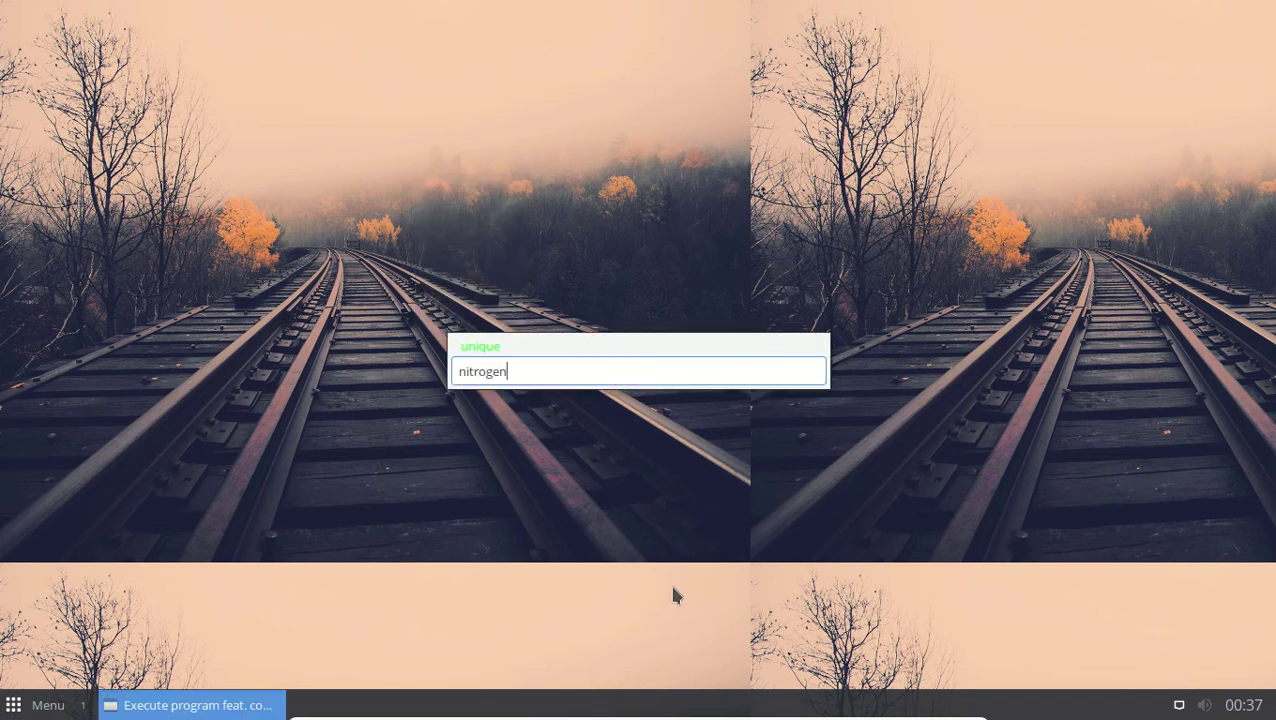
pyautogui.write(' --restore')
pyautogui.press('Return')
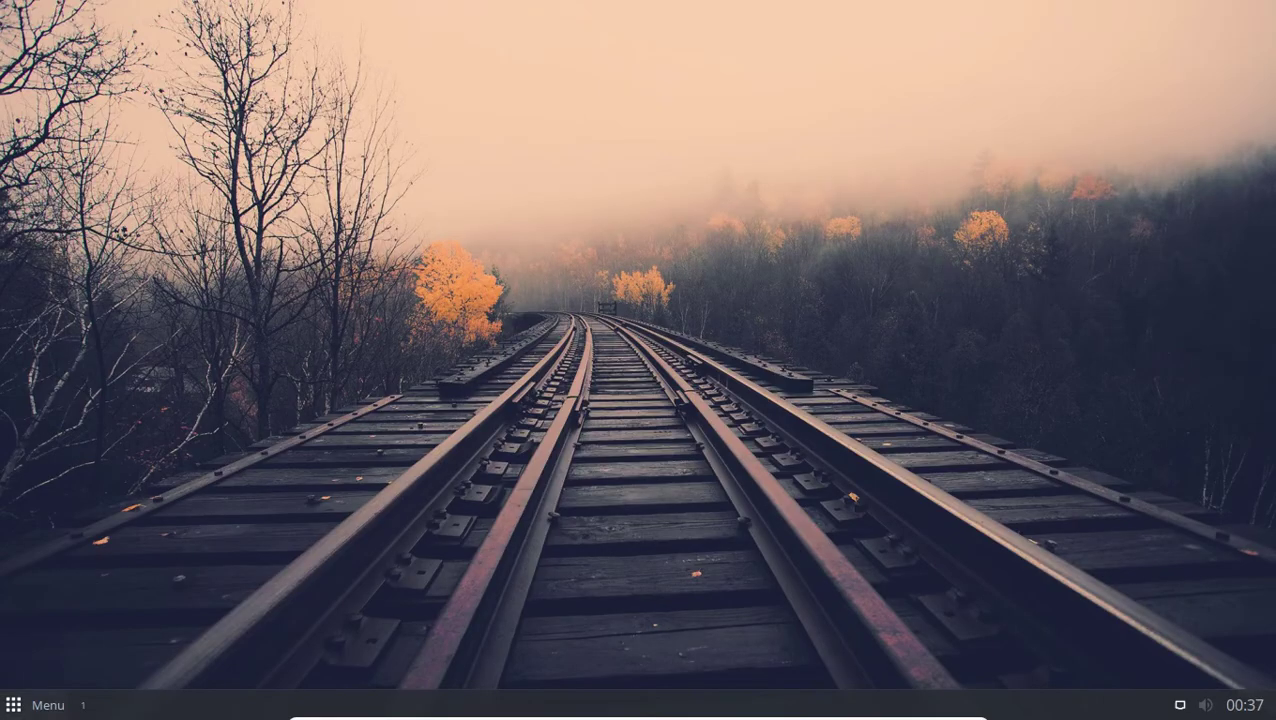
# Step: Open the file manager at the home folder
pyautogui.click(22, 700)
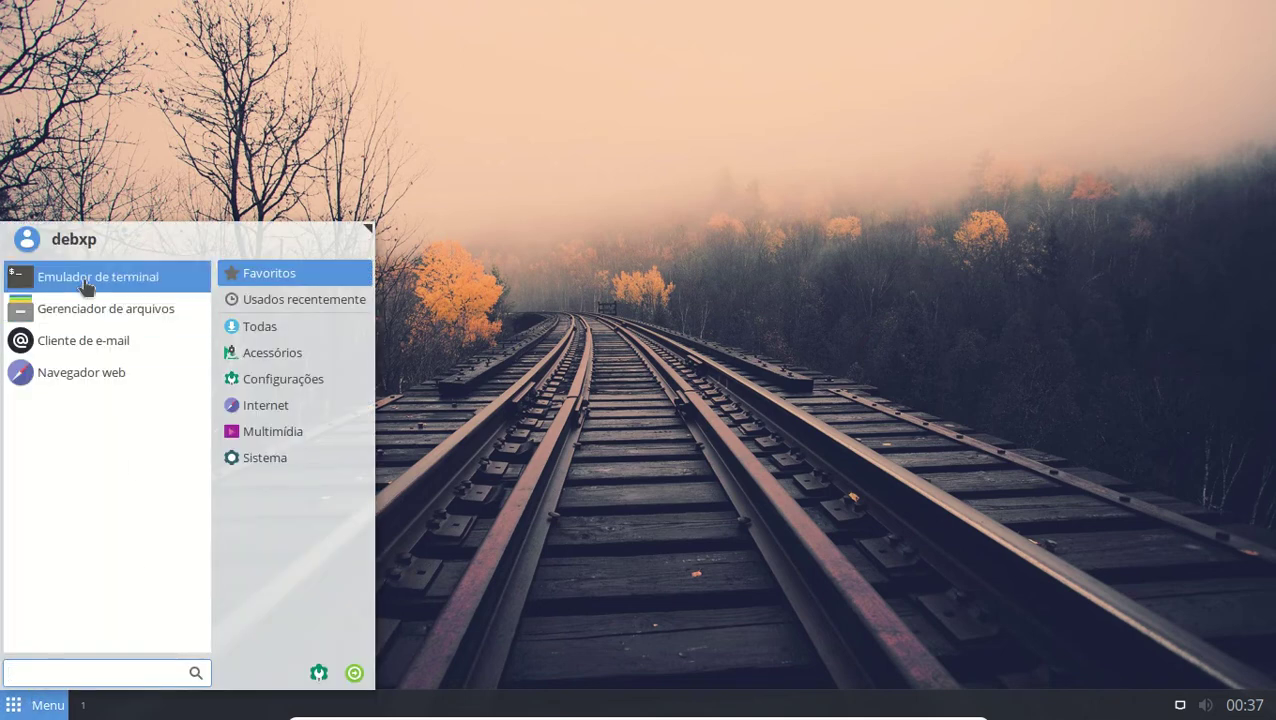
pyautogui.click(90, 310)
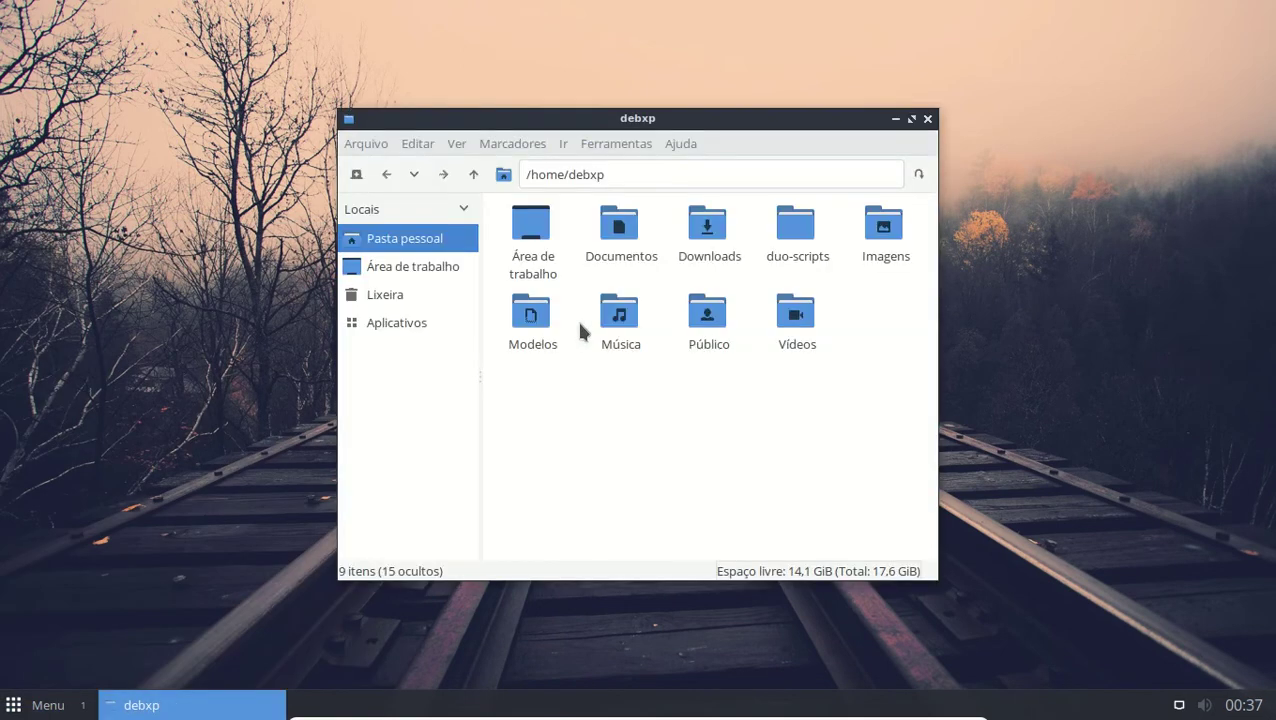
pyautogui.rightClick(141, 267)
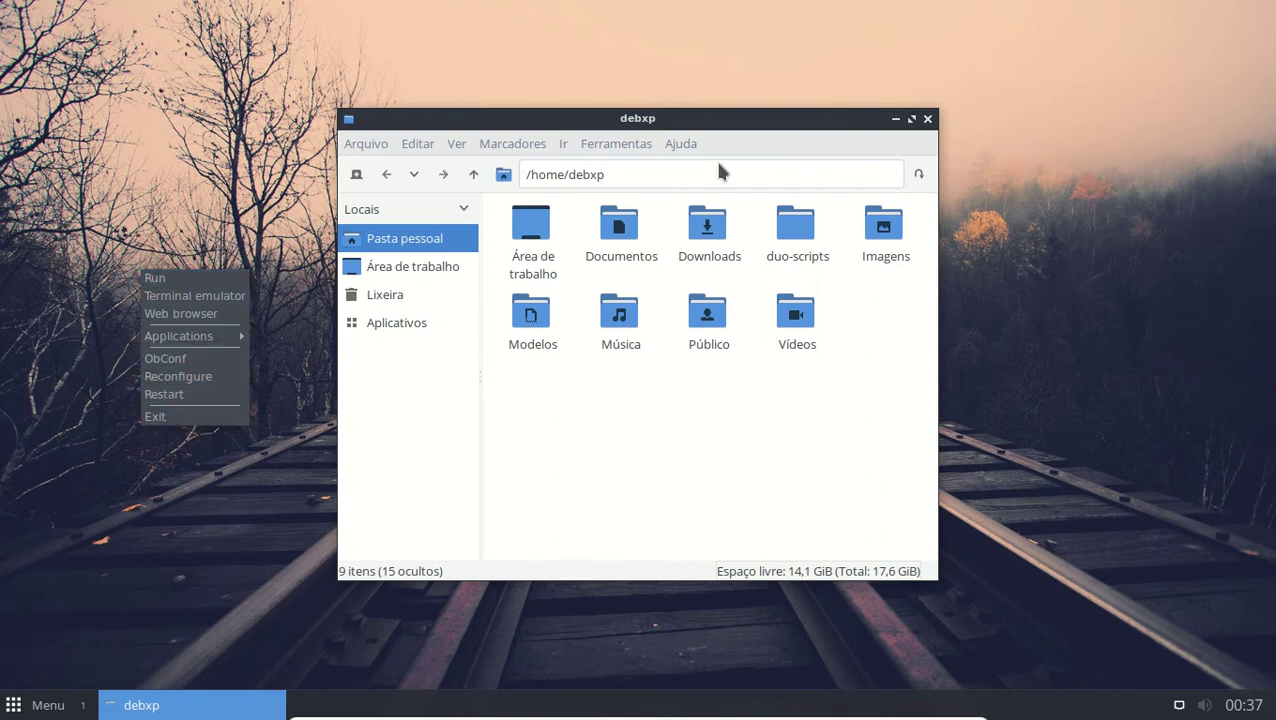
pyautogui.click(743, 130)
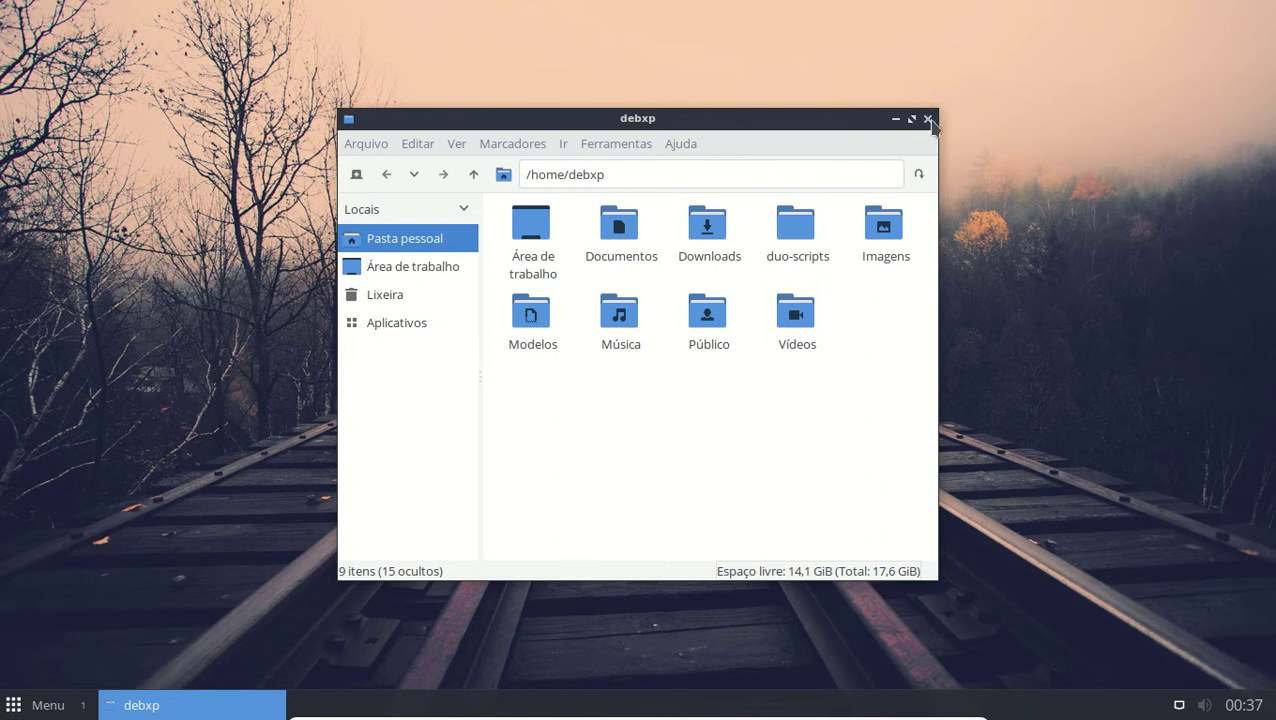
pyautogui.rightClick(200, 258)
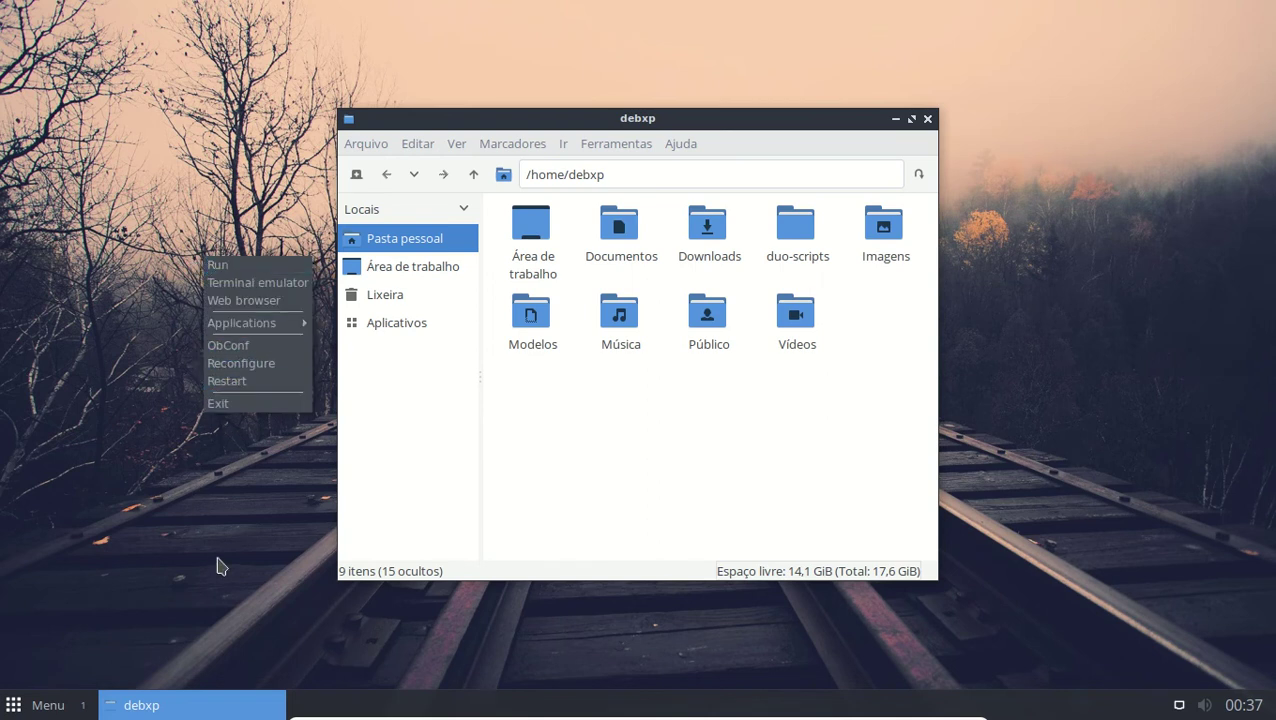
pyautogui.click(240, 507)
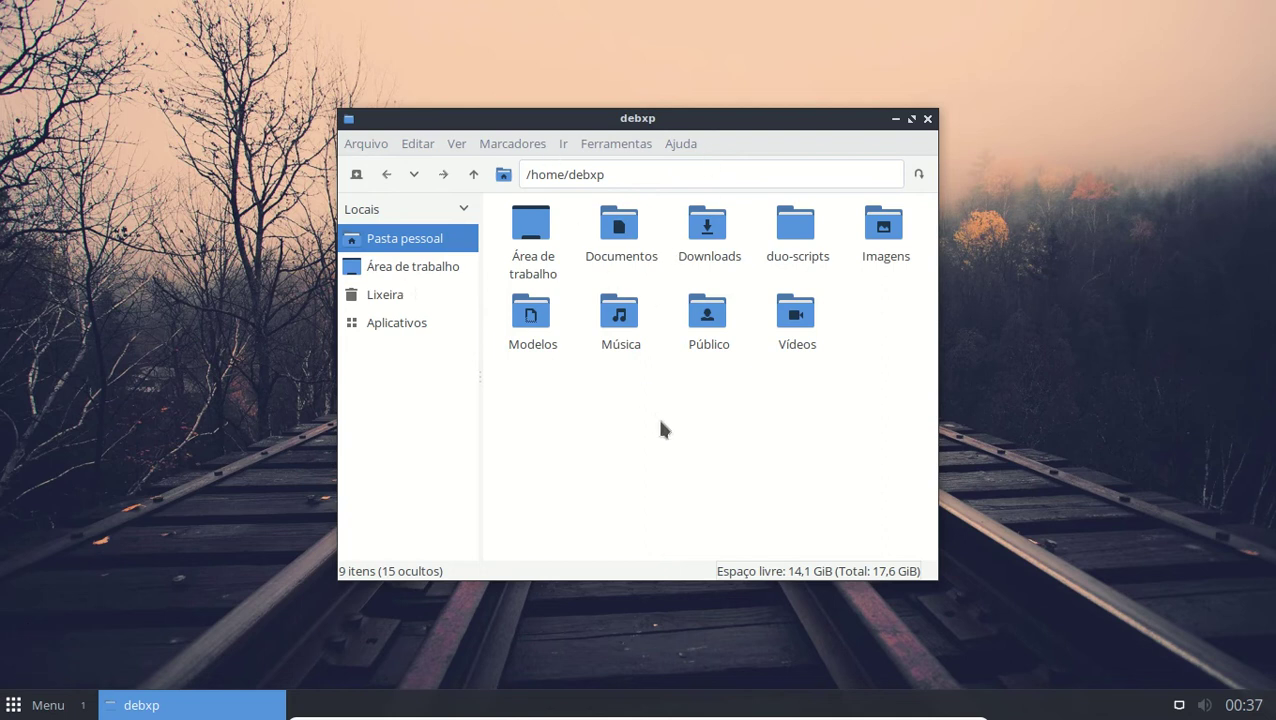
# Step: Show the hidden files in the home folder and open the .config/compton folder
pyautogui.hotkey('ctrl', 'h')
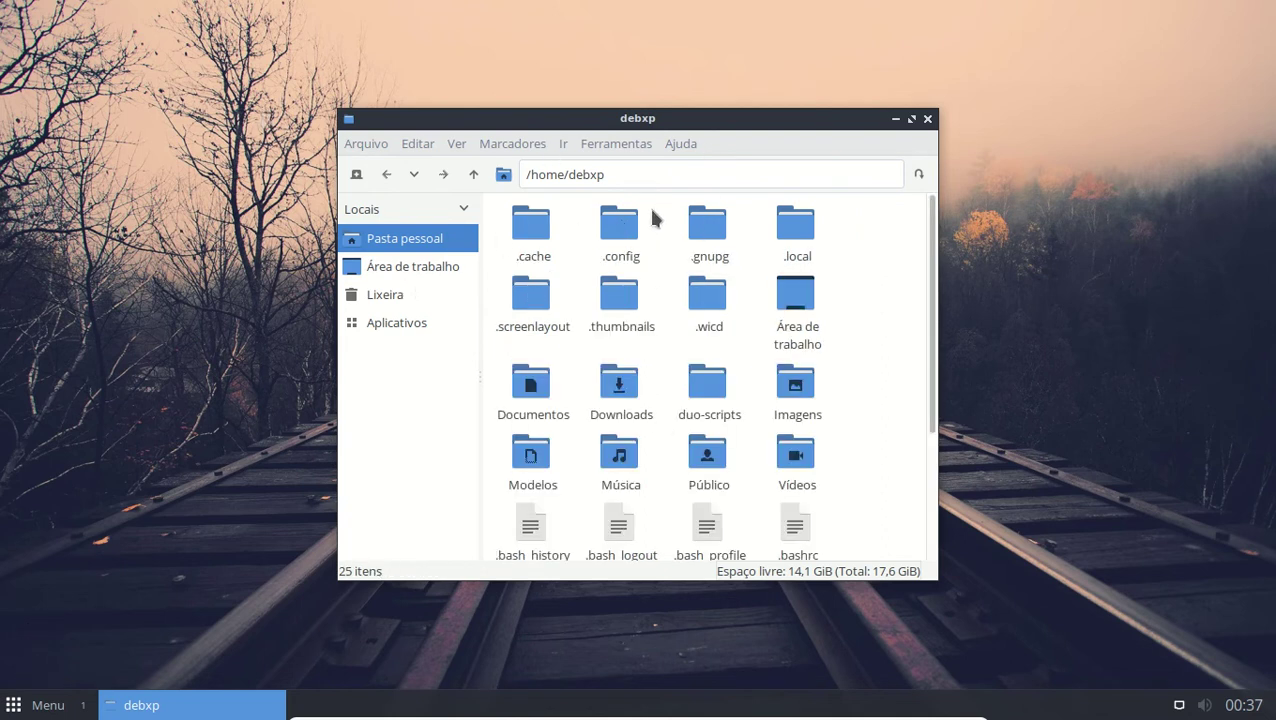
pyautogui.doubleClick(621, 227)
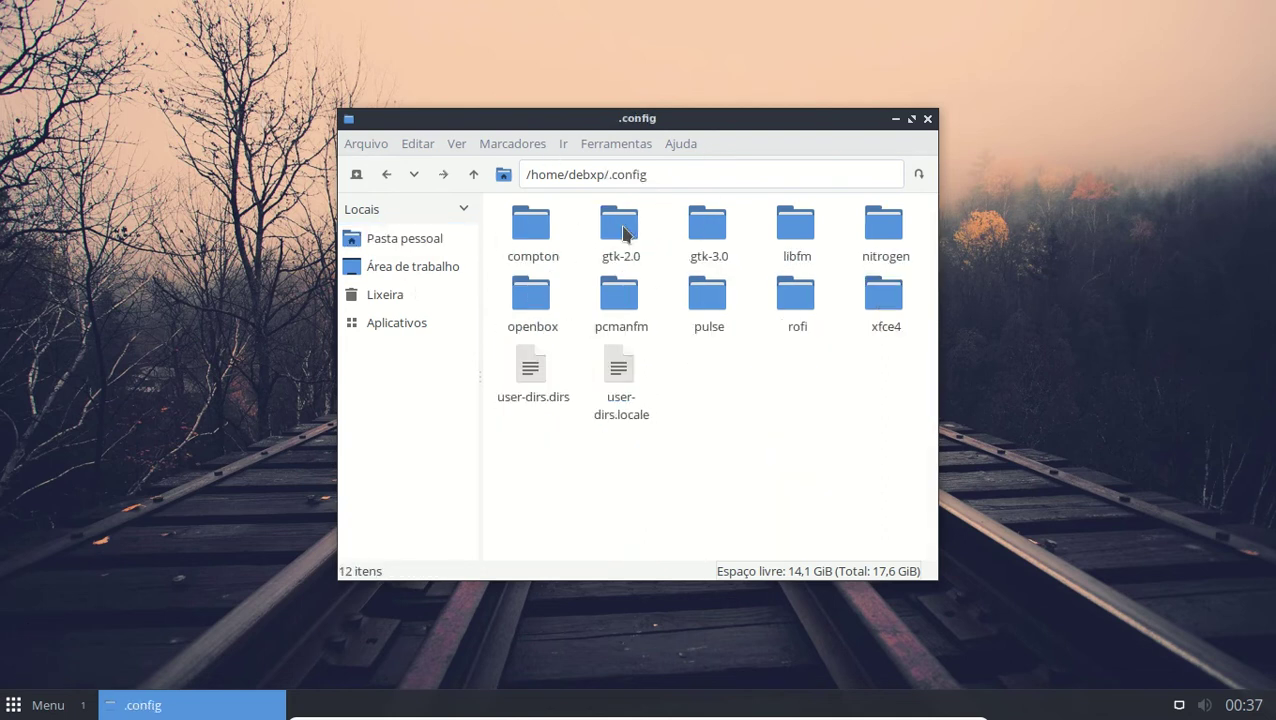
pyautogui.doubleClick(532, 230)
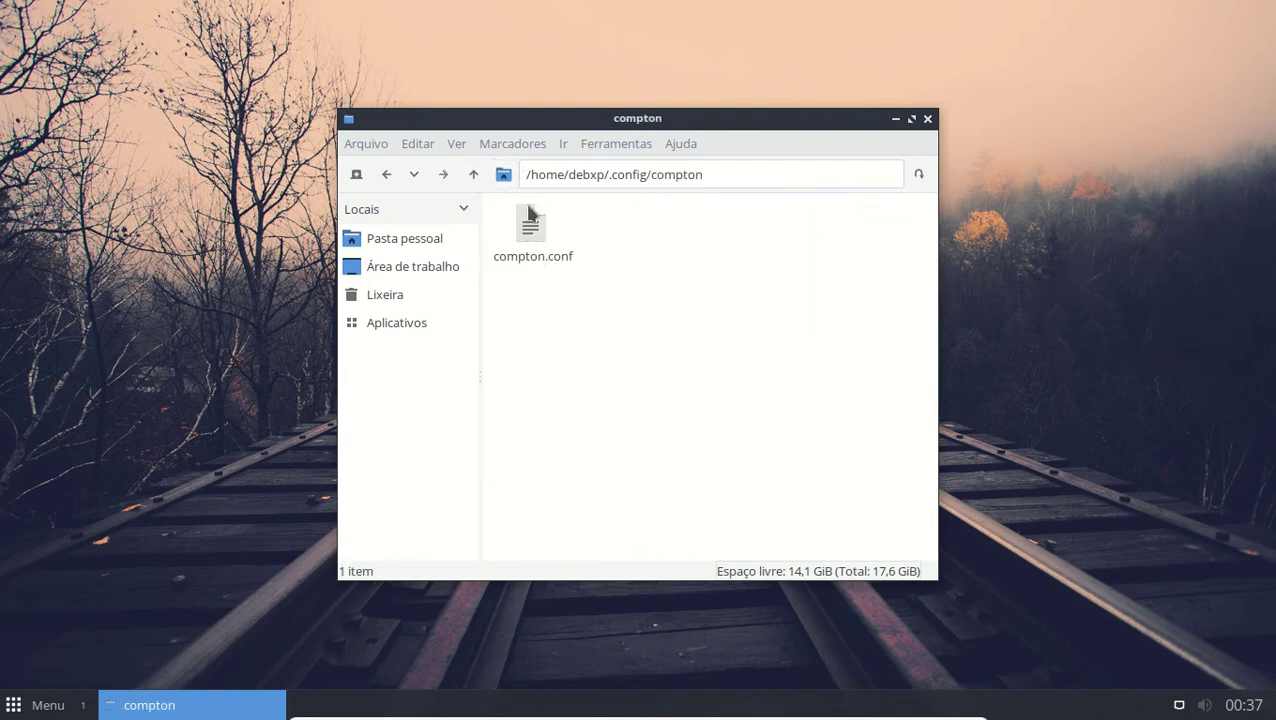
# Step: Open a terminal, place it over the file manager to view its transparency, and close it
pyautogui.rightClick(198, 306)
pyautogui.click(238, 336)
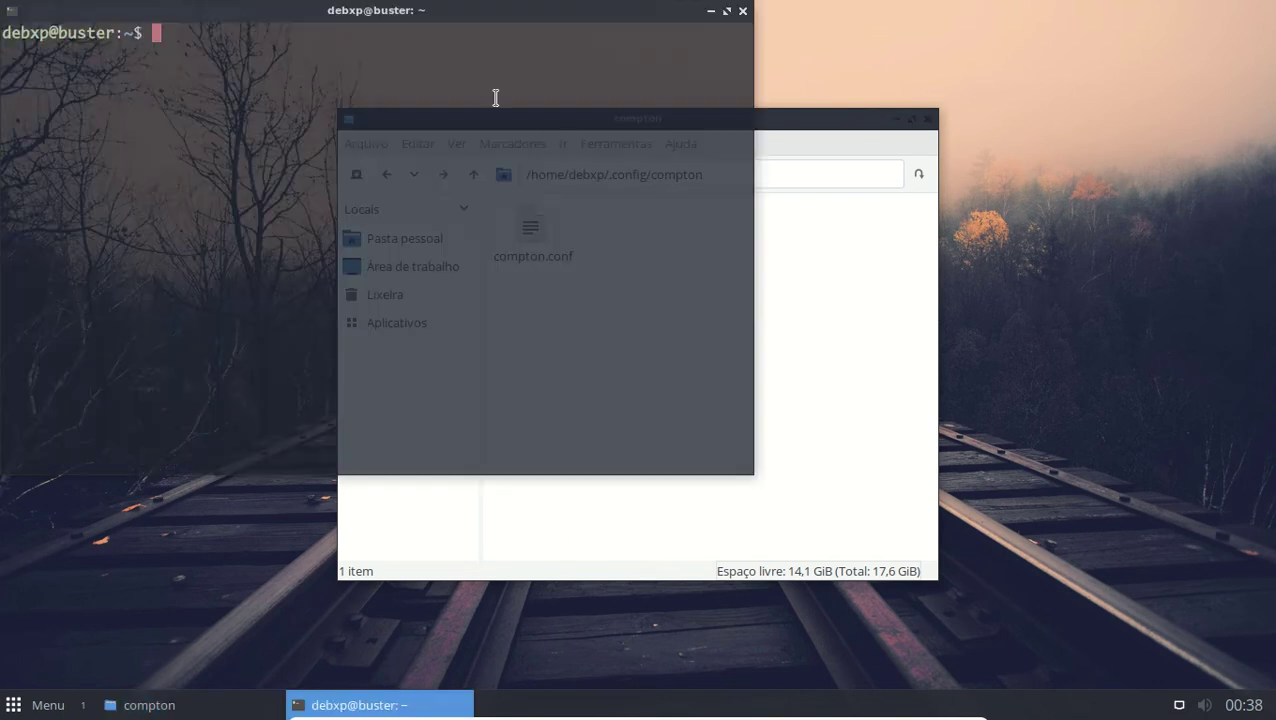
pyautogui.moveTo(355, 2); pyautogui.dragTo(447, 68)
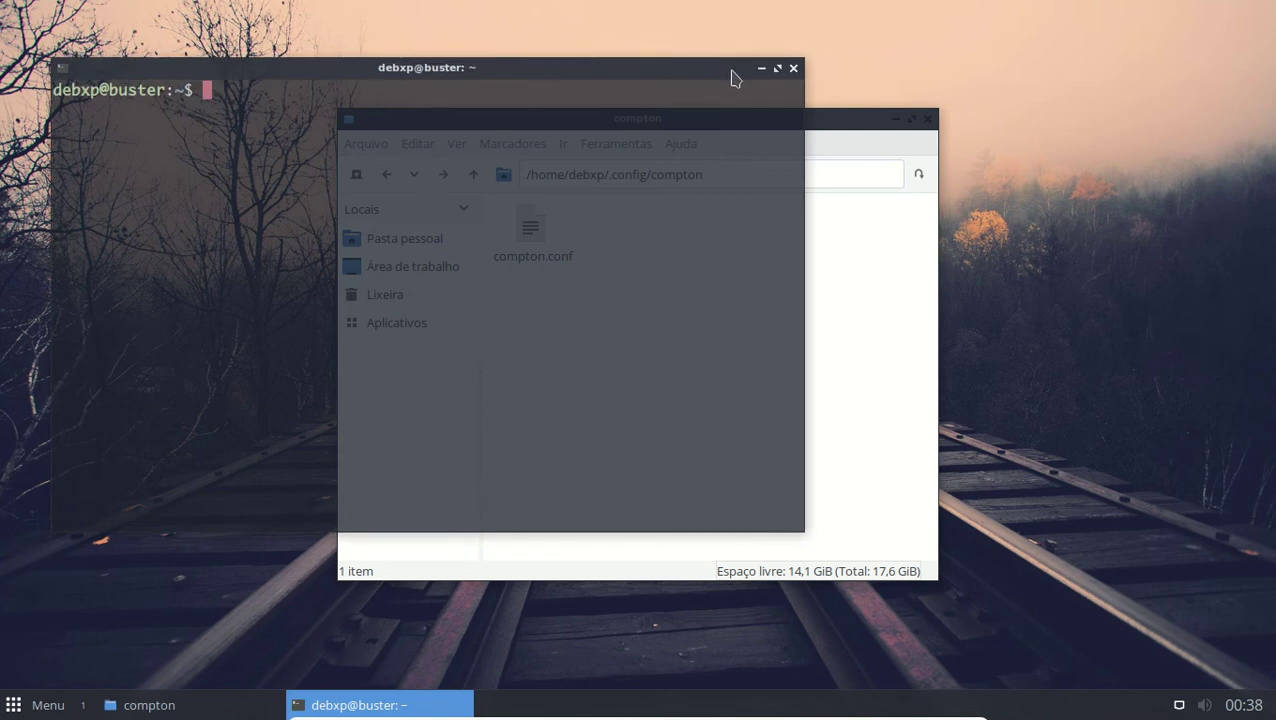
pyautogui.click(793, 68)
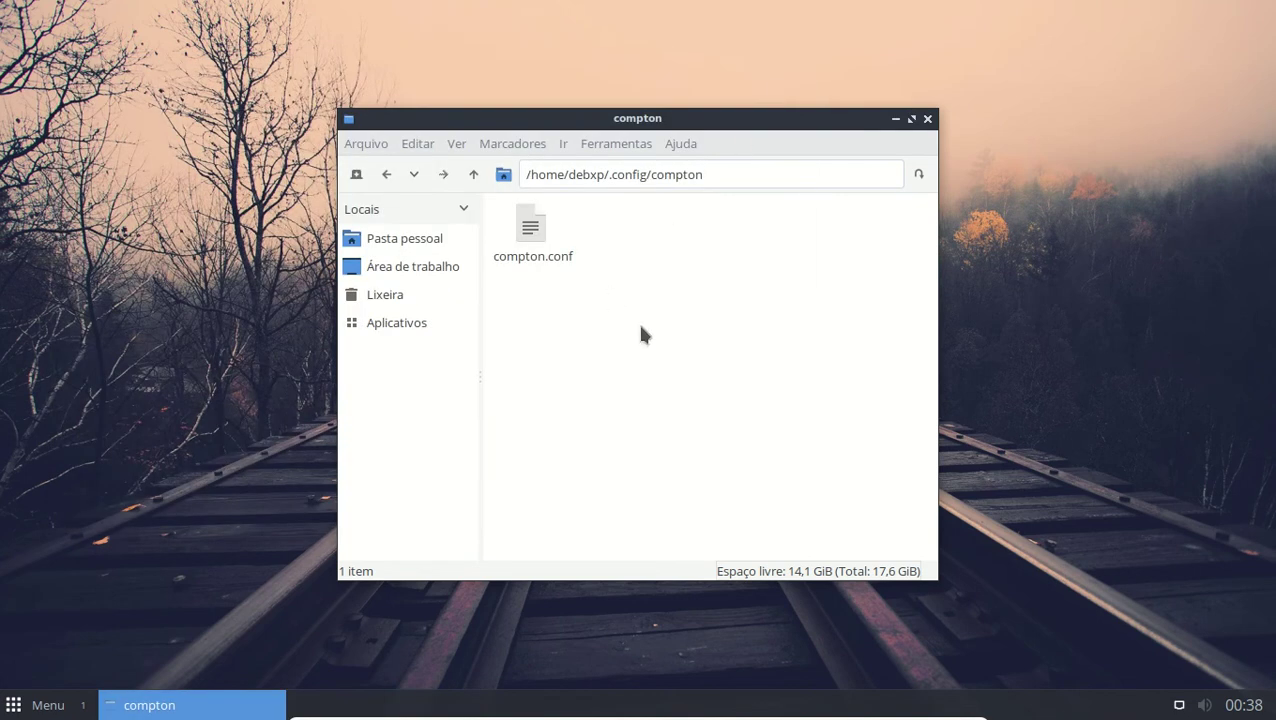
# Step: Open the autostart file from the .config/openbox folder in Mousepad and move its window toward the centre of the desktop
pyautogui.click(472, 178)
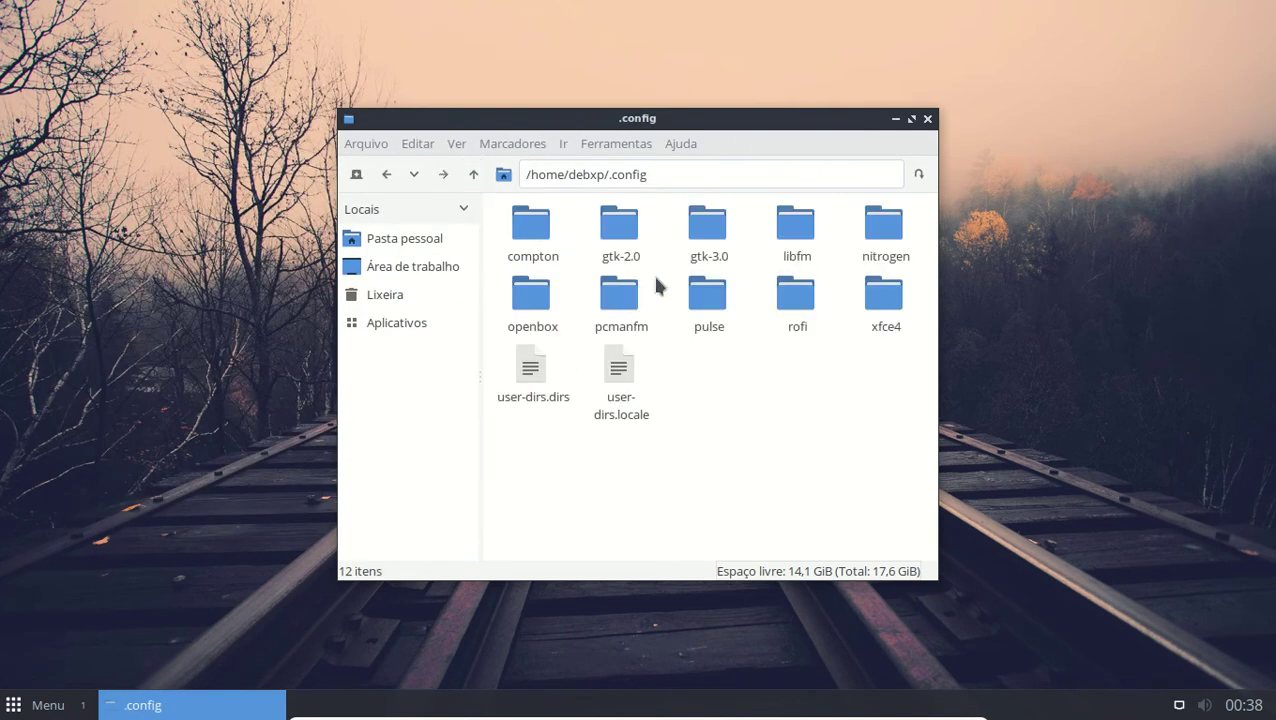
pyautogui.doubleClick(537, 303)
pyautogui.rightClick(532, 247)
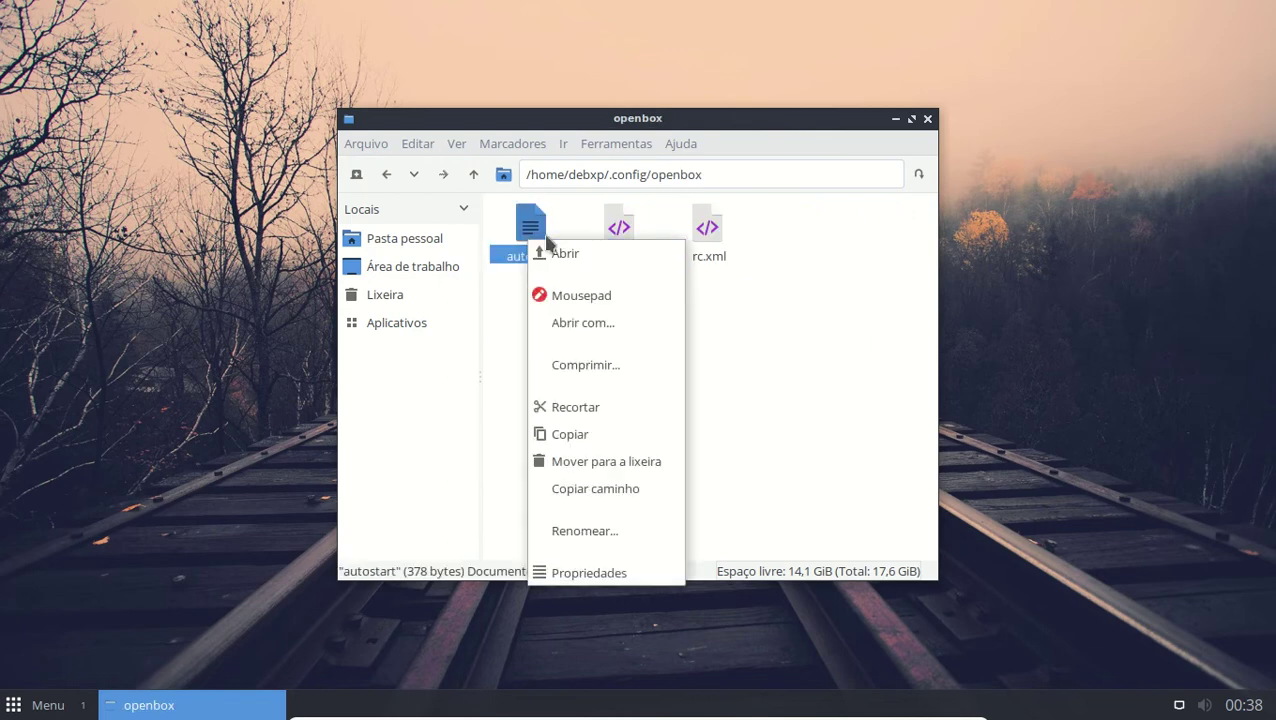
pyautogui.click(572, 295)
pyautogui.moveTo(405, 22); pyautogui.dragTo(697, 180)
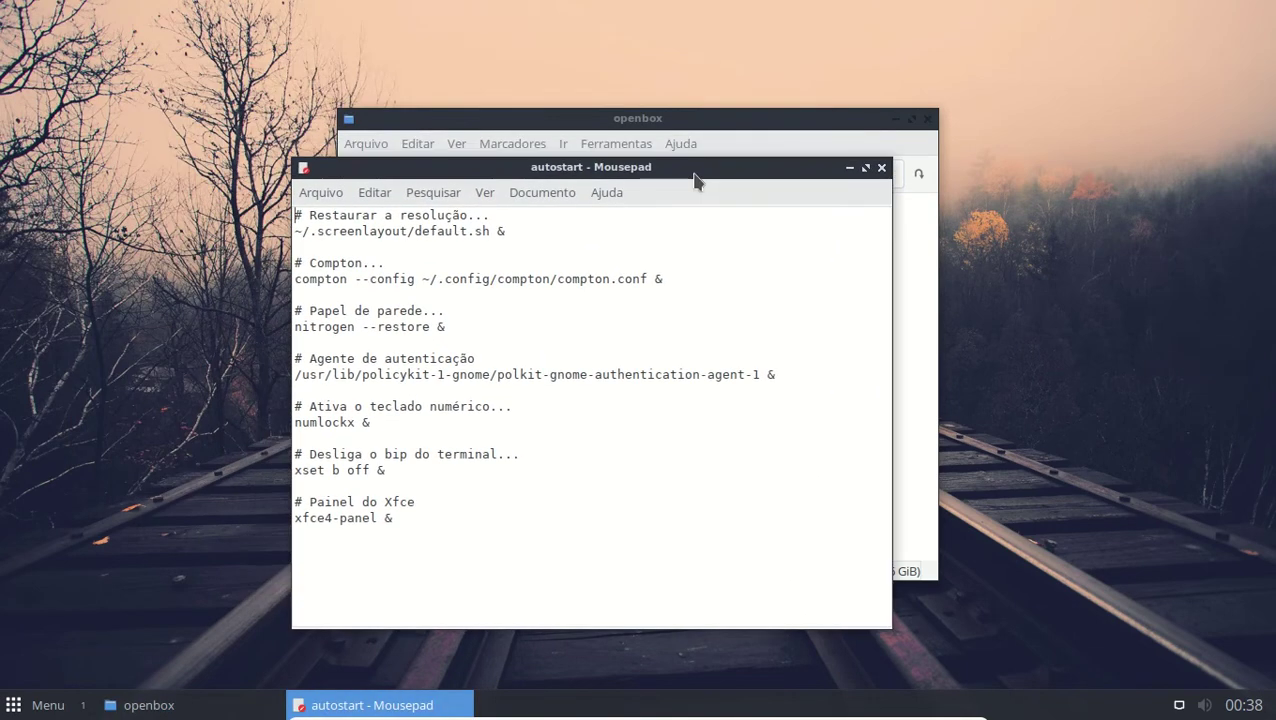
# Step: Try to set the Mousepad font to Monospace Regular at size 15
pyautogui.click(485, 192)
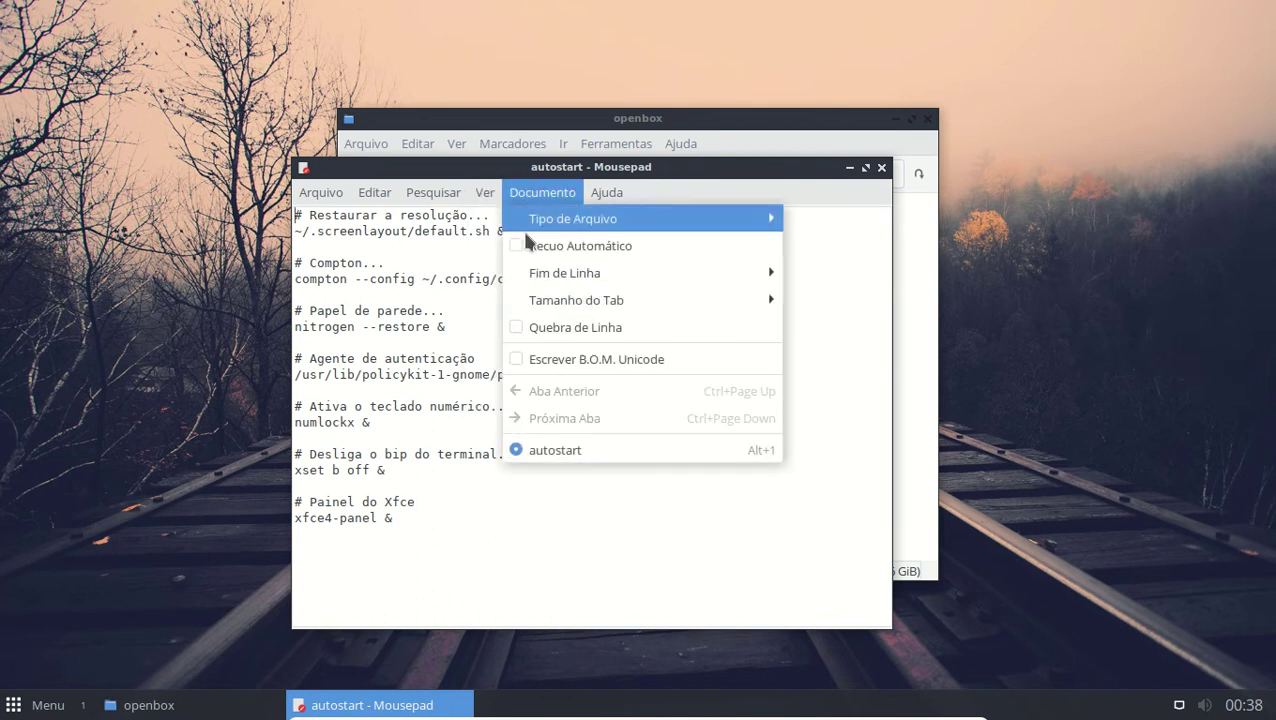
pyautogui.moveTo(537, 193)
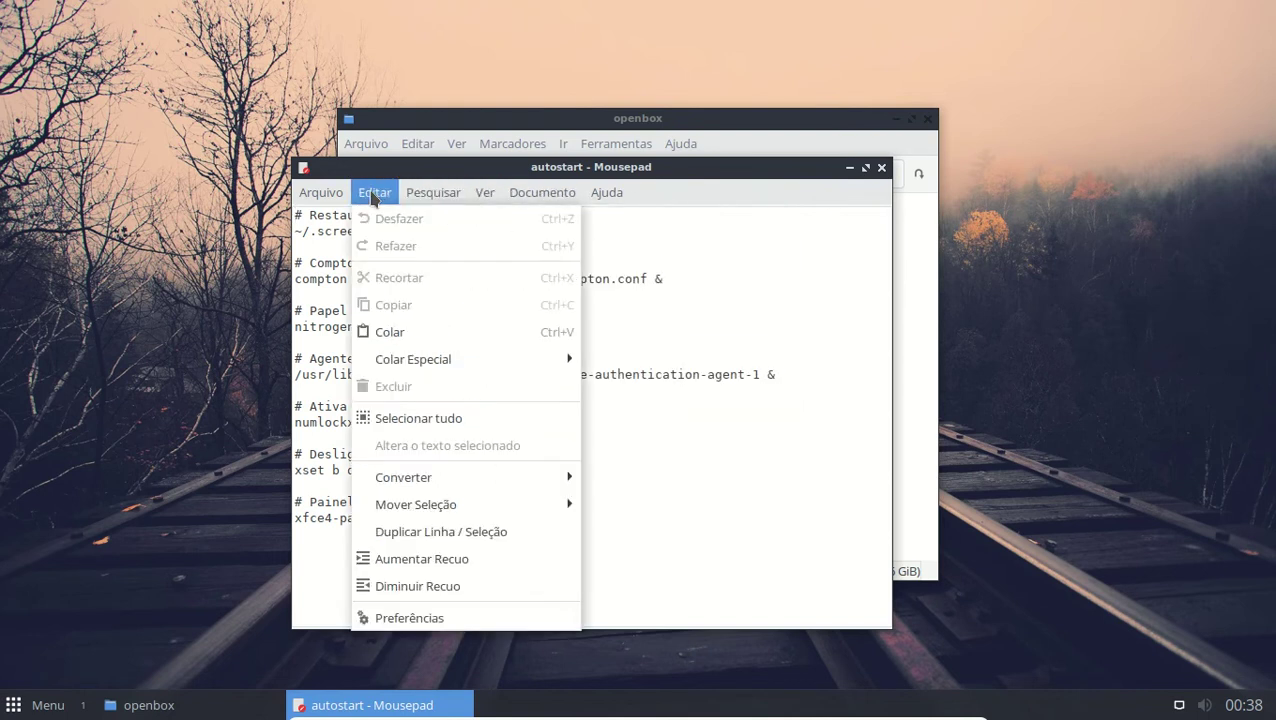
pyautogui.moveTo(479, 195)
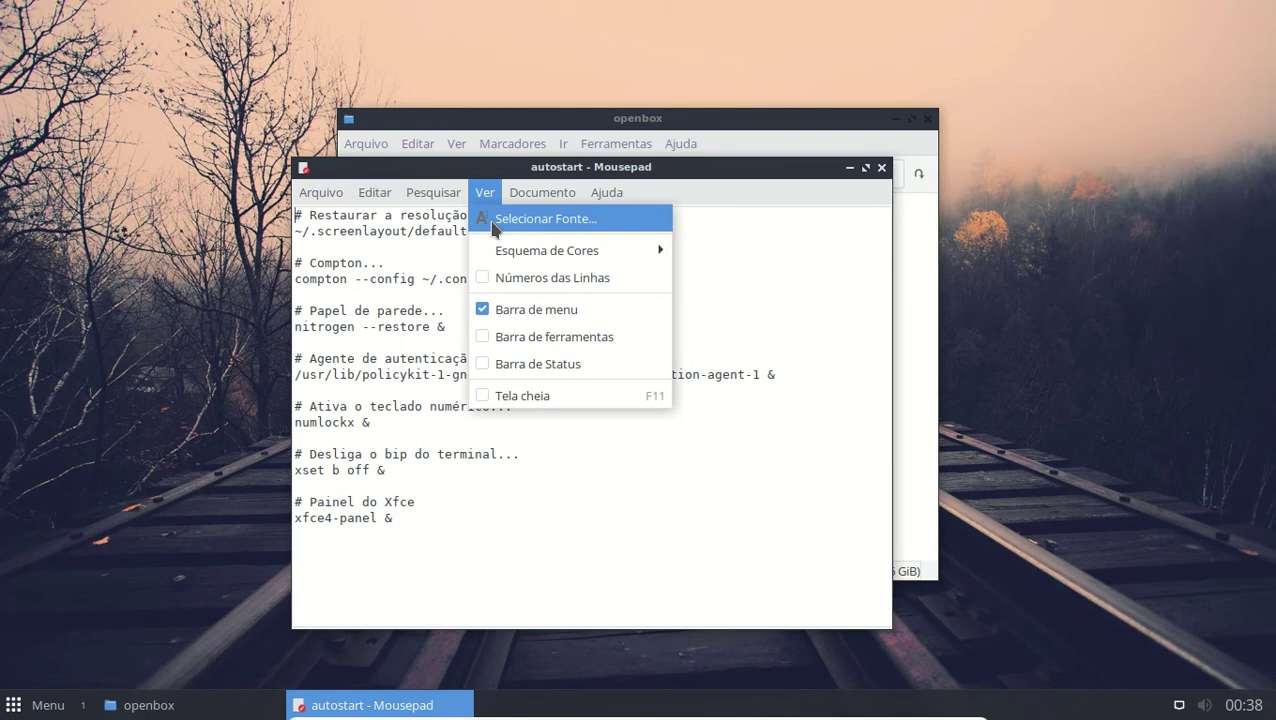
pyautogui.click(493, 222)
pyautogui.click(765, 590)
pyautogui.click(765, 590)
pyautogui.click(765, 590)
pyautogui.click(765, 590)
pyautogui.click(765, 590)
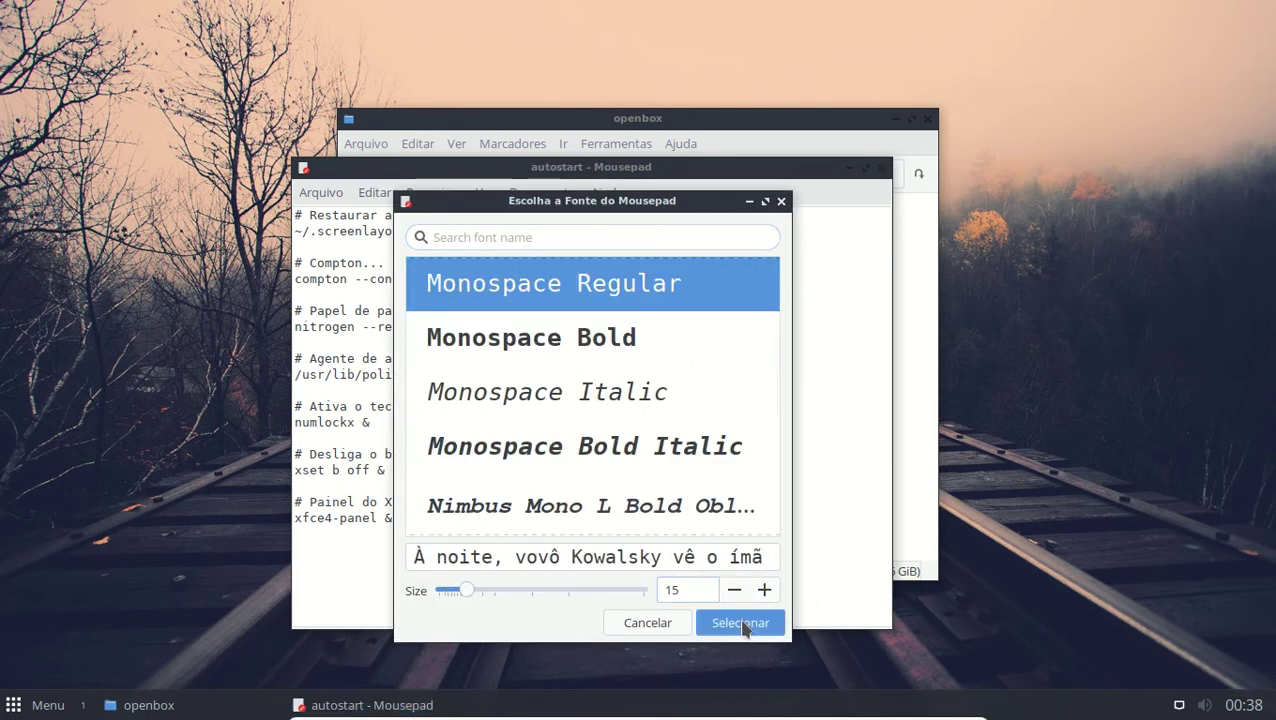
pyautogui.click(740, 623)
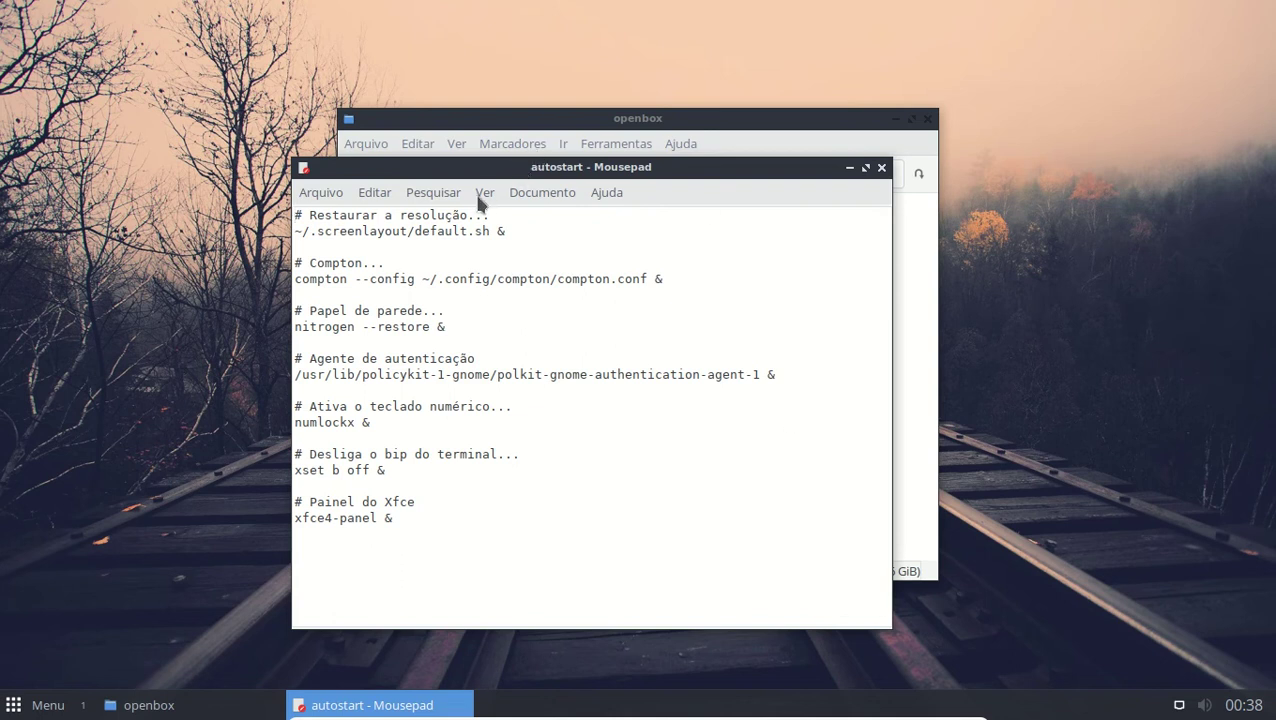
# Step: Maximize the Mousepad window and show line numbers for the autostart file
pyautogui.doubleClick(622, 168)
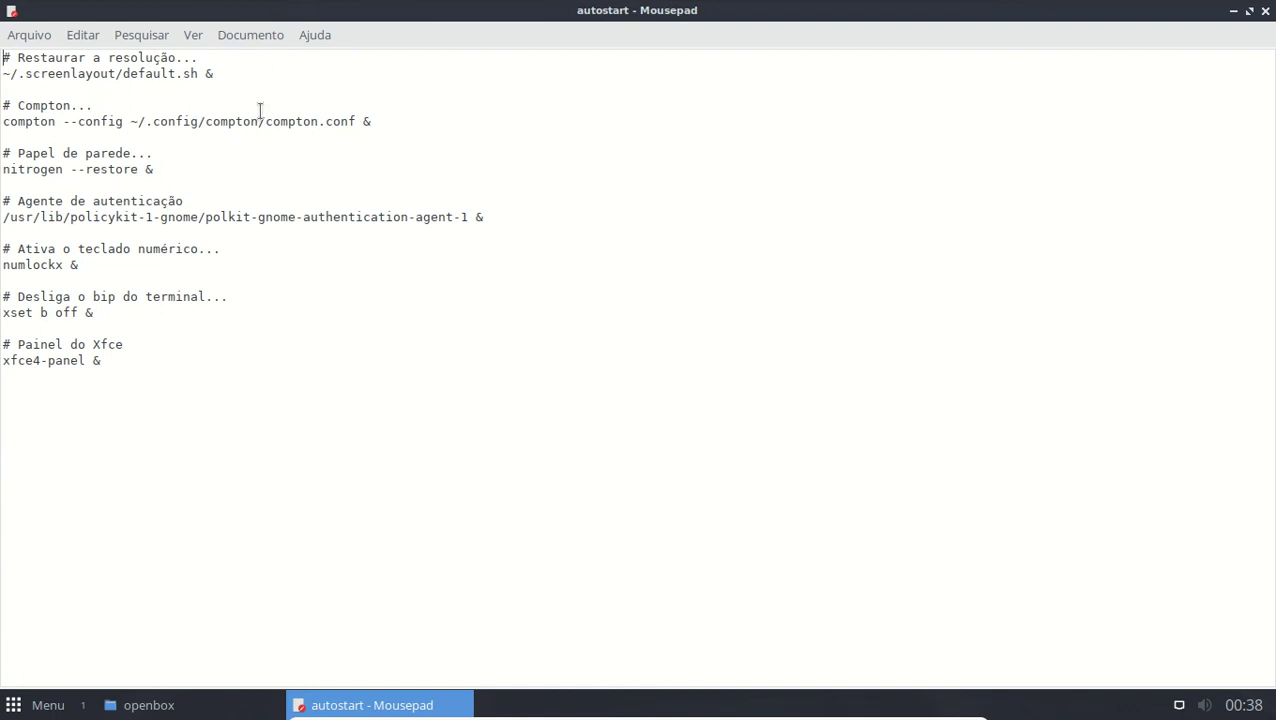
pyautogui.click(193, 35)
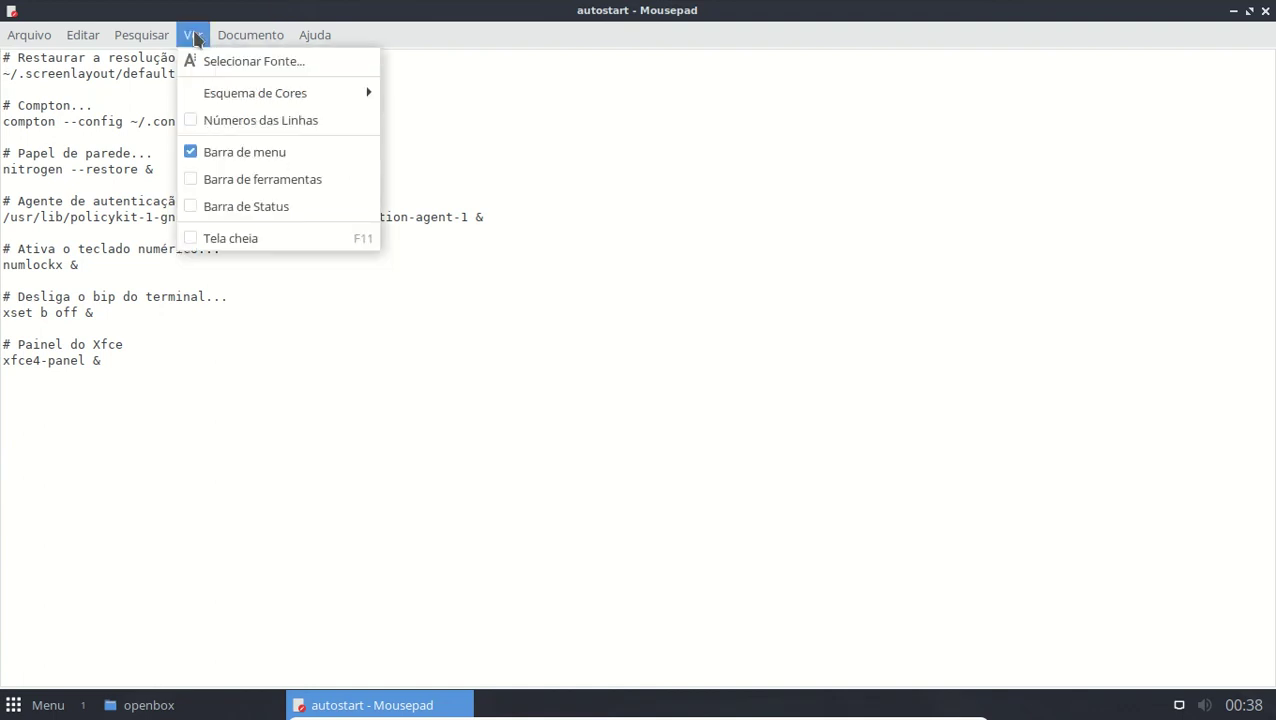
pyautogui.click(232, 121)
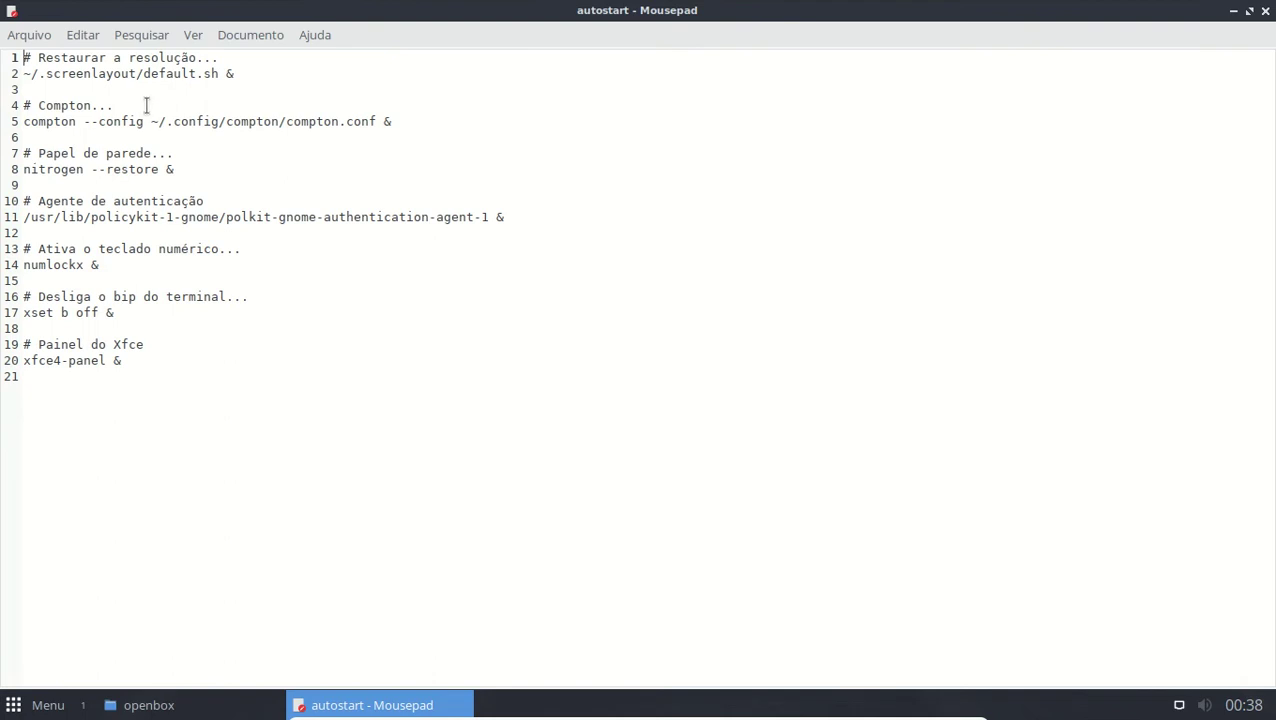
# Step: Review the resolution-restoring comment and the ~/.screenlayout/default.sh command in the autostart file by highlighting their text
pyautogui.doubleClick(240, 72)
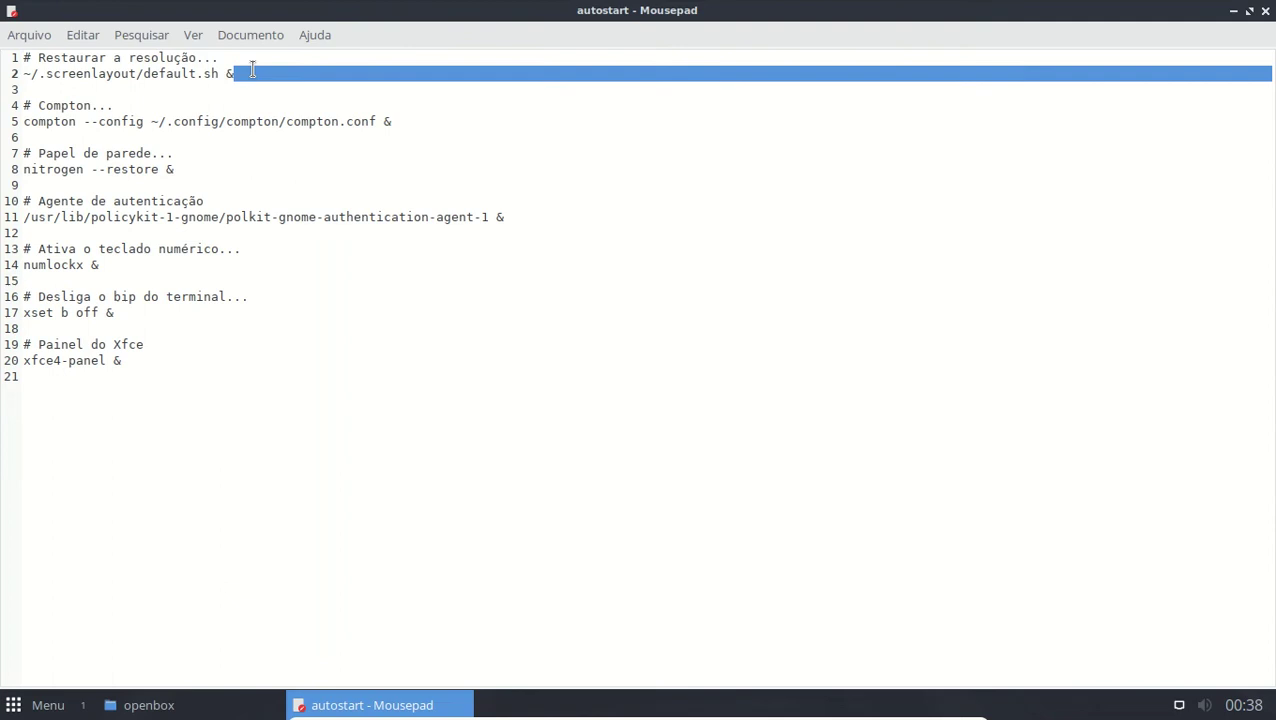
pyautogui.click(150, 58)
pyautogui.doubleClick(150, 58)
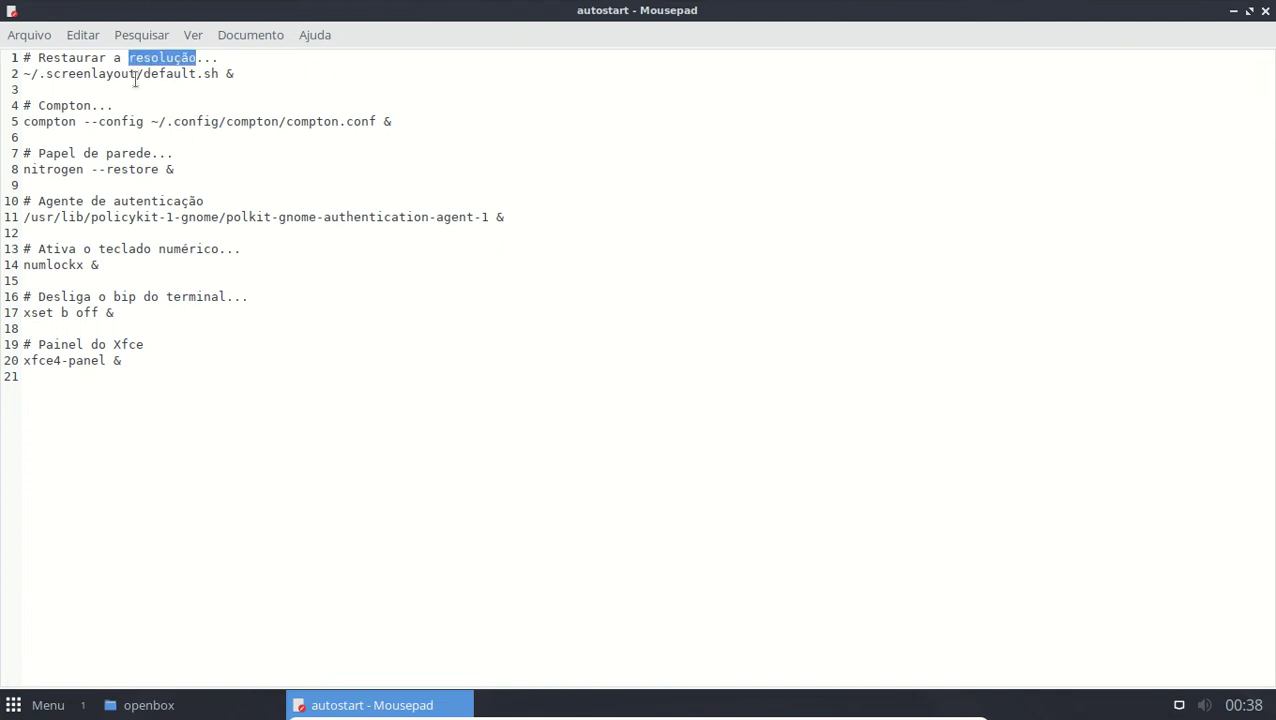
pyautogui.click(136, 75)
pyautogui.doubleClick(163, 74)
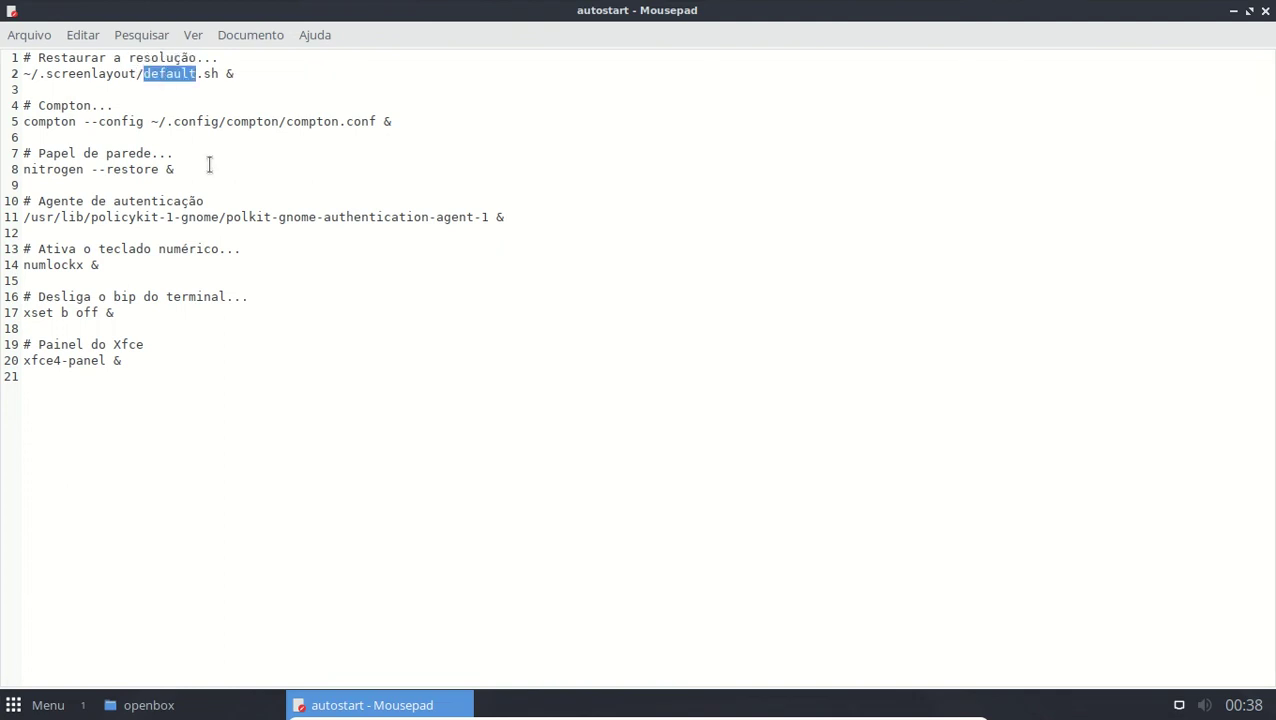
pyautogui.click(207, 78)
pyautogui.moveTo(254, 60); pyautogui.dragTo(12, 62)
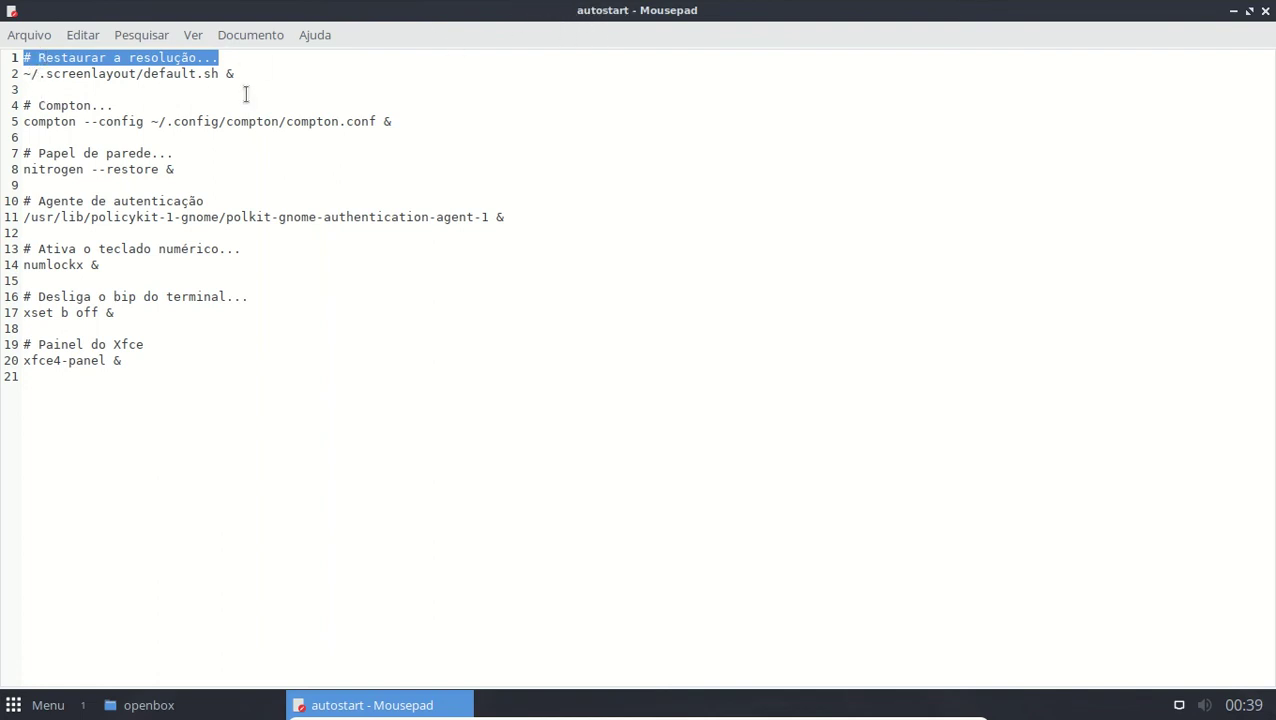
# Step: Review the remaining autostart commands by highlighting them, from the Compton configuration file through numlockx and xset b off to xfce4-panel
pyautogui.moveTo(290, 121); pyautogui.dragTo(375, 117)
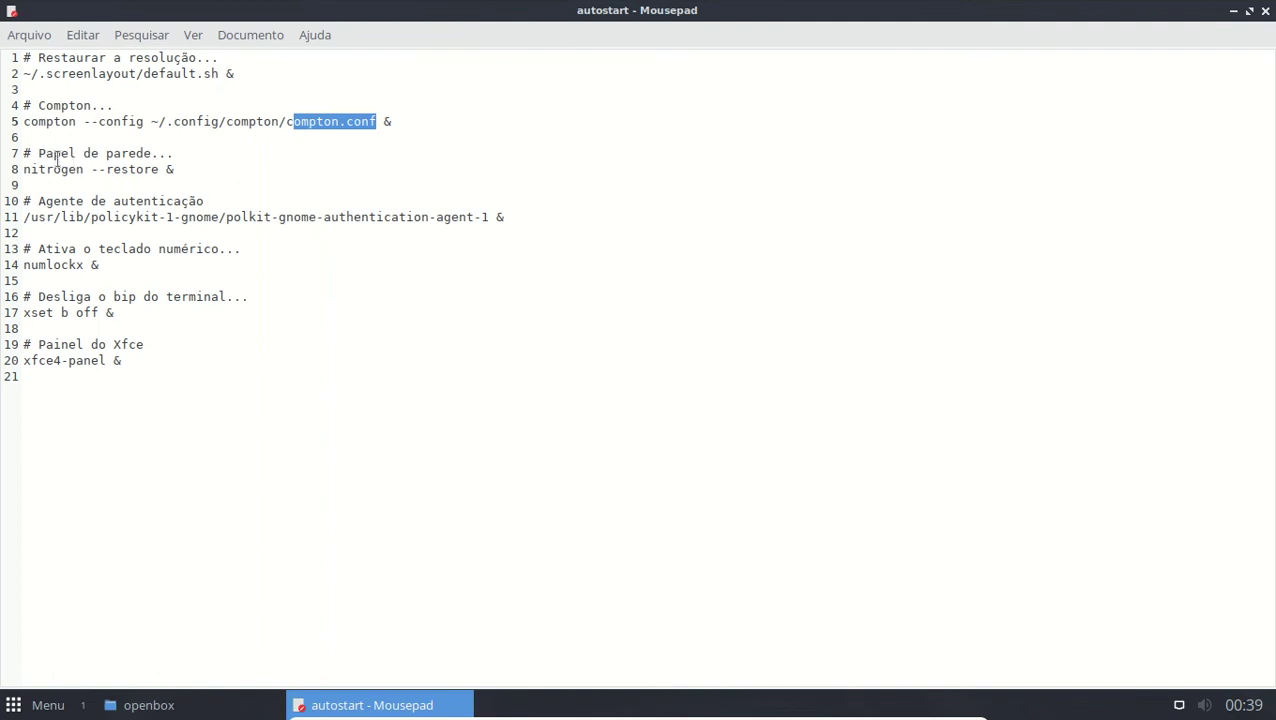
pyautogui.moveTo(24, 169); pyautogui.dragTo(160, 170)
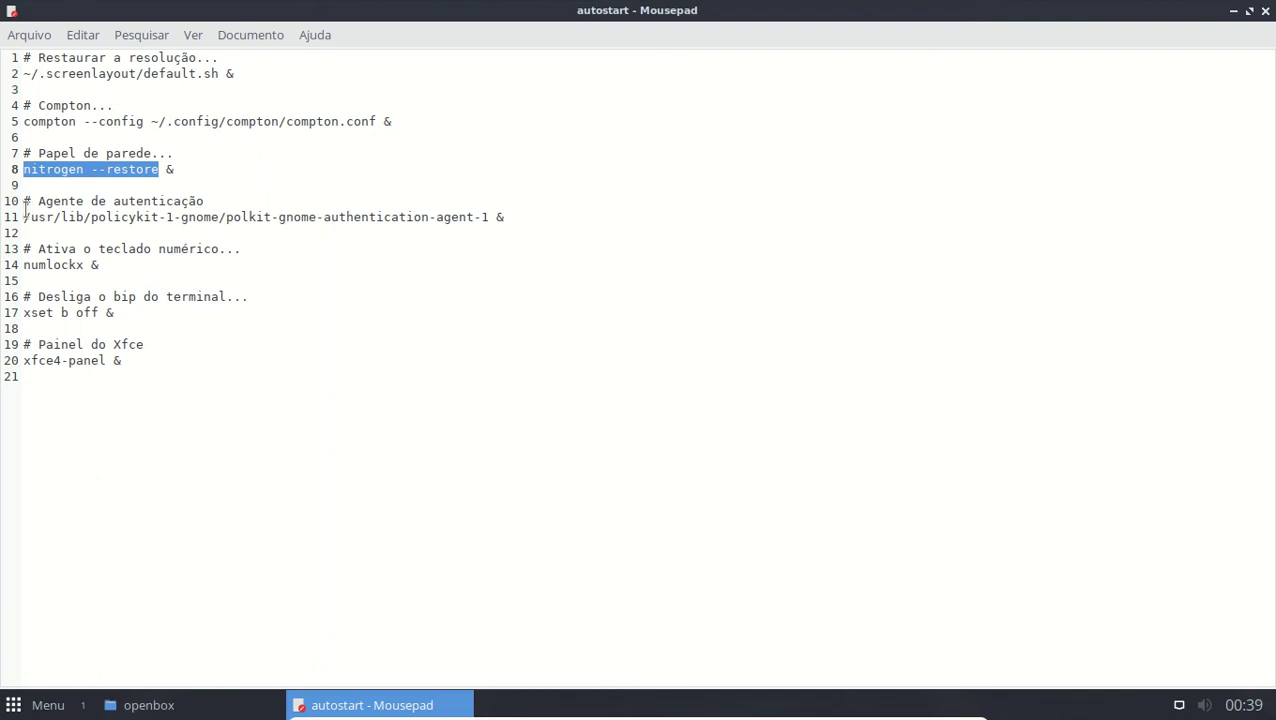
pyautogui.moveTo(31, 217); pyautogui.dragTo(188, 217)
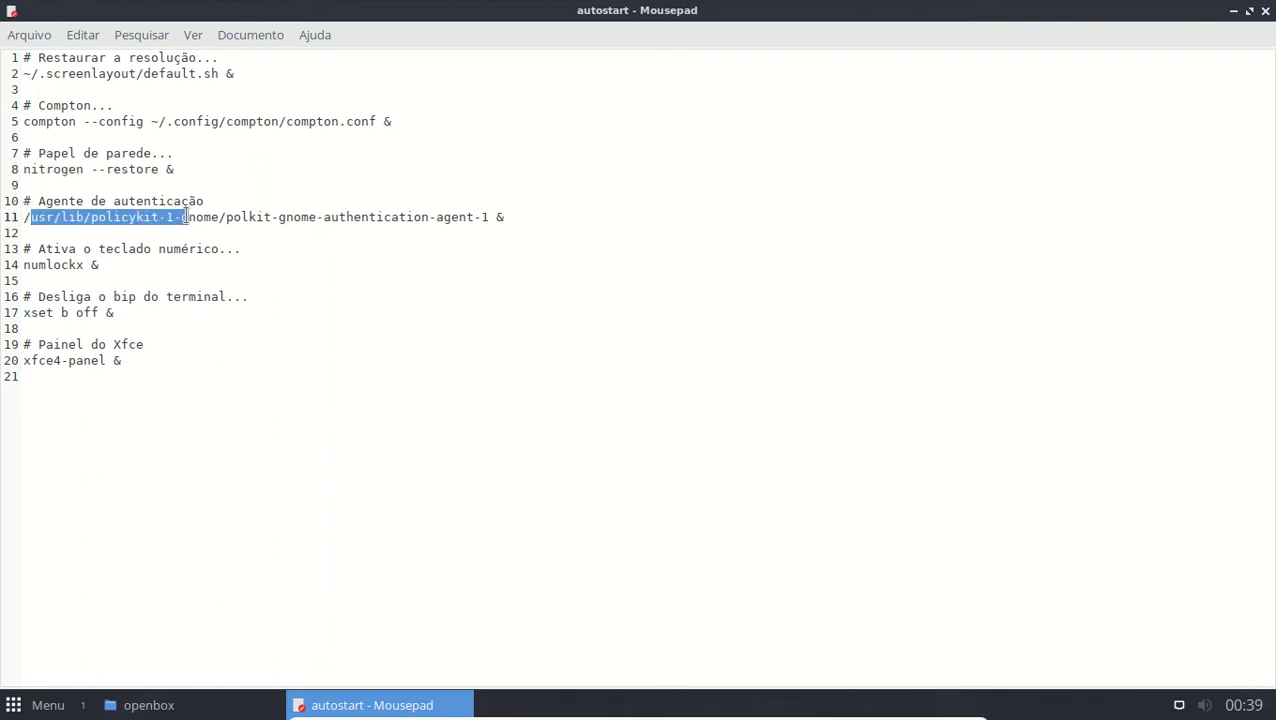
pyautogui.doubleClick(30, 265)
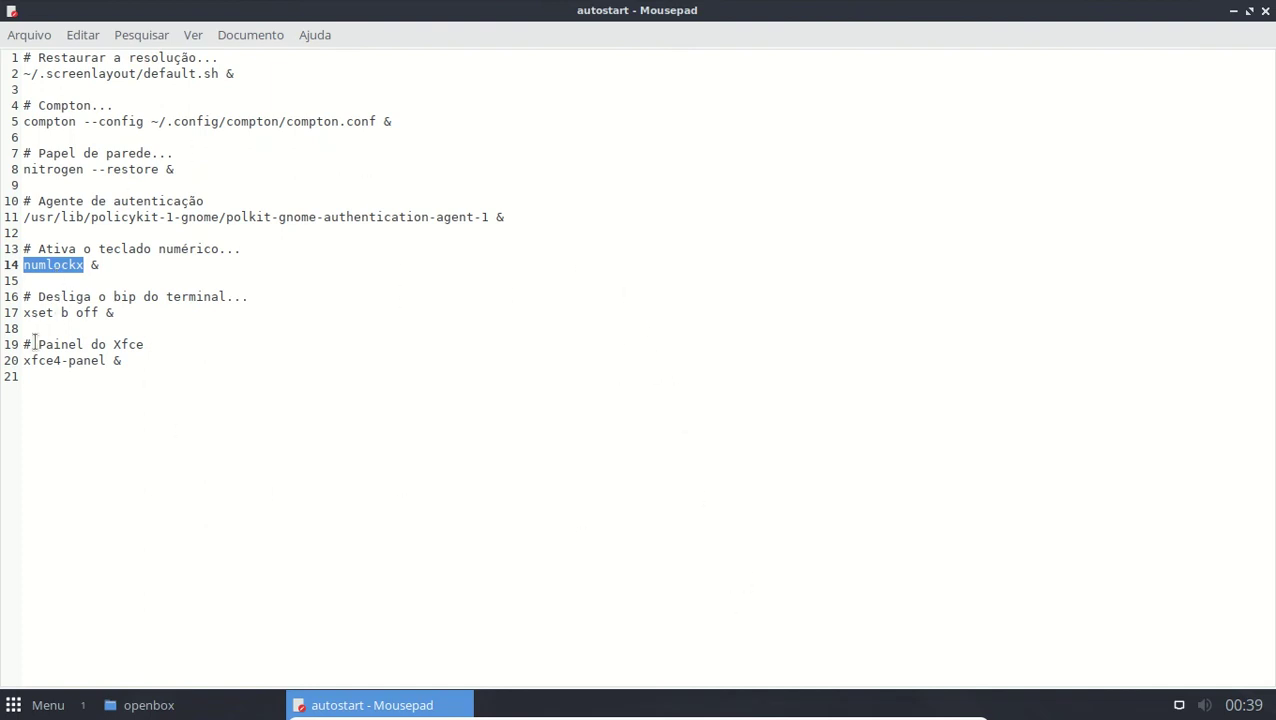
pyautogui.moveTo(24, 312); pyautogui.dragTo(103, 313)
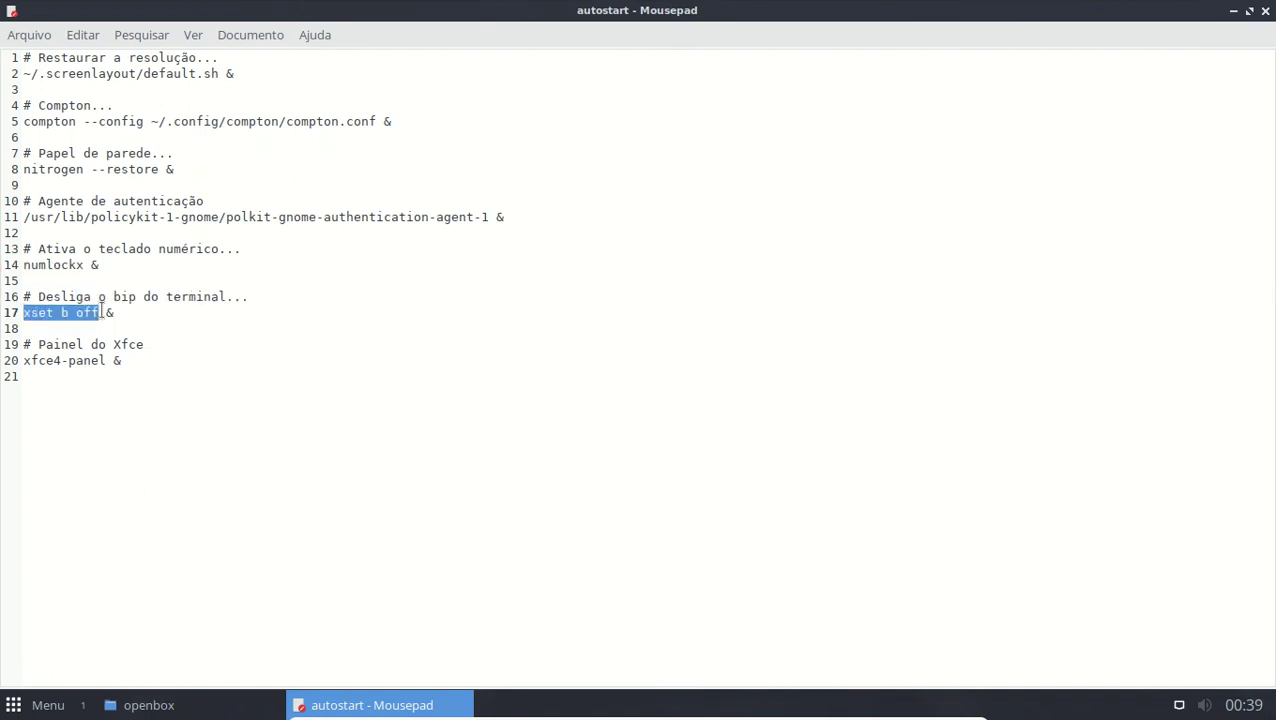
pyautogui.click(61, 313)
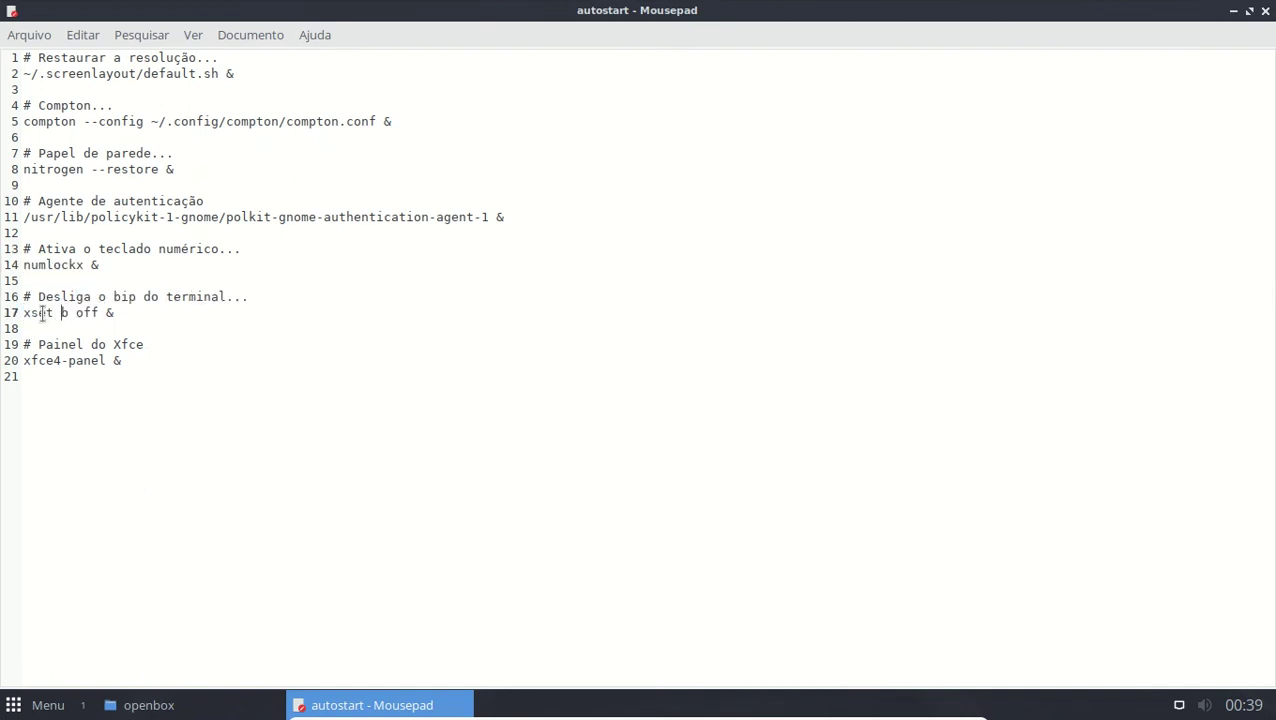
pyautogui.moveTo(55, 313); pyautogui.dragTo(97, 312)
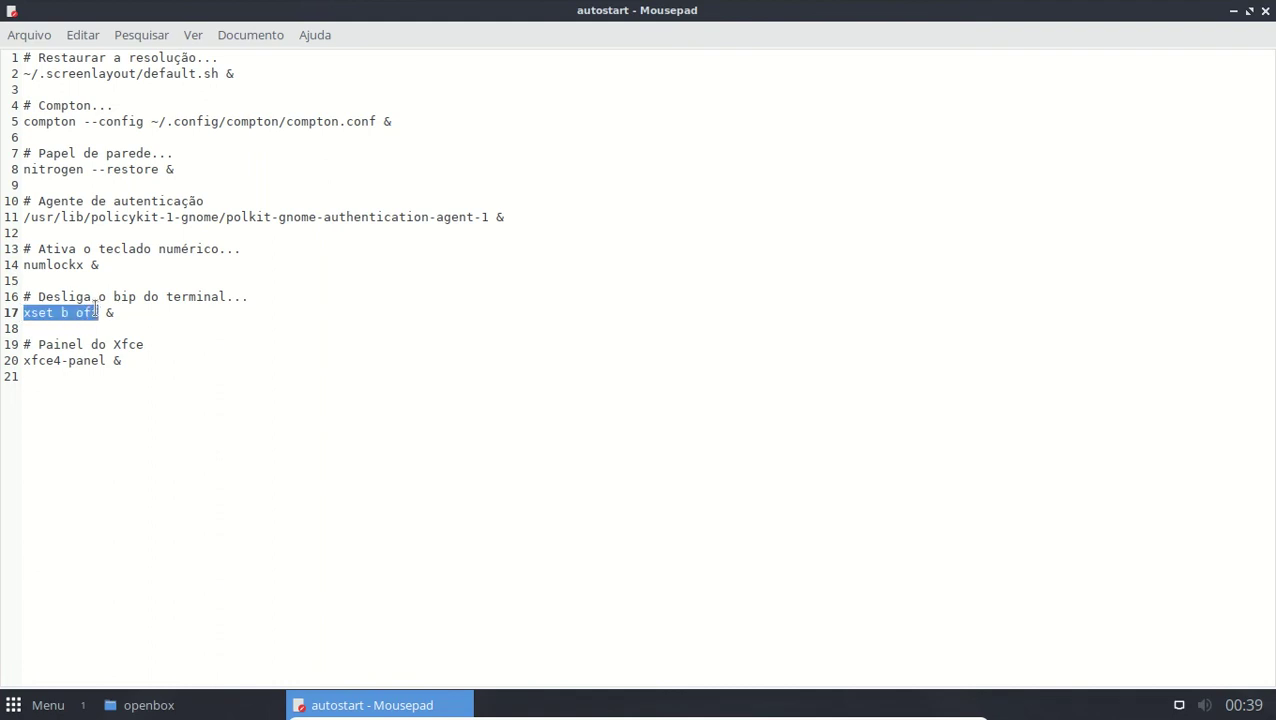
pyautogui.moveTo(24, 360); pyautogui.dragTo(105, 361)
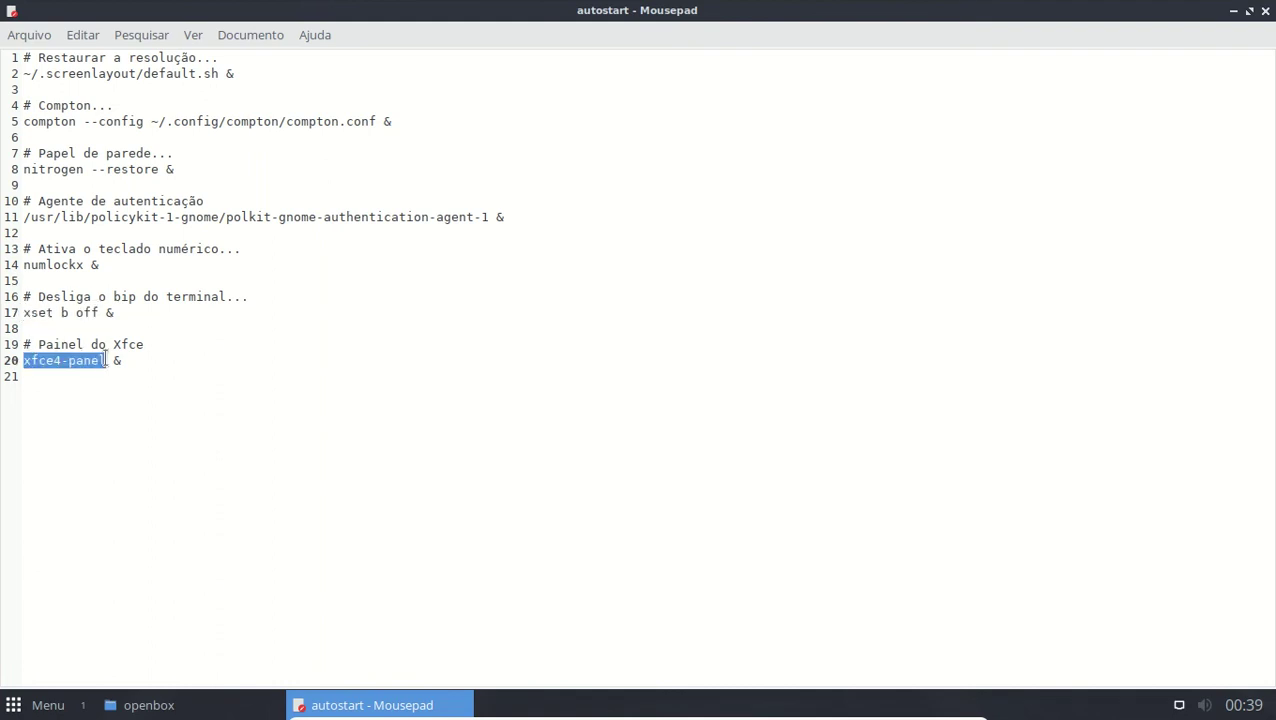
pyautogui.click(154, 411)
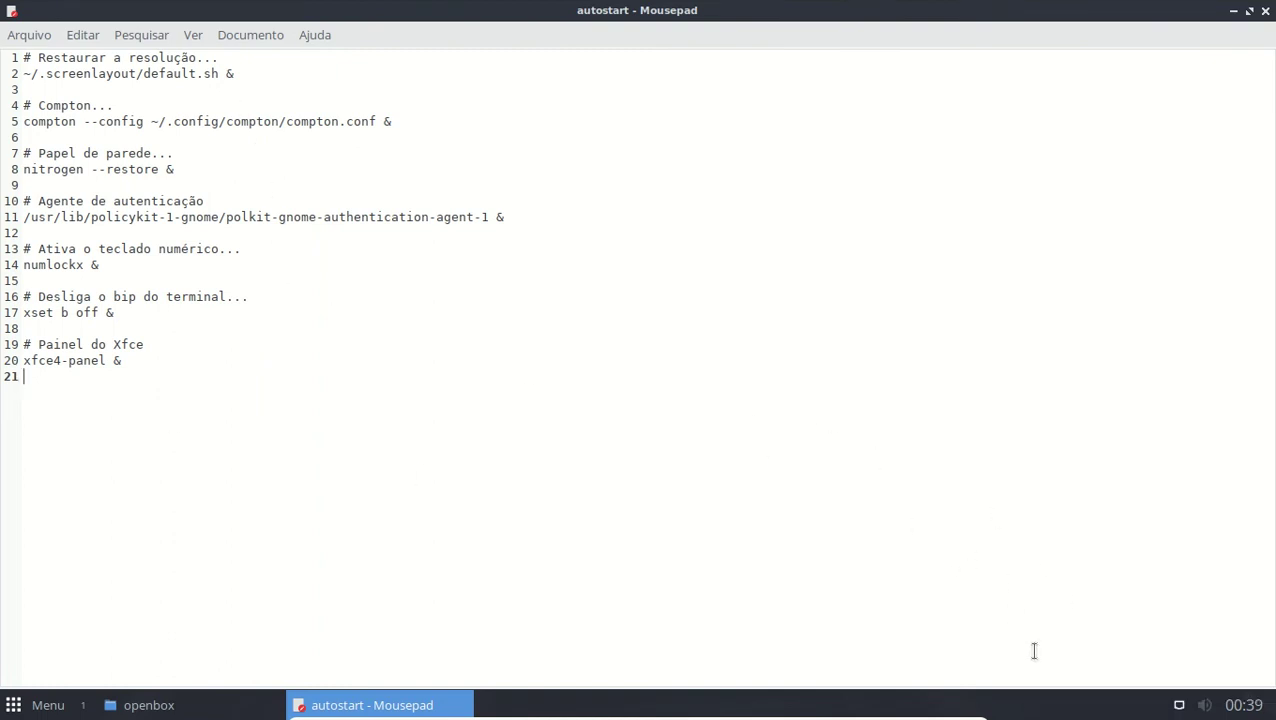
# Step: View the Wicd network manager and close it, together with the autostart file
pyautogui.click(1180, 706)
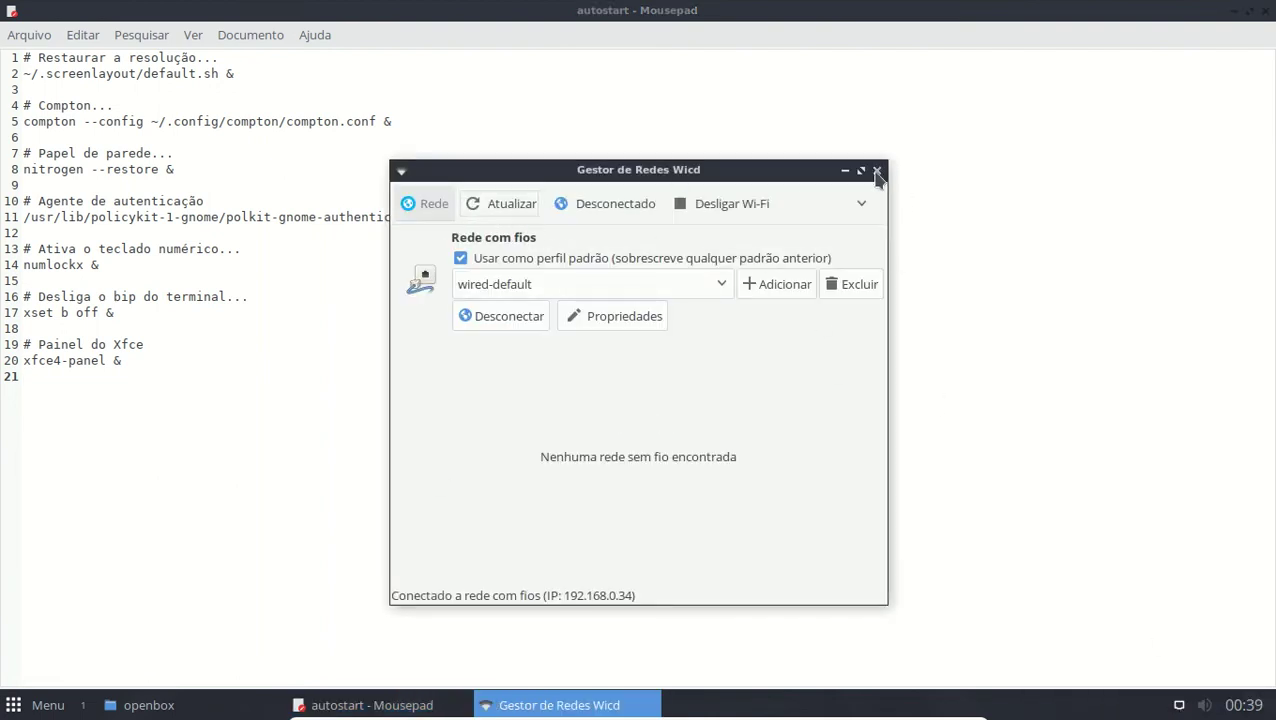
pyautogui.click(877, 171)
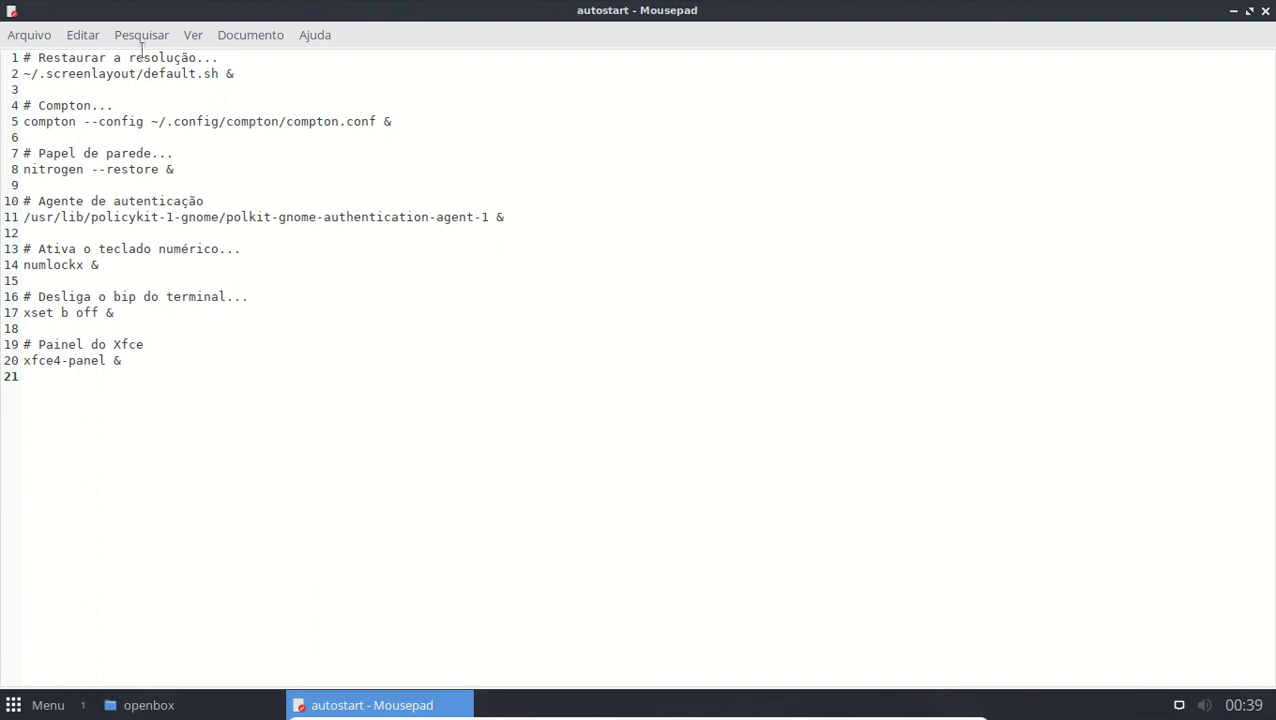
pyautogui.click(1264, 12)
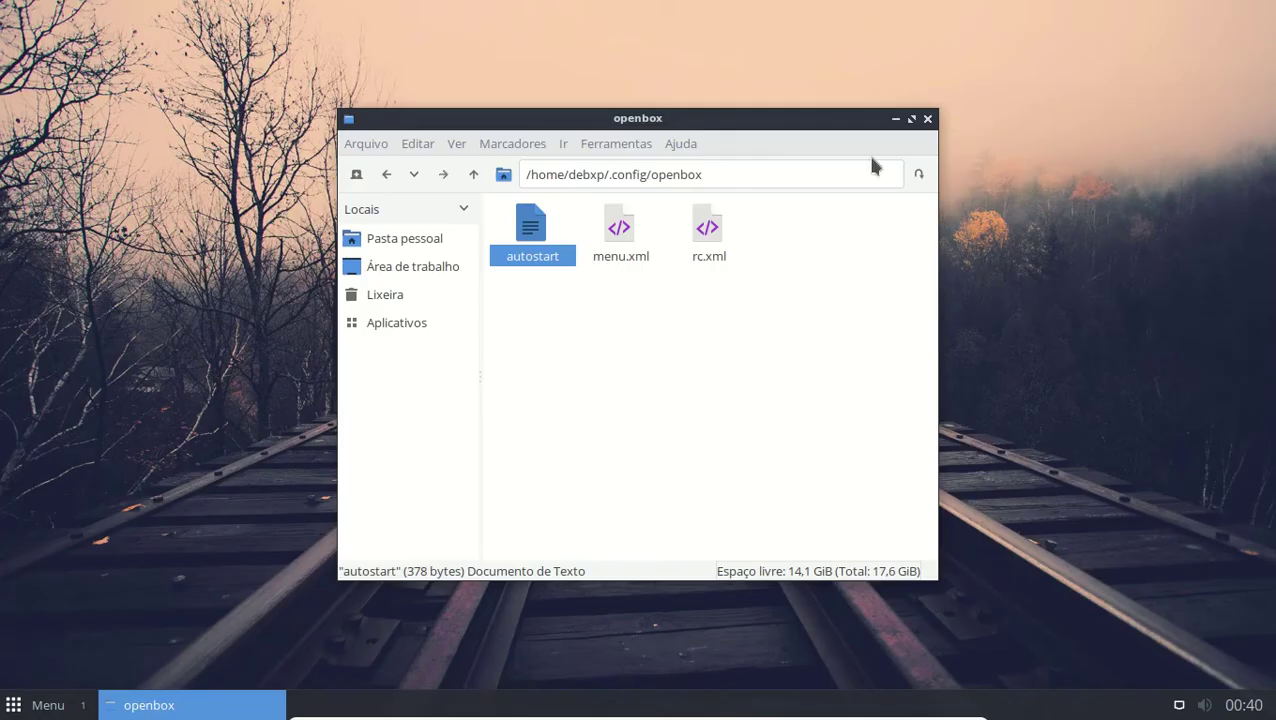
# Step: Open a terminal and change to the duo-scripts/buster-ob directory
pyautogui.click(41, 700)
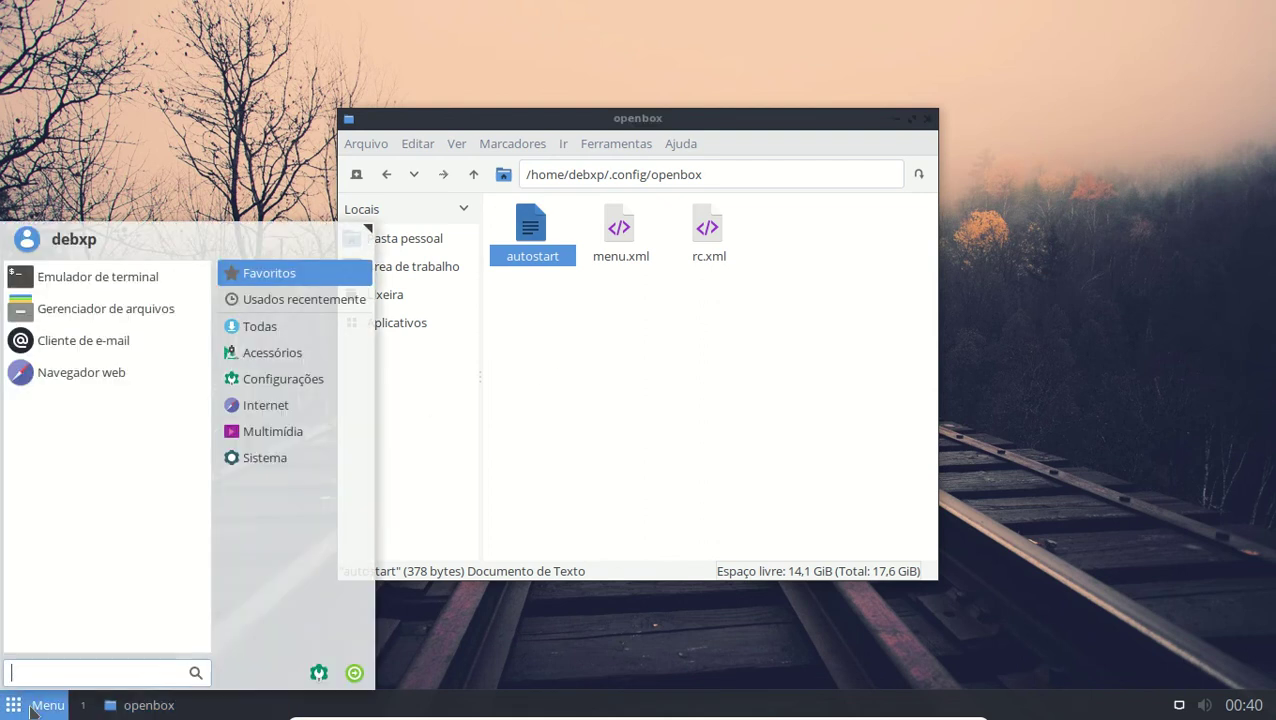
pyautogui.click(53, 288)
pyautogui.write('cd duo')
pyautogui.press('Tab')
pyautogui.press('Return')
pyautogui.write('cd bus')
pyautogui.press('Tab')
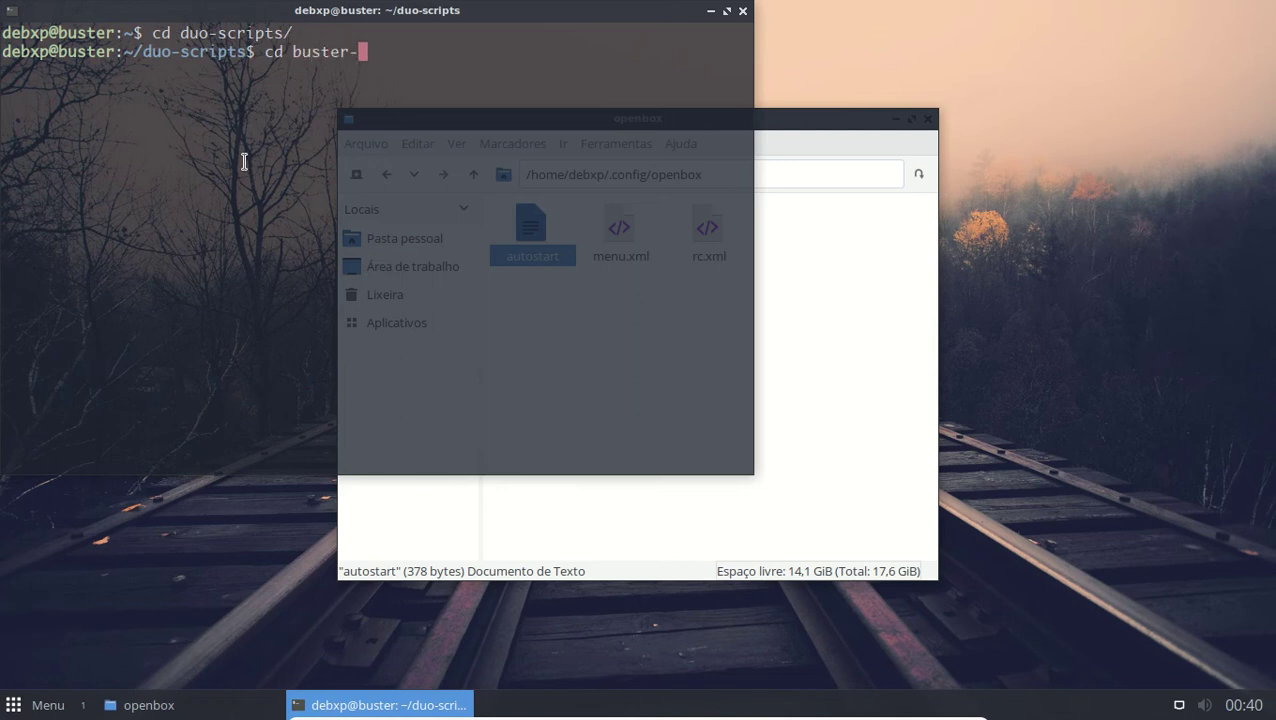
pyautogui.write('ob')
pyautogui.press('Tab')
pyautogui.press('Return')
# Step: List all contents of the buster-ob directory in long format and highlight the 02-multimedia.sh and 03-escritorio.sh scripts
pyautogui.write('ls -la')
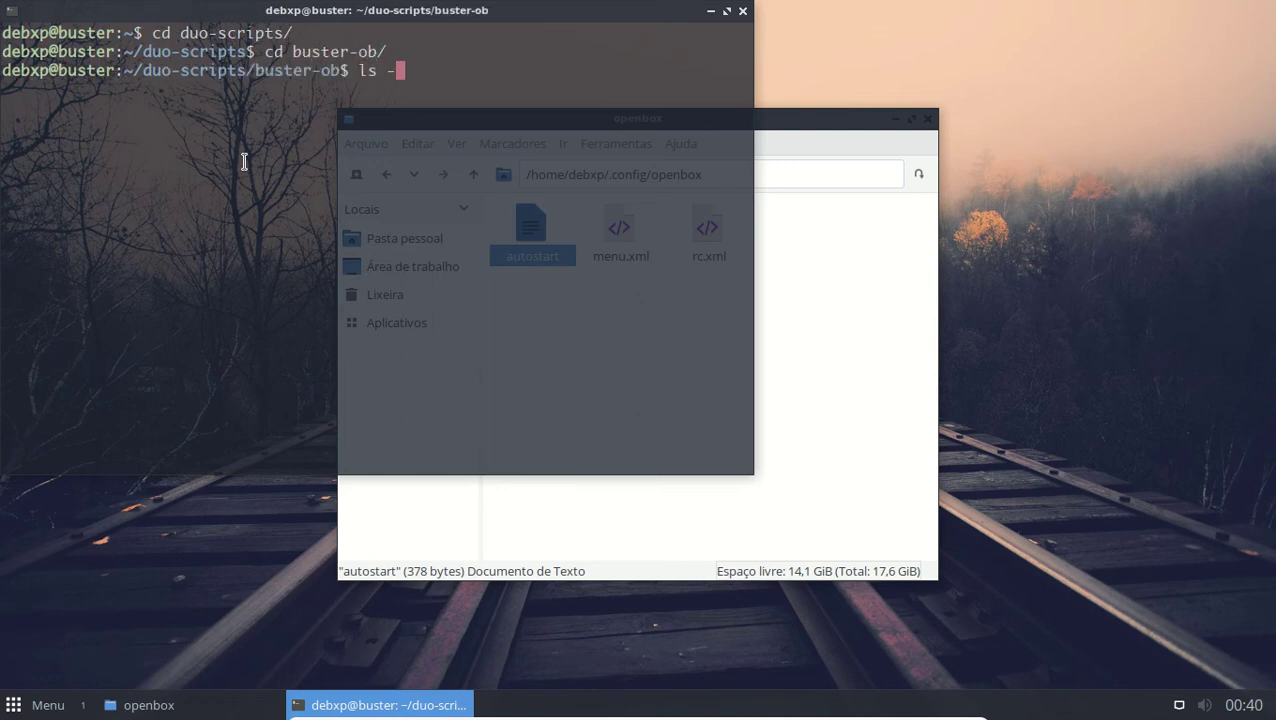
pyautogui.press('Return')
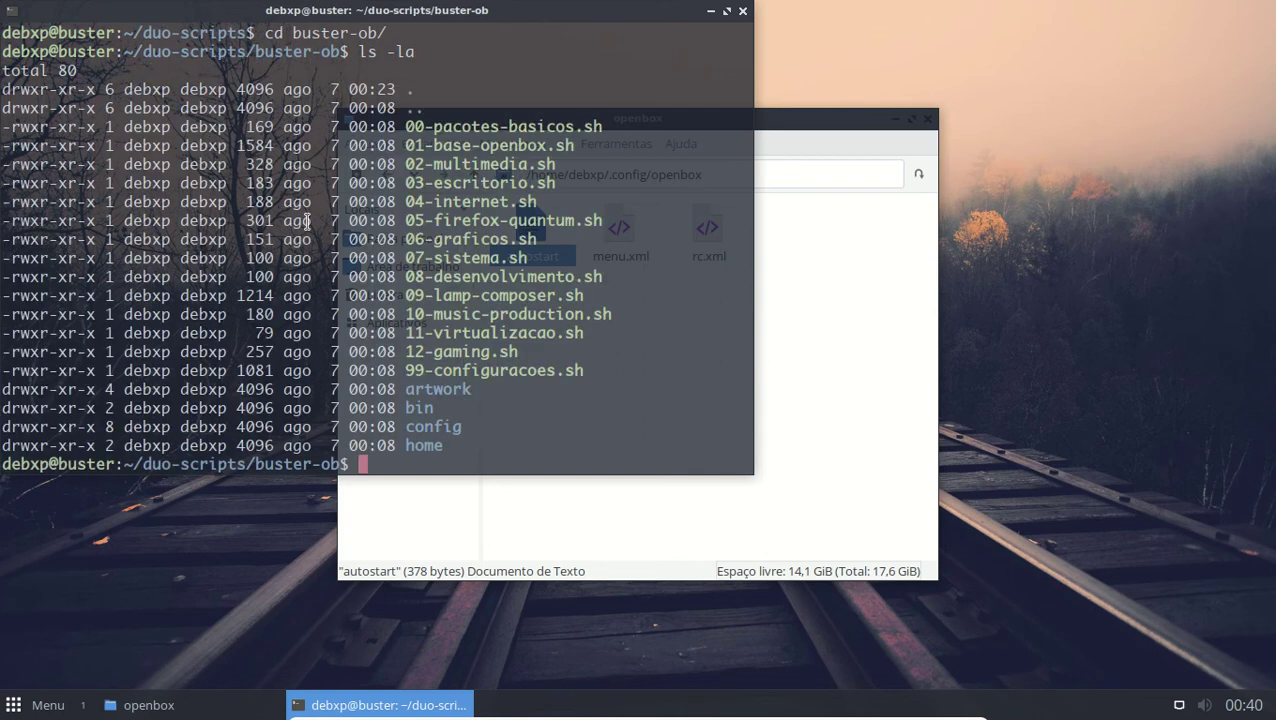
pyautogui.moveTo(405, 164); pyautogui.dragTo(518, 166)
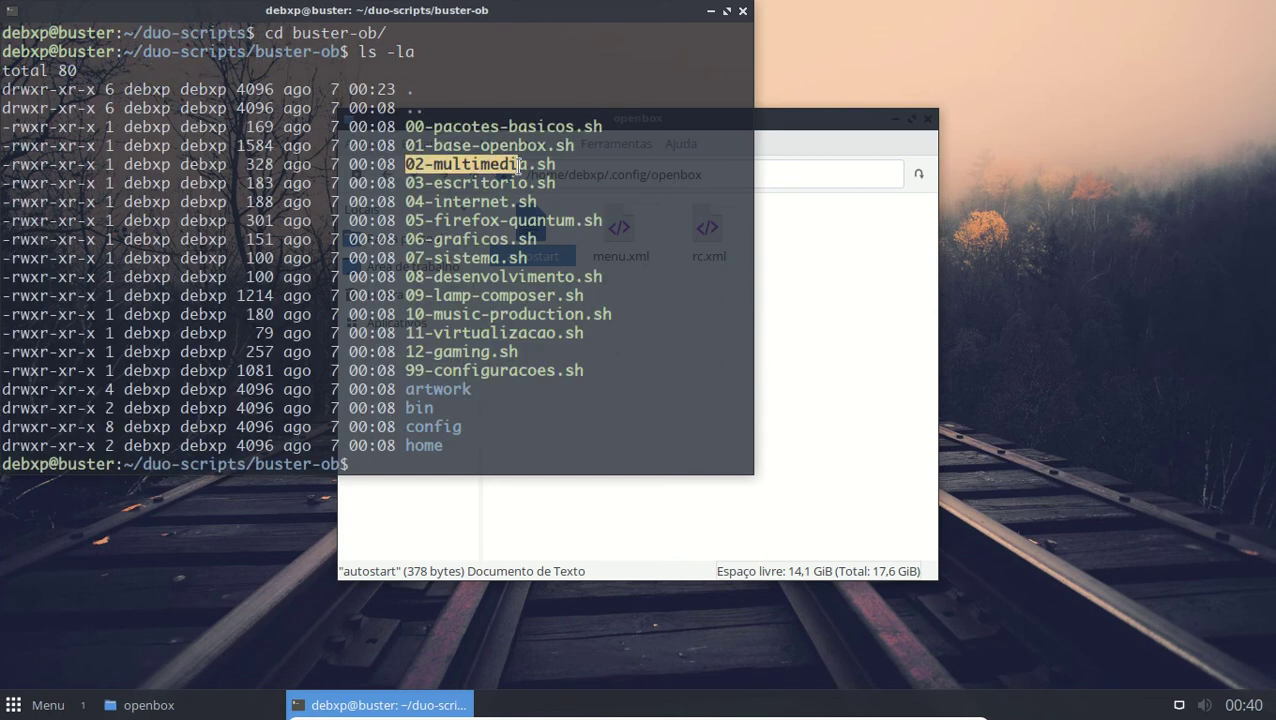
pyautogui.tripleClick(484, 182)
pyautogui.click(435, 450)
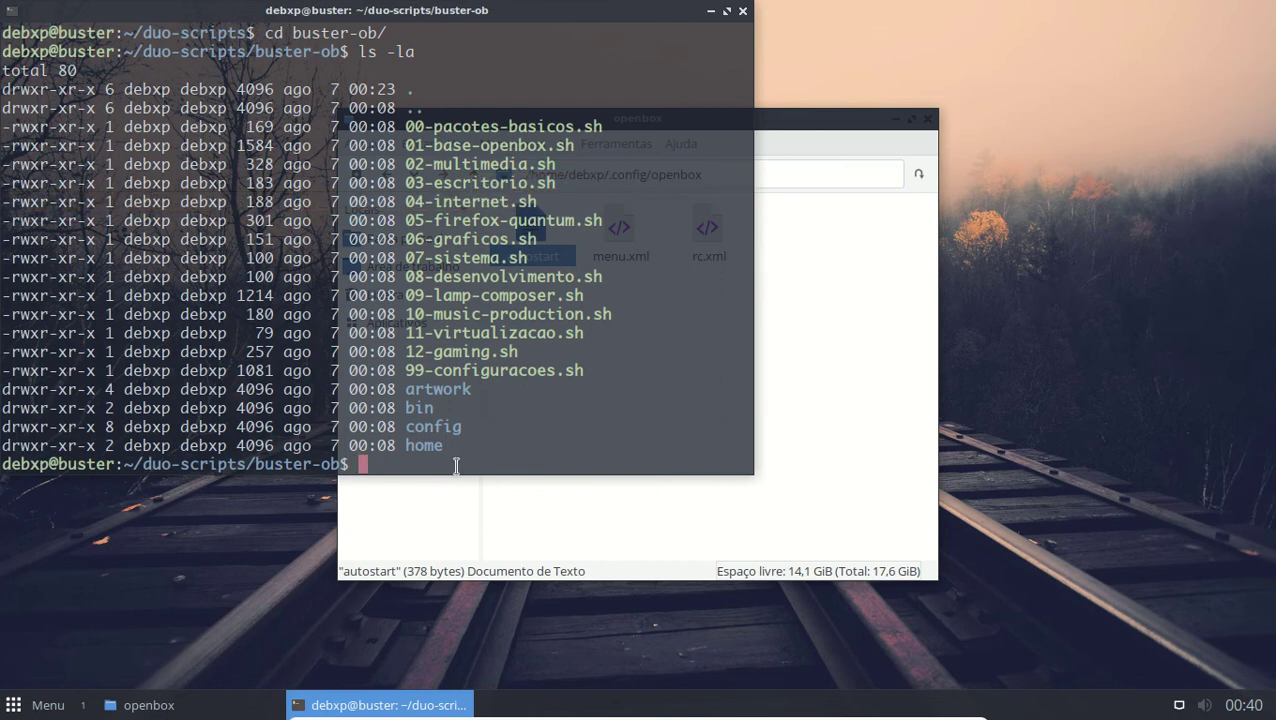
# Step: Run the 02-multimedia.sh script, enter the sudo password, and accept the package installation
pyautogui.write('./')
pyautogui.write('mult')
pyautogui.press('BackSpace')
pyautogui.press('BackSpace')
pyautogui.write('/02')
pyautogui.press('Tab')
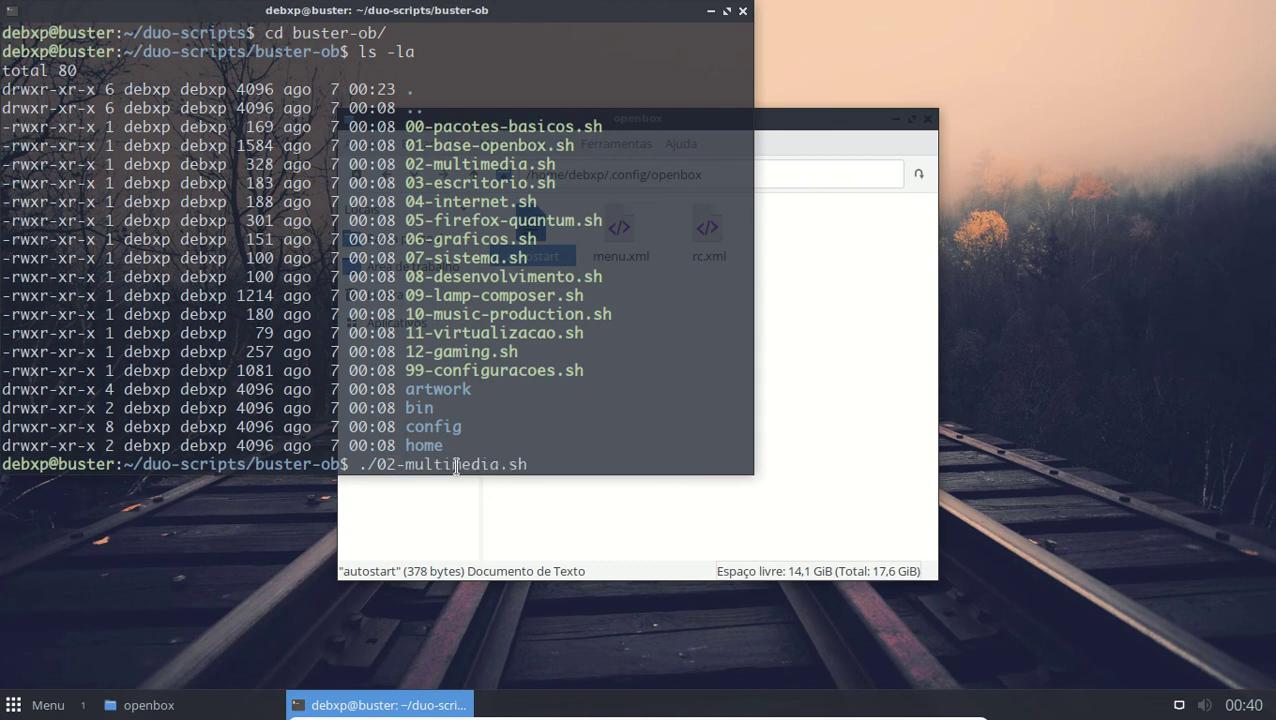
pyautogui.press('Return')
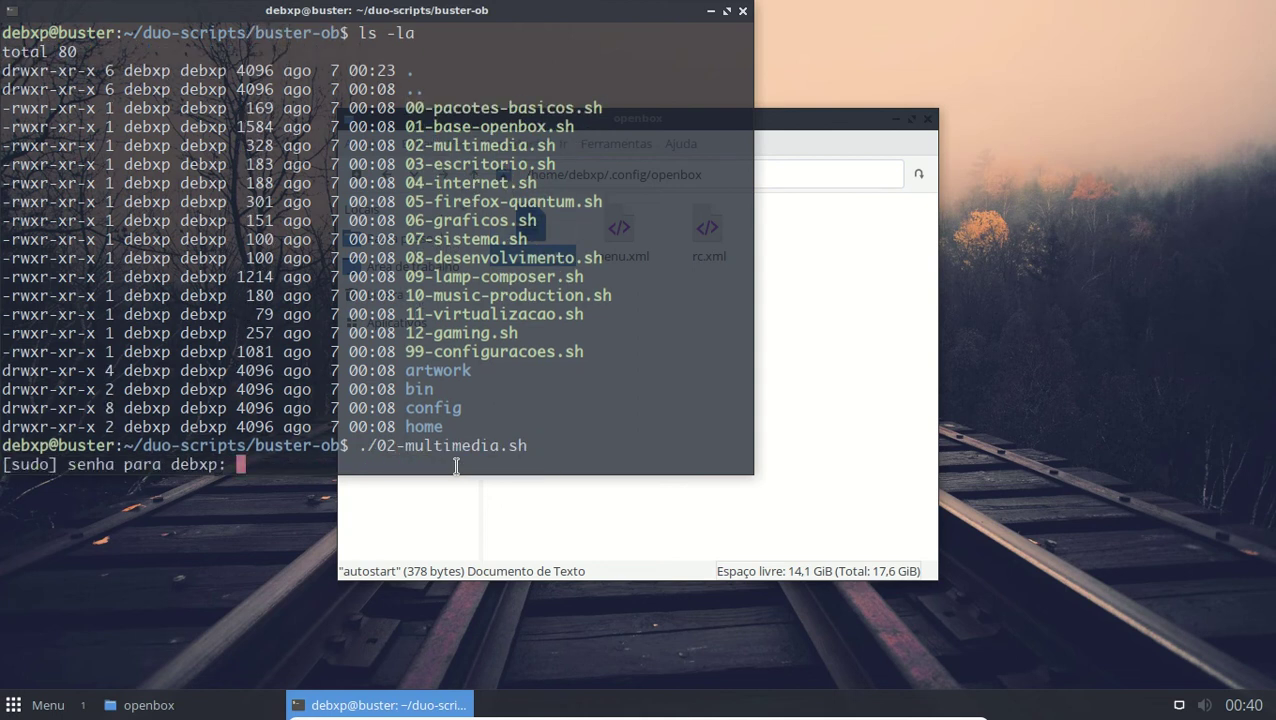
pyautogui.press('Return')
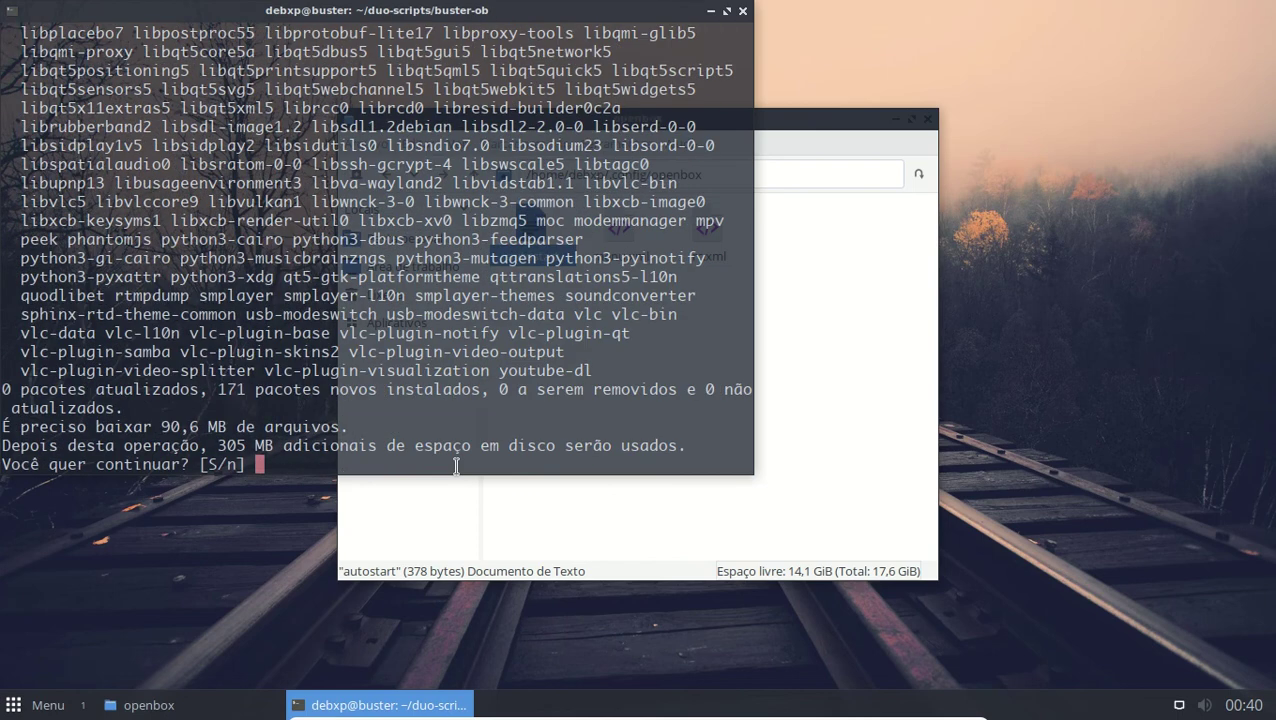
pyautogui.press('Return')
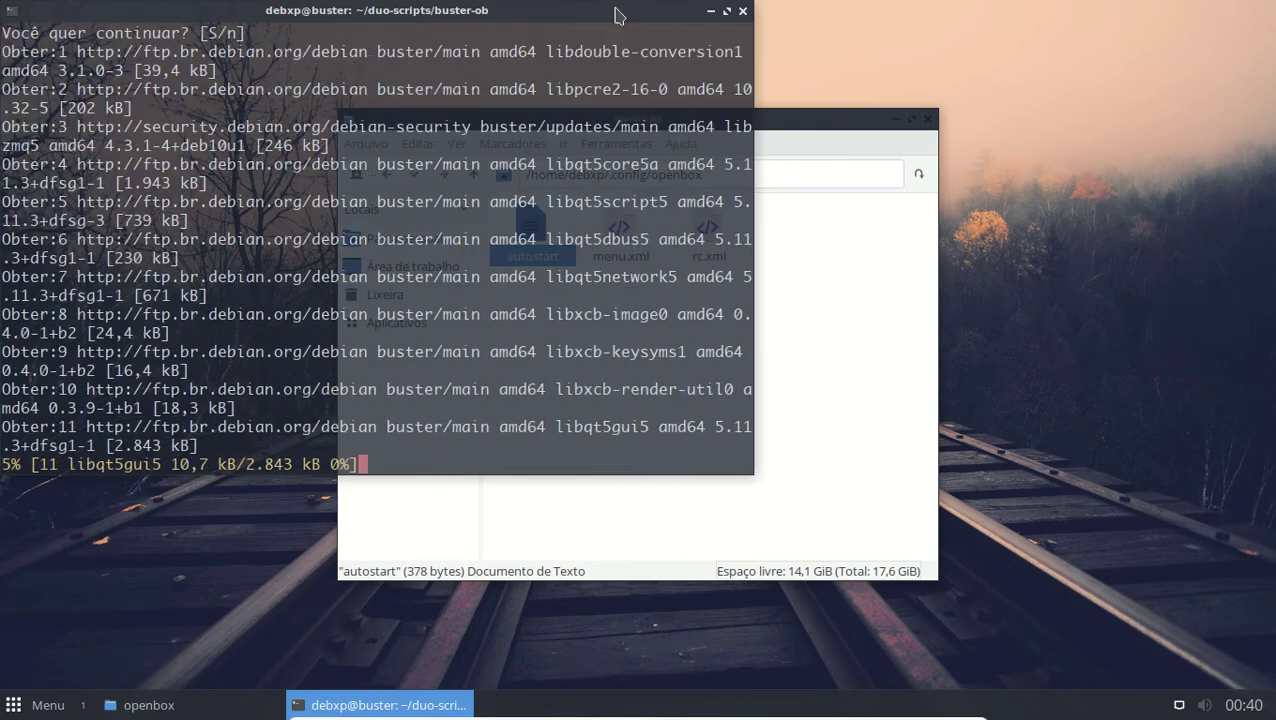
# Step: Move the terminal clear of the desktop's left side and launch lxappearance through Openbox's Run prompt
pyautogui.moveTo(616, 14); pyautogui.dragTo(1084, 49)
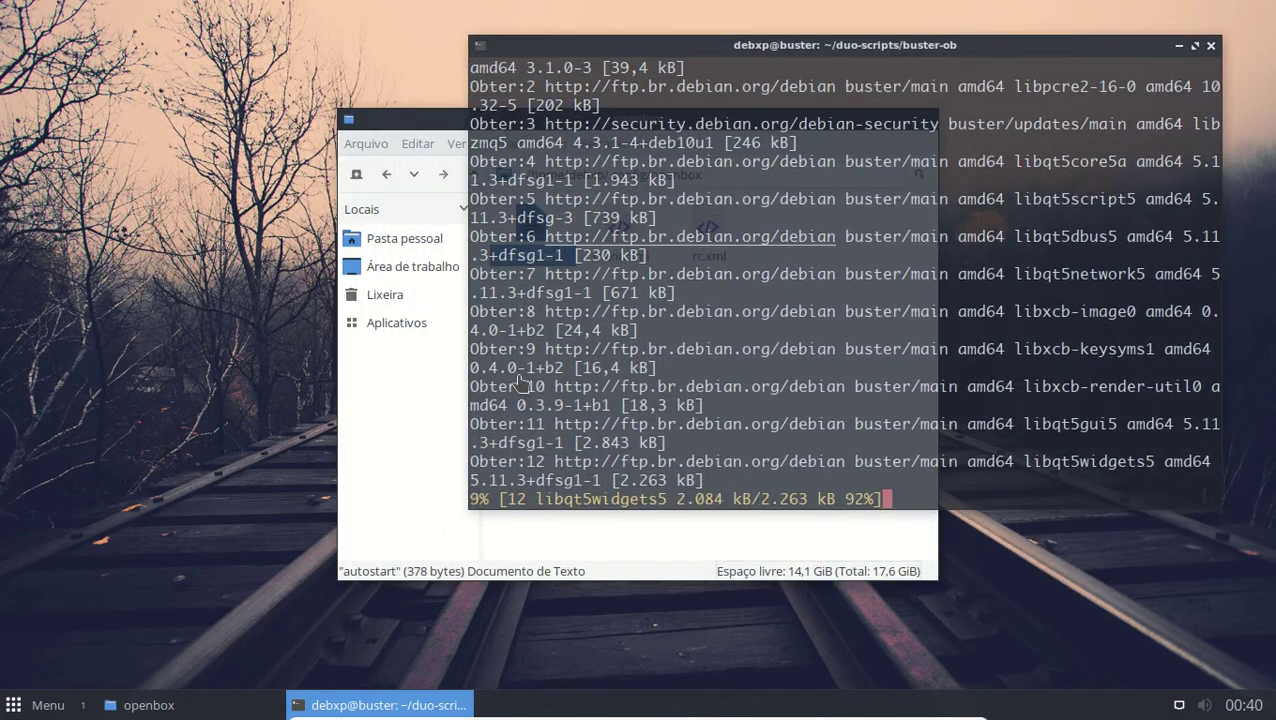
pyautogui.click(413, 442)
pyautogui.rightClick(97, 353)
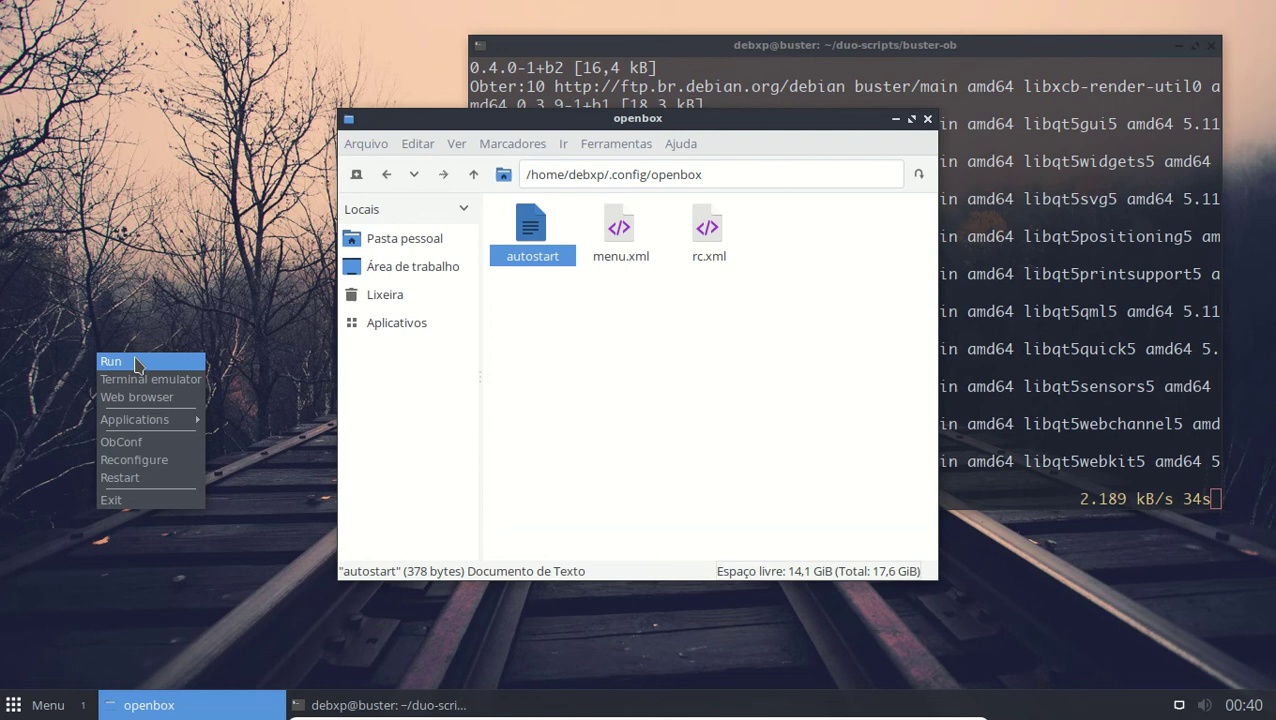
pyautogui.click(136, 362)
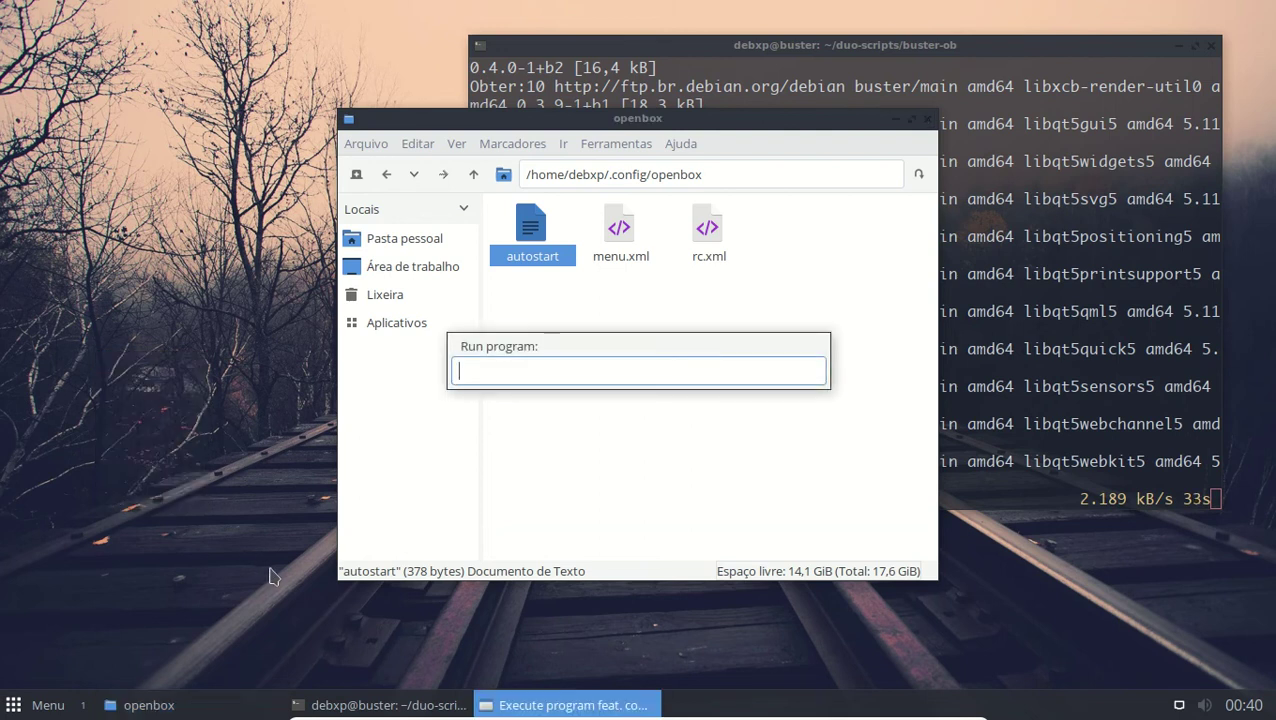
pyautogui.write('lxappearance')
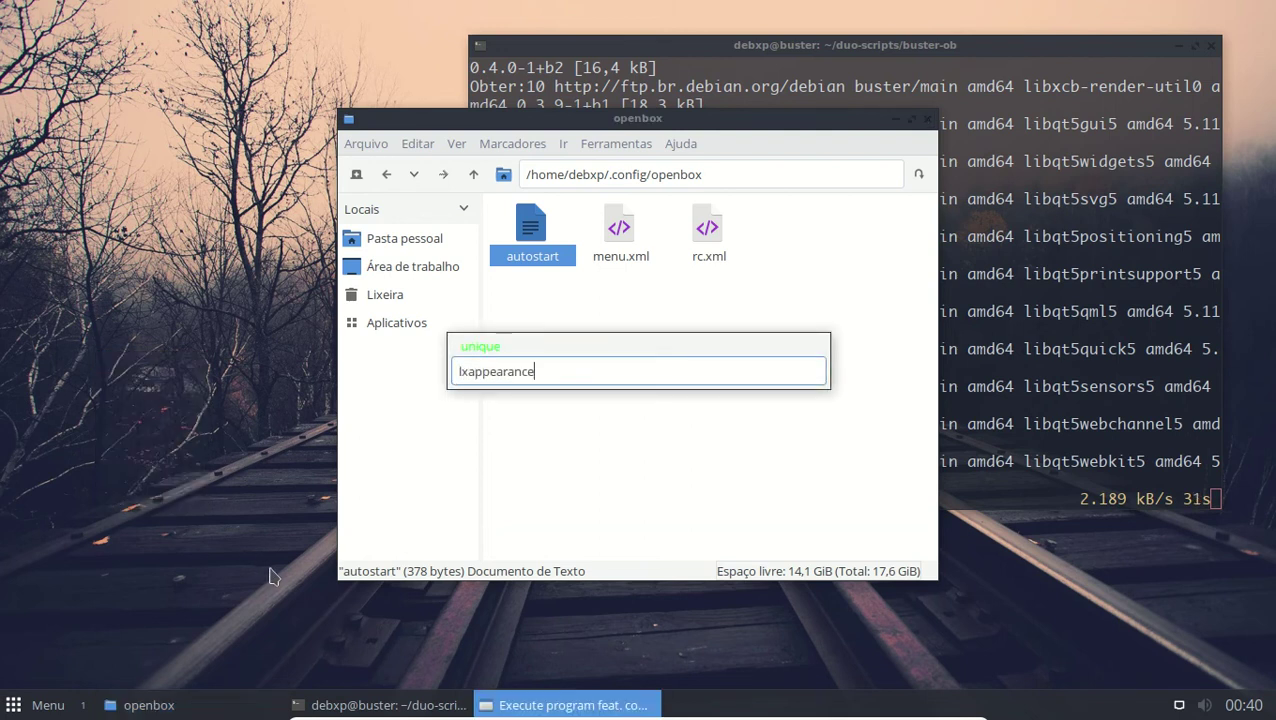
pyautogui.press('Return')
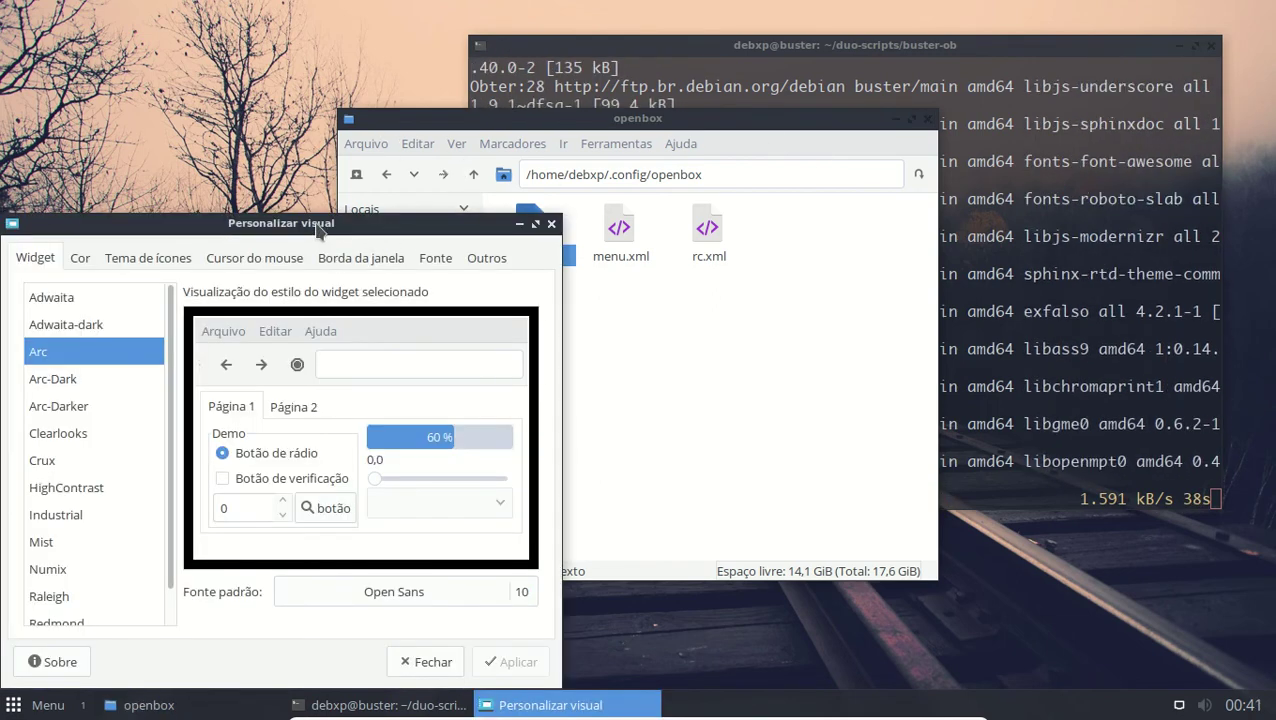
# Step: Move the appearance settings window toward the desktop's centre and view its icon theme, mouse cursor and window border options
pyautogui.moveTo(313, 222); pyautogui.dragTo(522, 174)
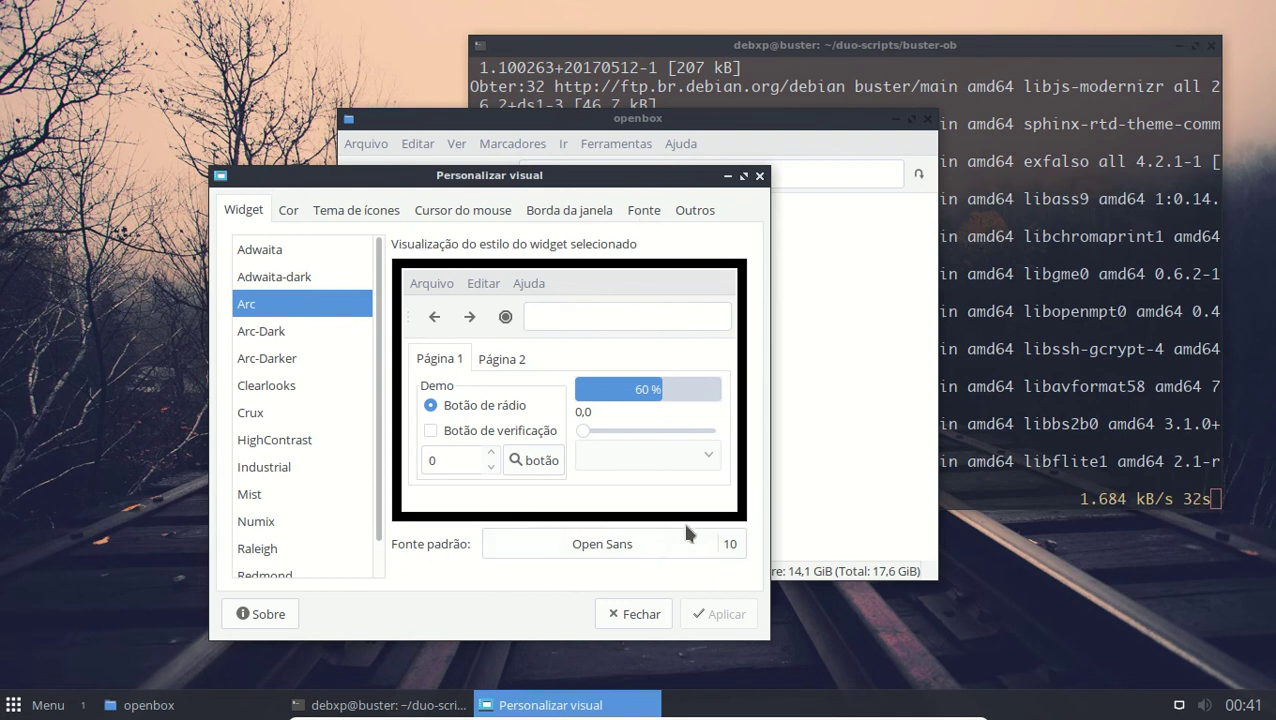
pyautogui.click(327, 215)
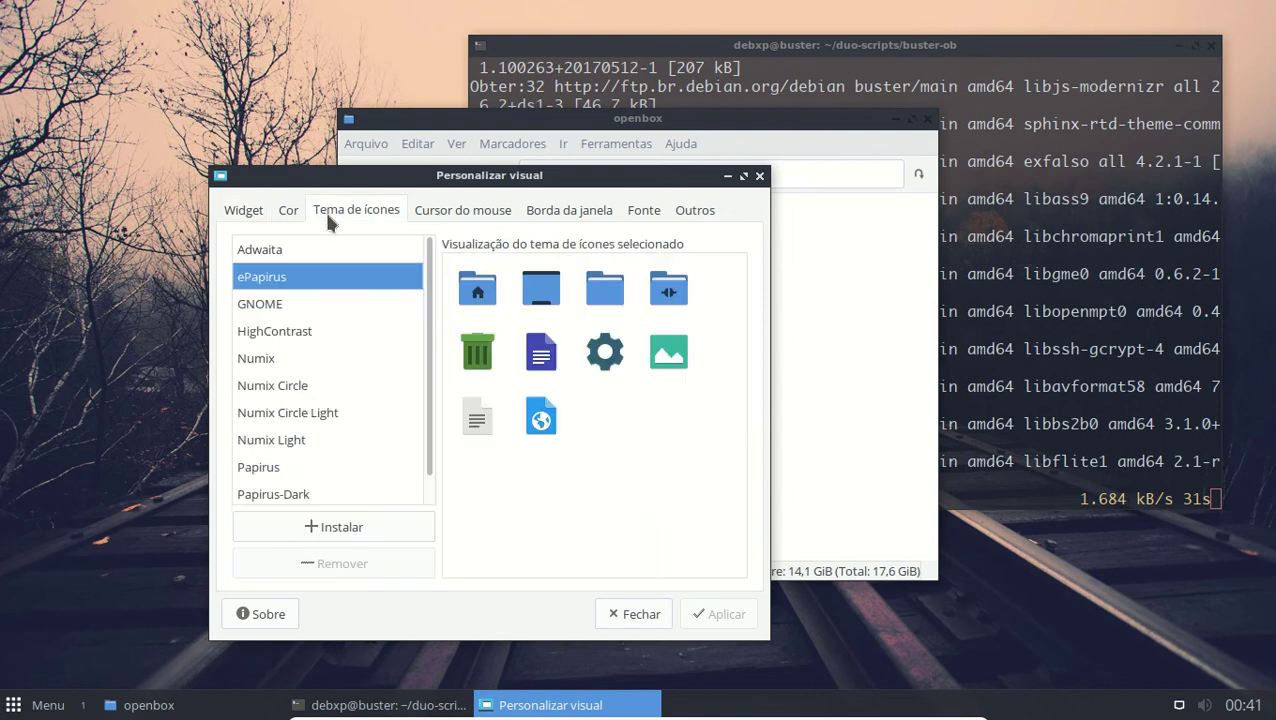
pyautogui.click(441, 206)
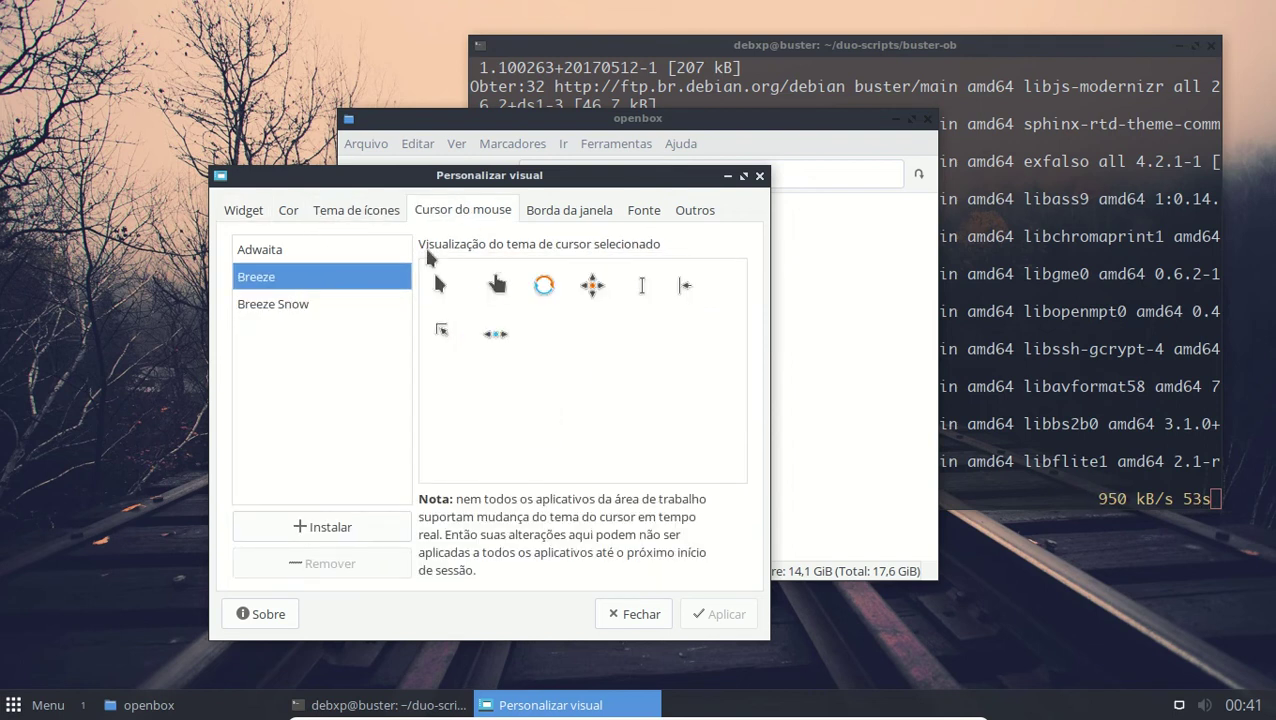
pyautogui.click(600, 210)
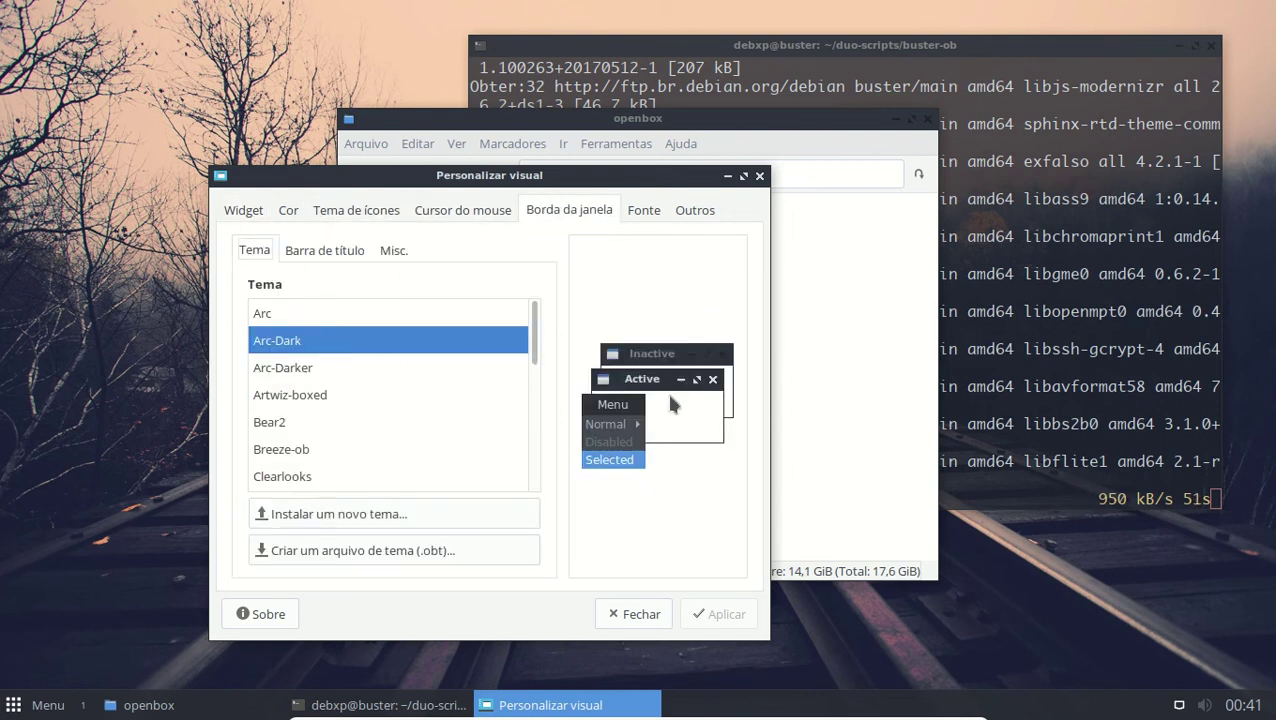
# Step: Choose the Arc-Dark window border theme, set the font hinting style to Leve, apply both and close the appearance settings
pyautogui.click(313, 368)
pyautogui.click(280, 343)
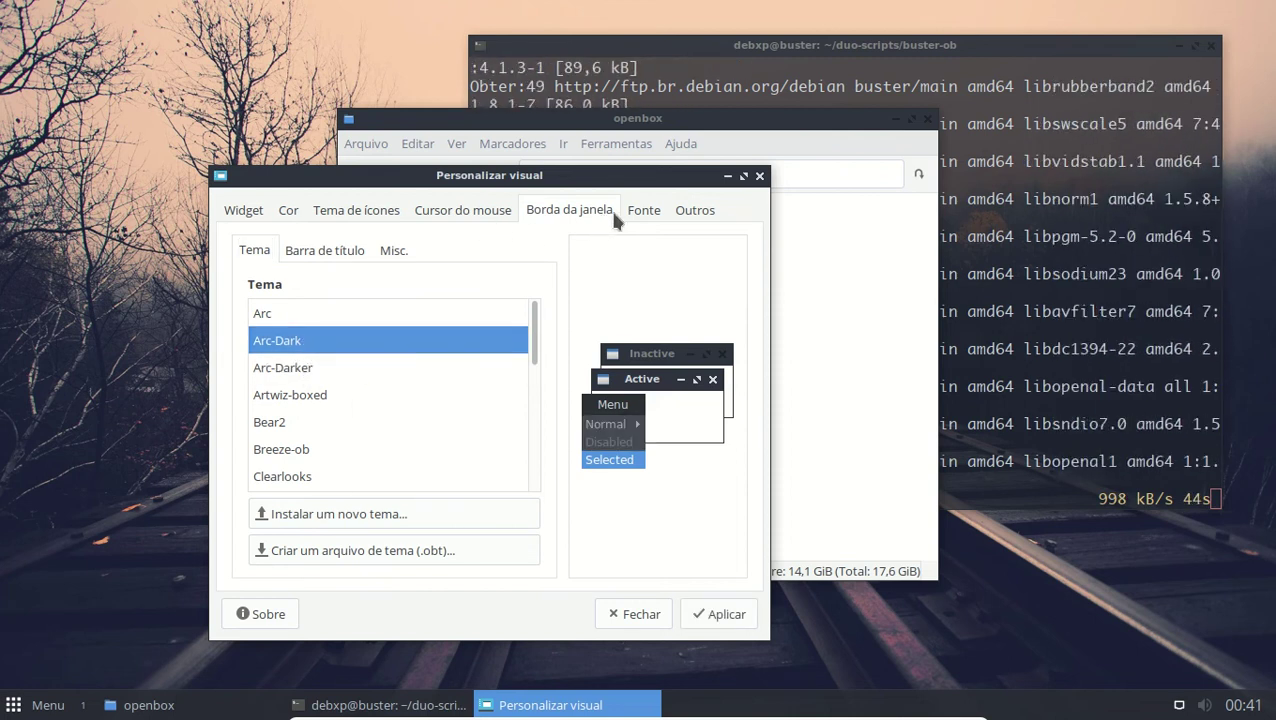
pyautogui.click(644, 210)
pyautogui.click(555, 340)
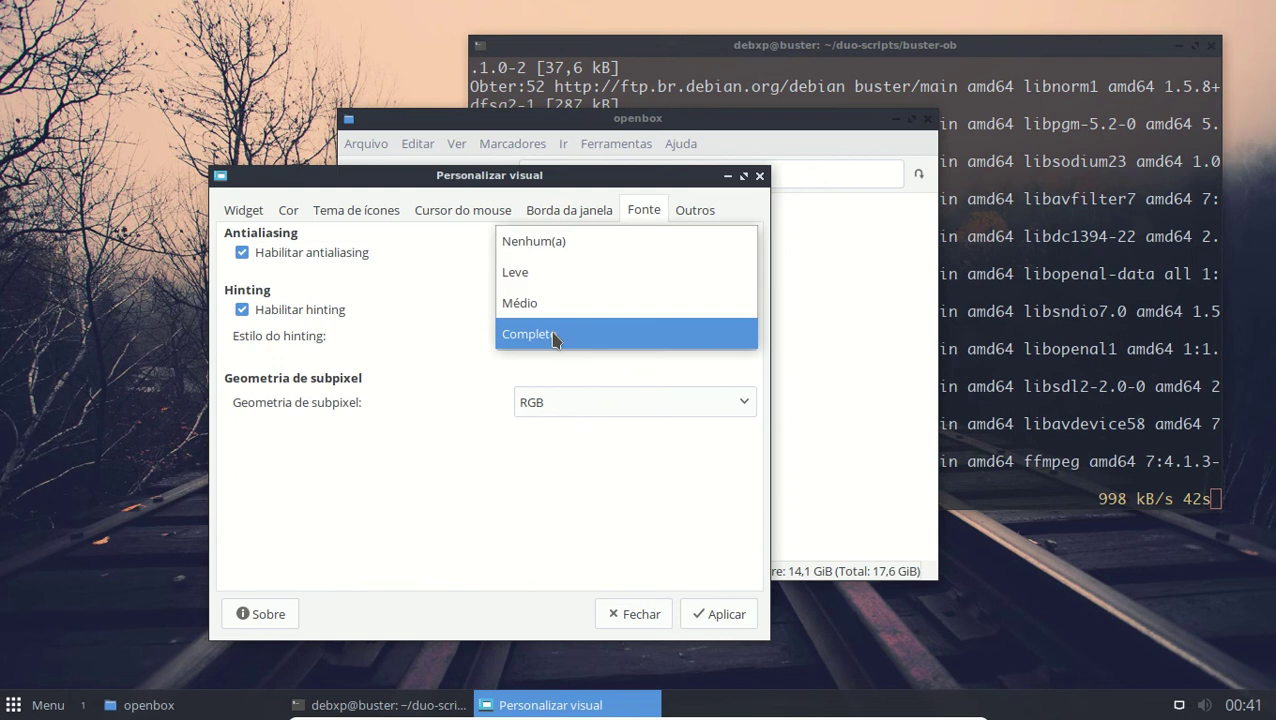
pyautogui.click(537, 280)
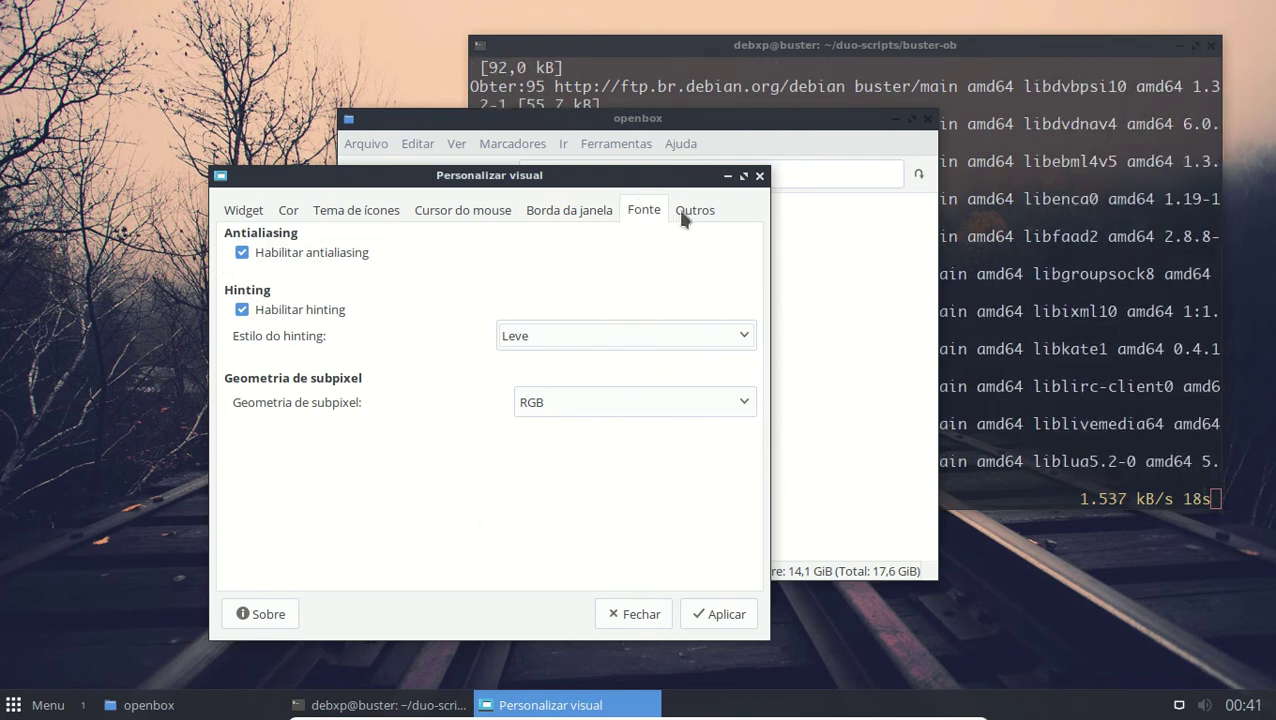
pyautogui.click(714, 613)
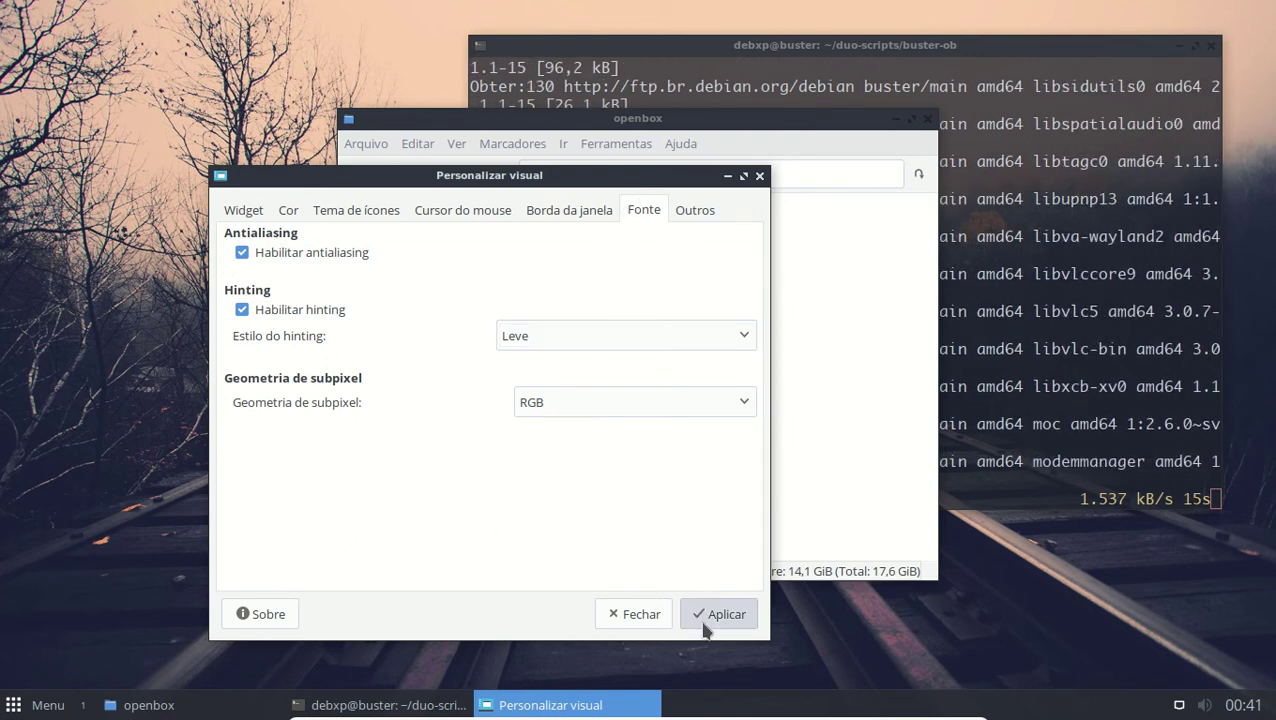
pyautogui.click(640, 614)
# Step: Open ObConf from the Openbox desktop menu and set the window title button order to CLI in its appearance options
pyautogui.rightClick(216, 324)
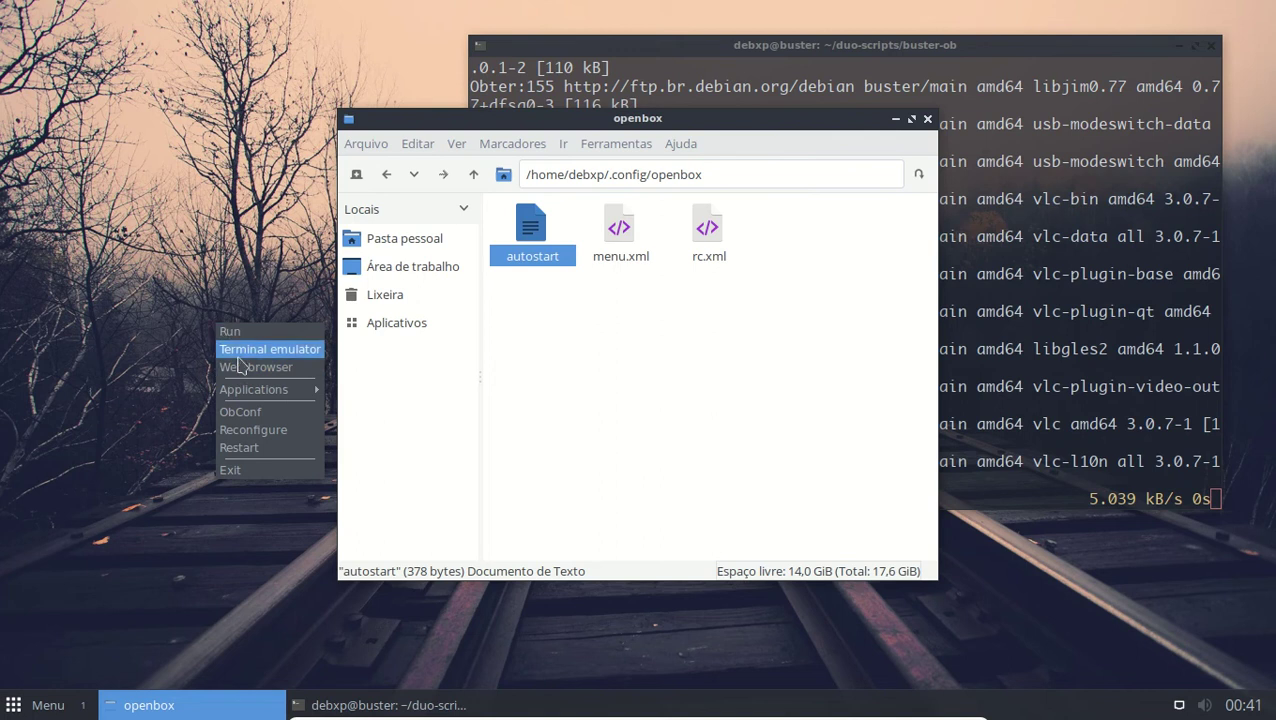
pyautogui.click(254, 418)
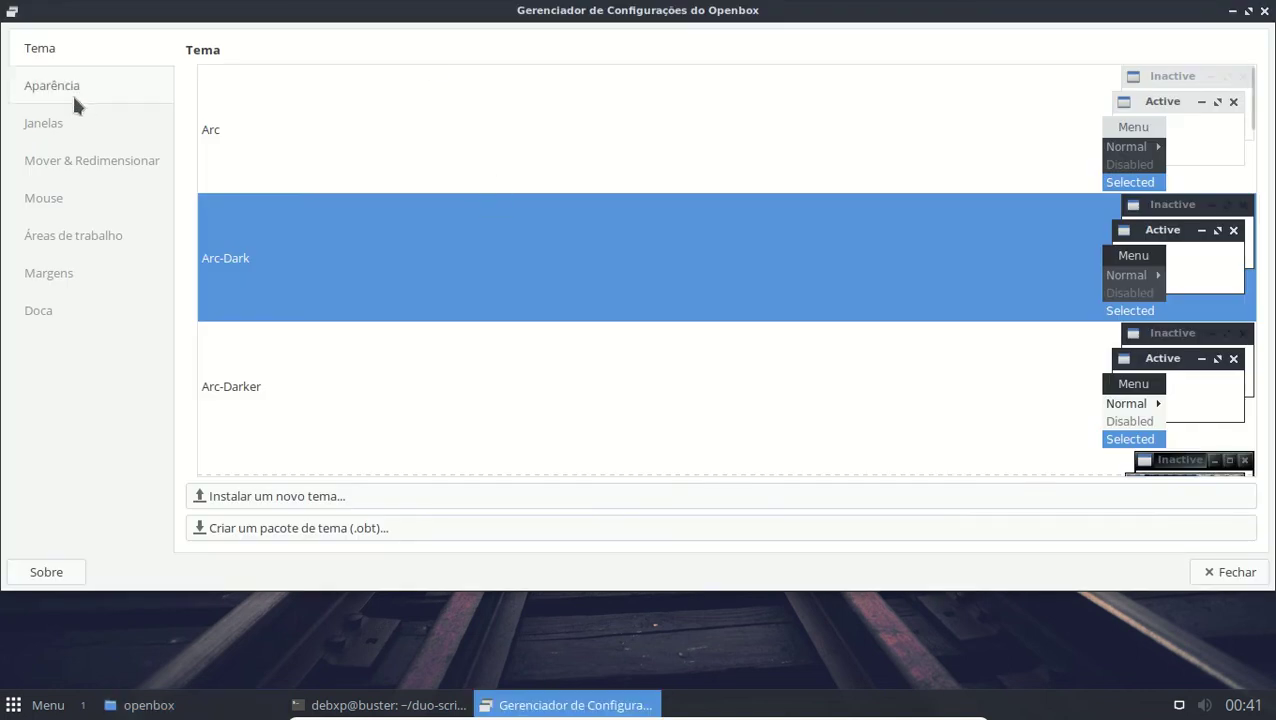
pyautogui.click(80, 90)
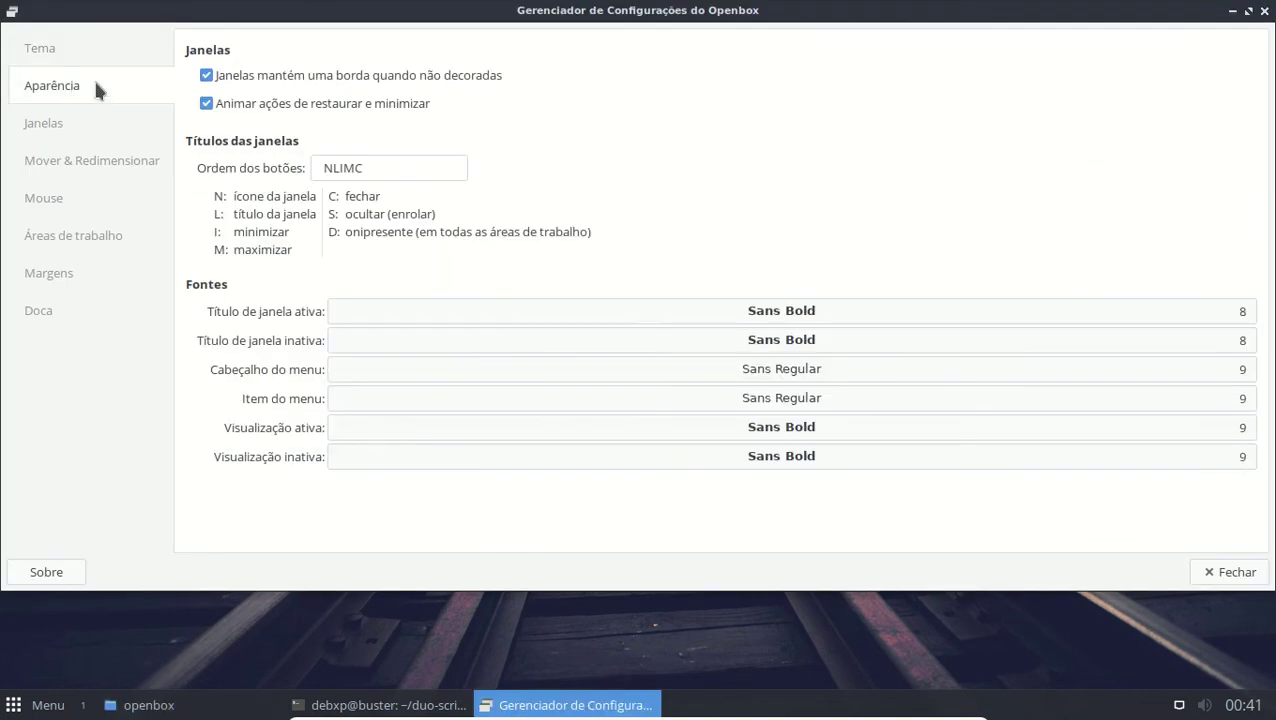
pyautogui.moveTo(625, 15); pyautogui.dragTo(630, 105)
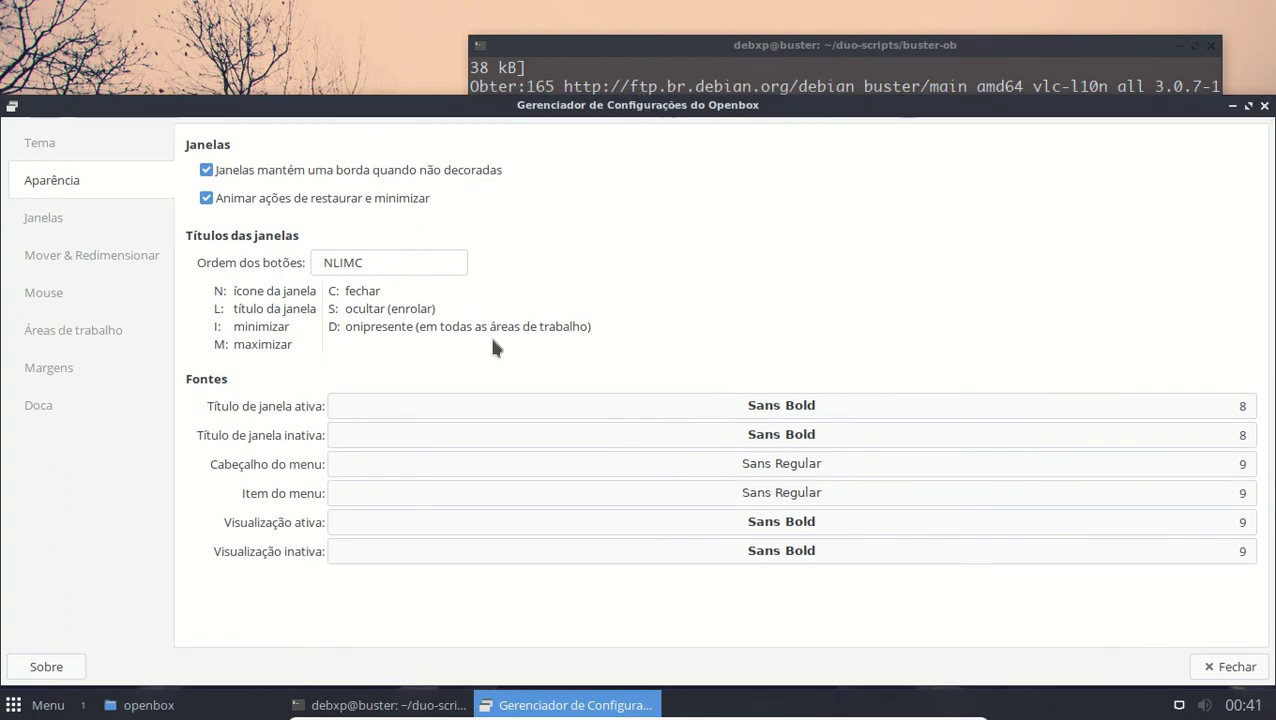
pyautogui.moveTo(370, 265); pyautogui.dragTo(272, 232)
pyautogui.write('CLI')
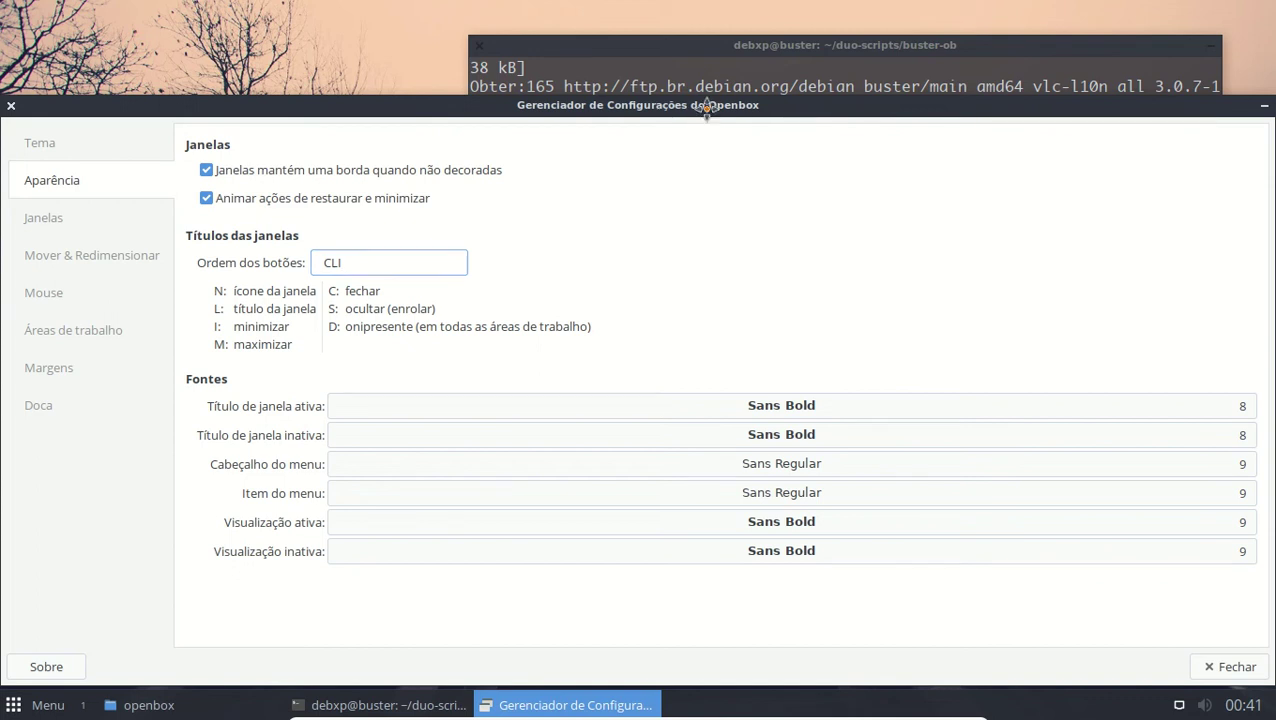
# Step: Test maximizing and restoring the Openbox configuration window twice through its title bar, and close it
pyautogui.doubleClick(406, 110)
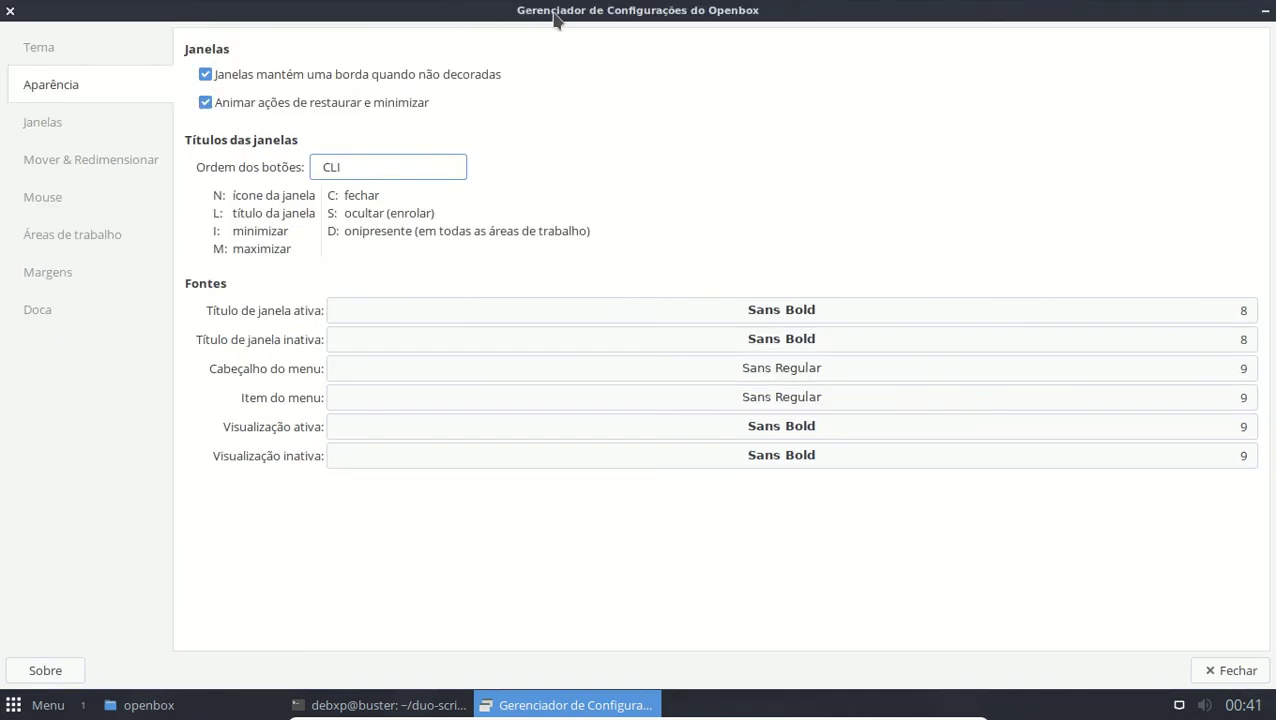
pyautogui.doubleClick(455, 15)
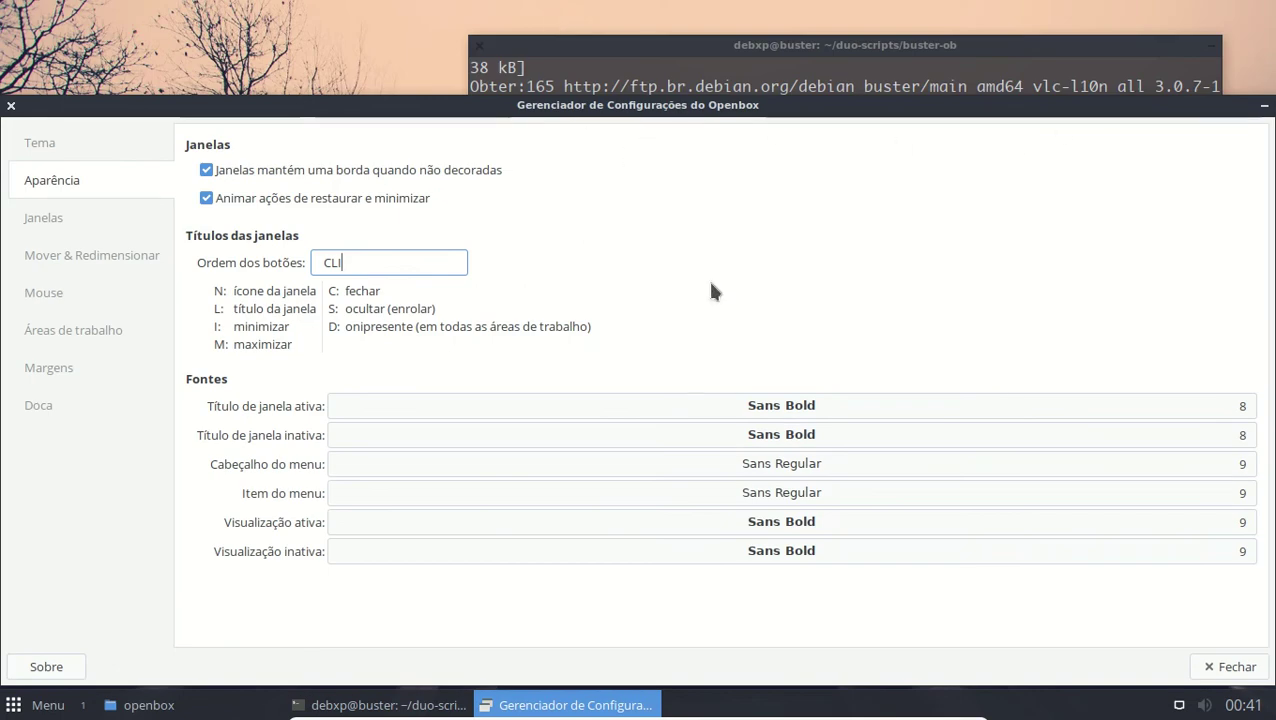
pyautogui.doubleClick(486, 108)
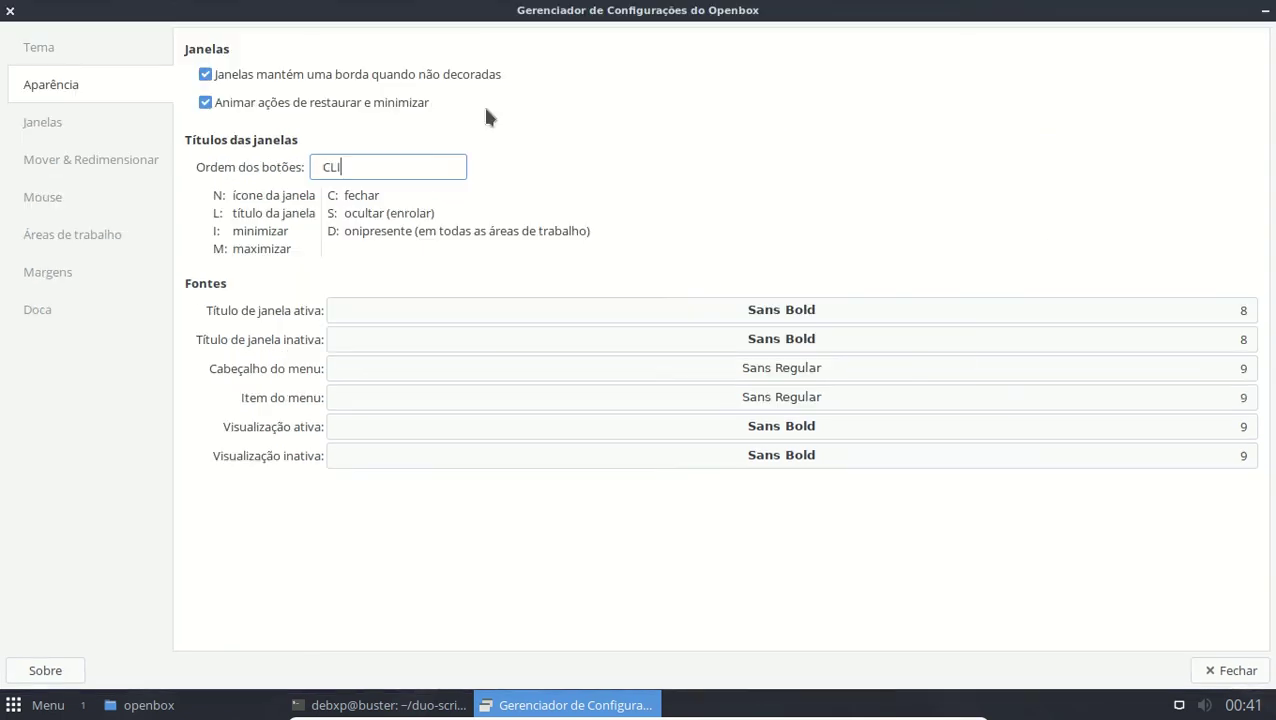
pyautogui.doubleClick(560, 12)
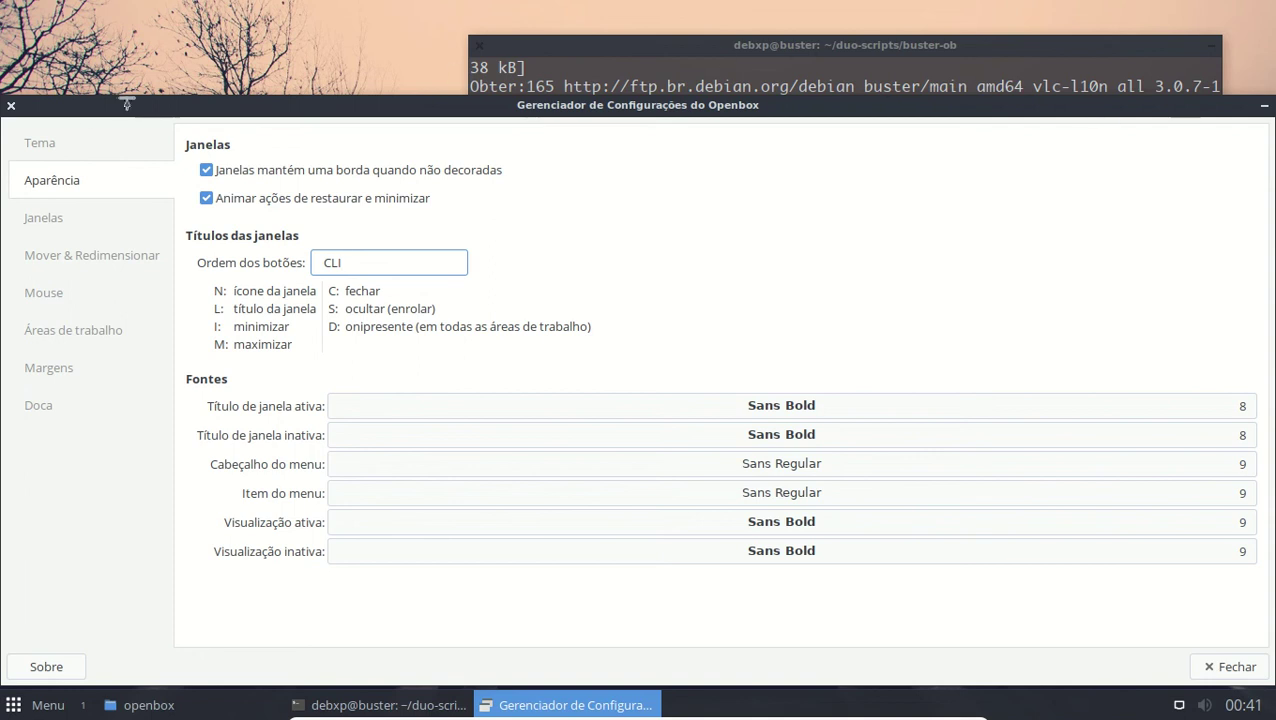
pyautogui.click(10, 106)
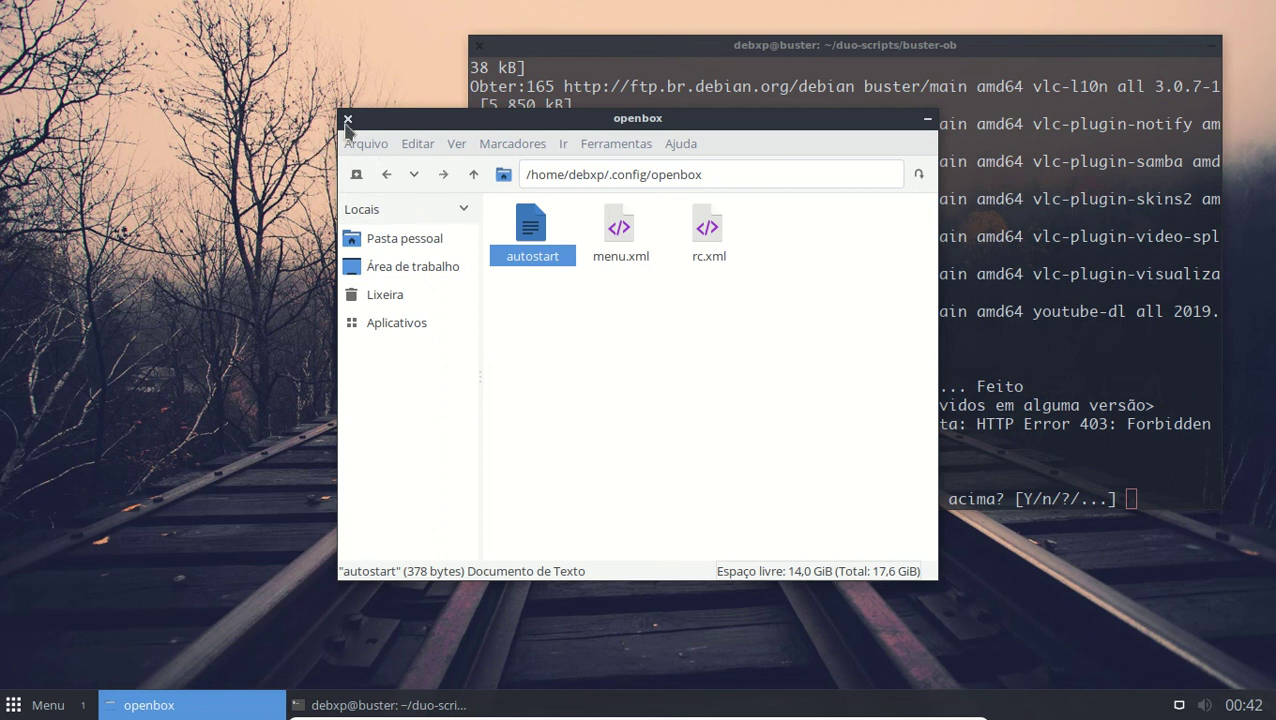
# Step: Accept the package installation prompt about the youtube-dl bug in the terminal and bring the openbox folder window forward
pyautogui.click(775, 48)
pyautogui.press('Return')
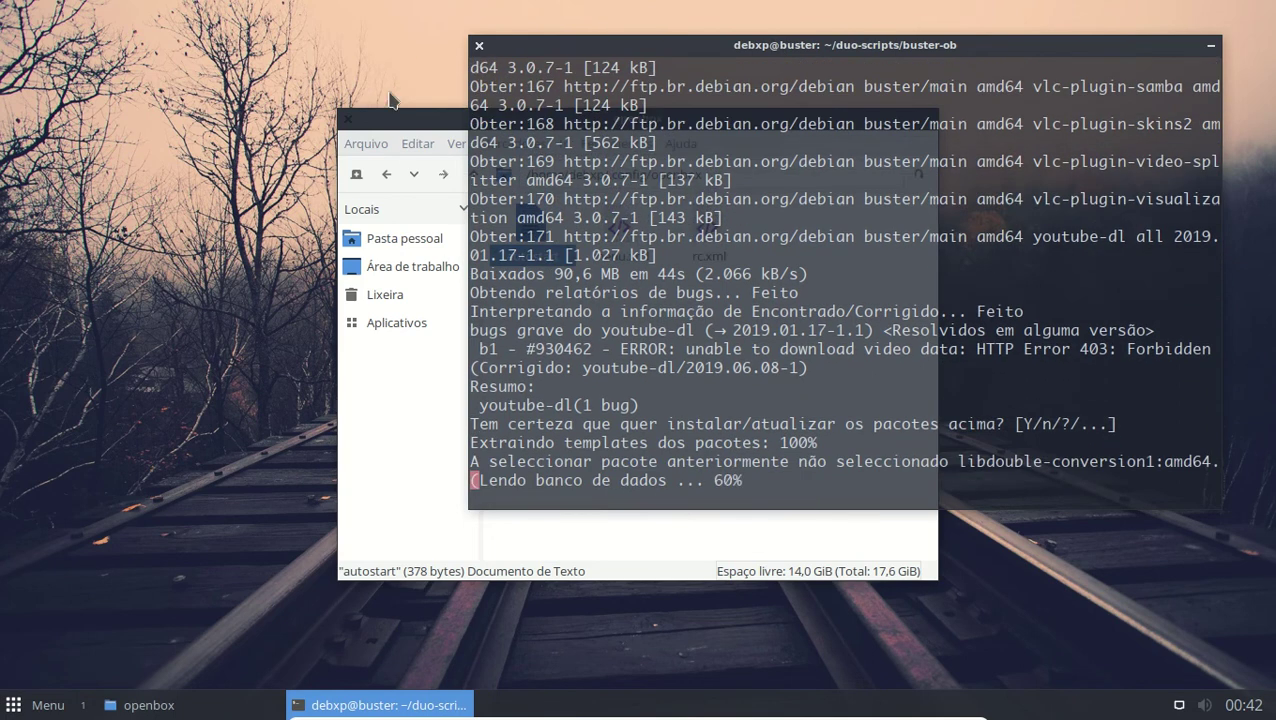
pyautogui.click(388, 124)
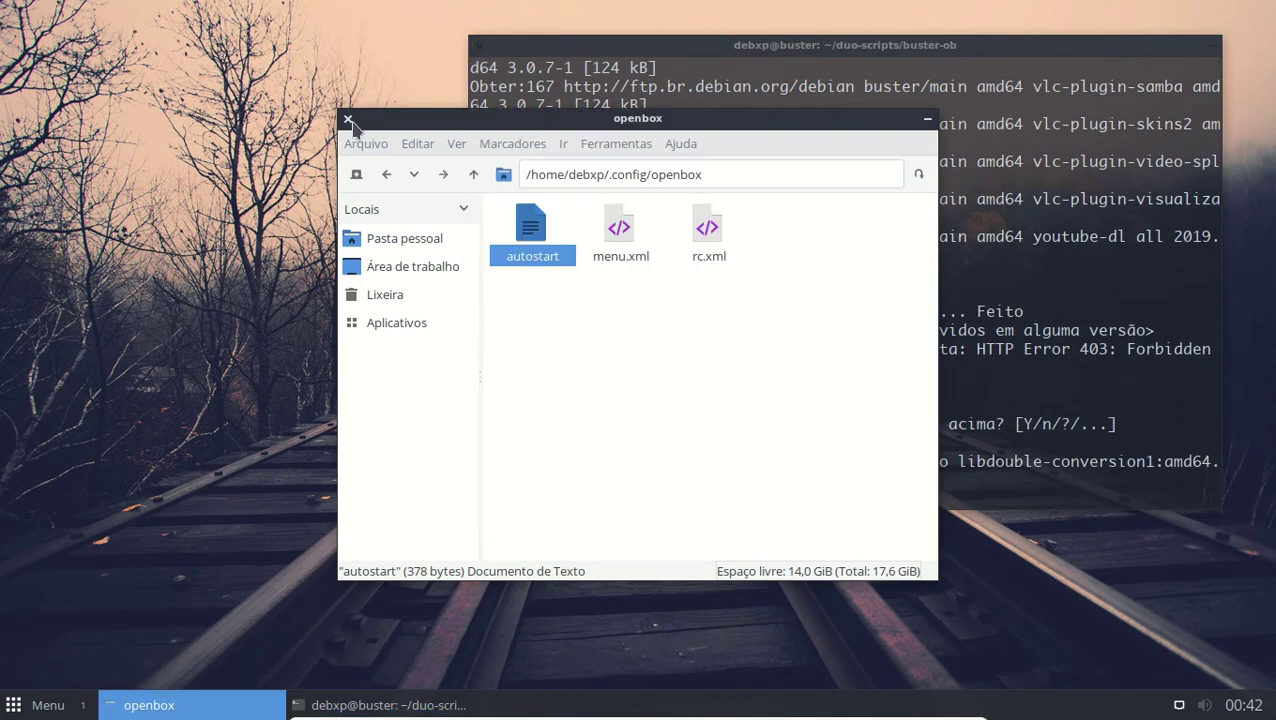
# Step: Open the Xfce settings manager's mouse and touchpad options and set the double-click time to 500 ms
pyautogui.click(60, 705)
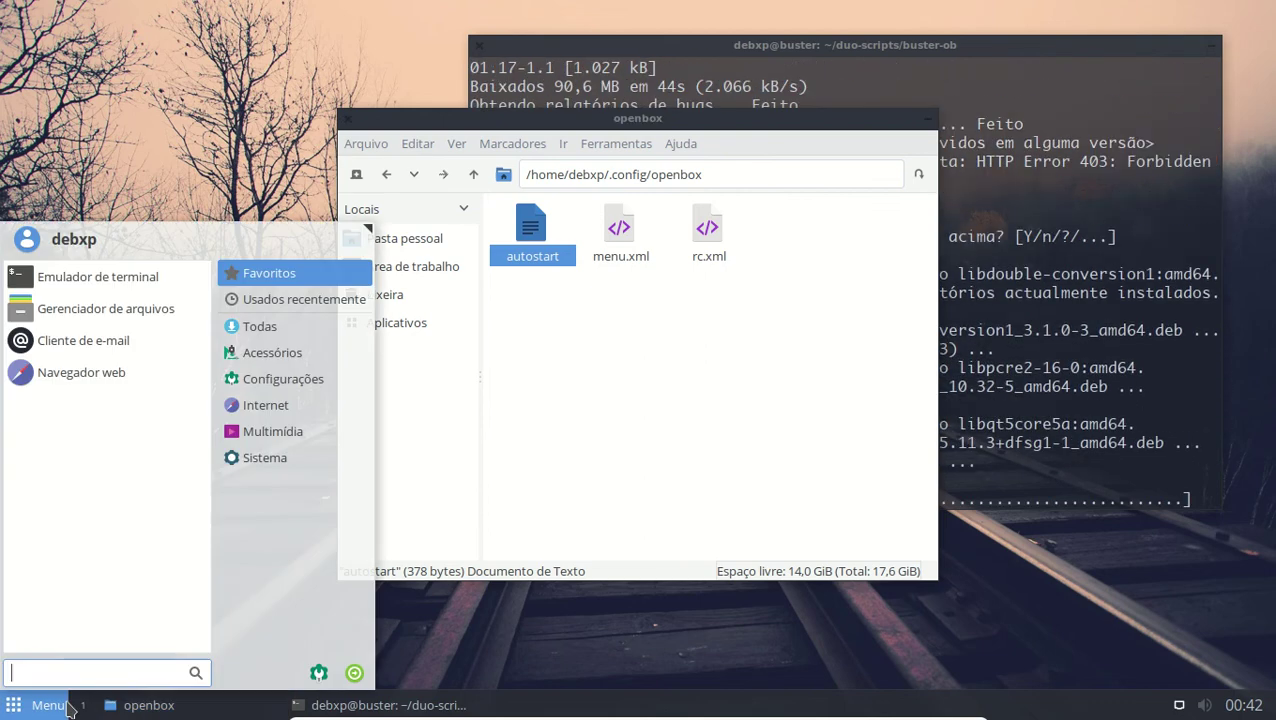
pyautogui.click(318, 673)
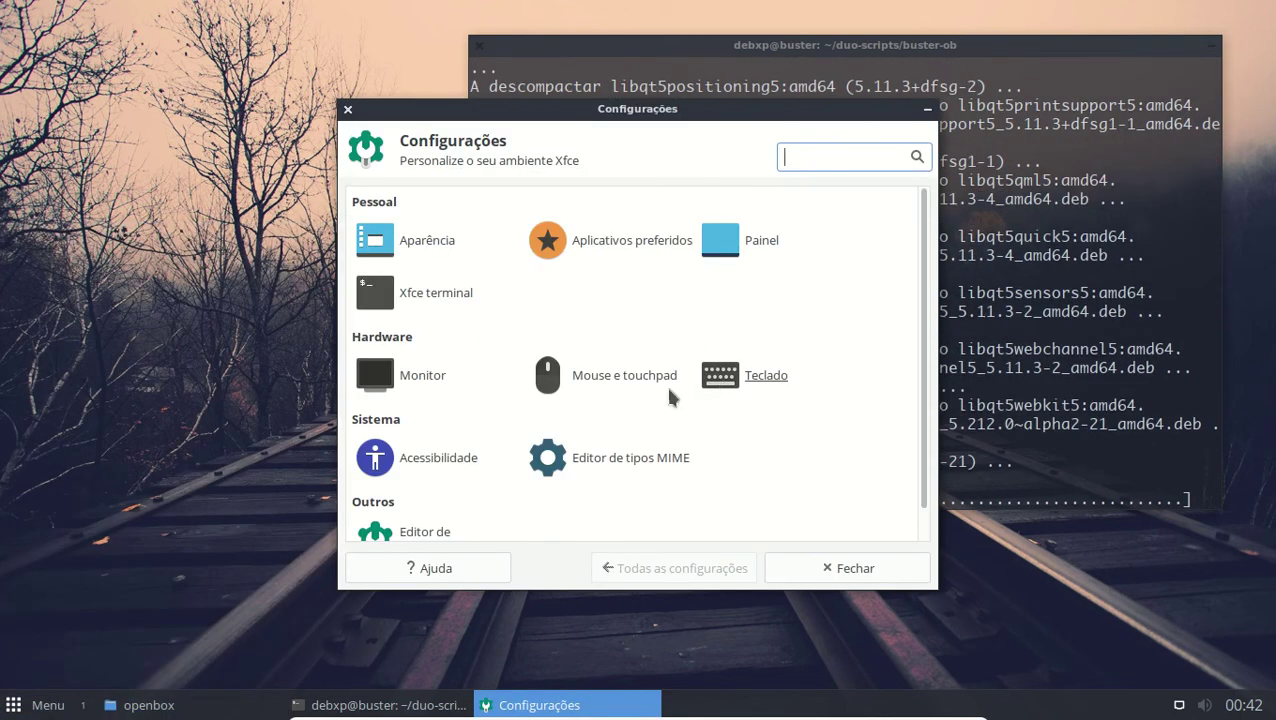
pyautogui.click(605, 378)
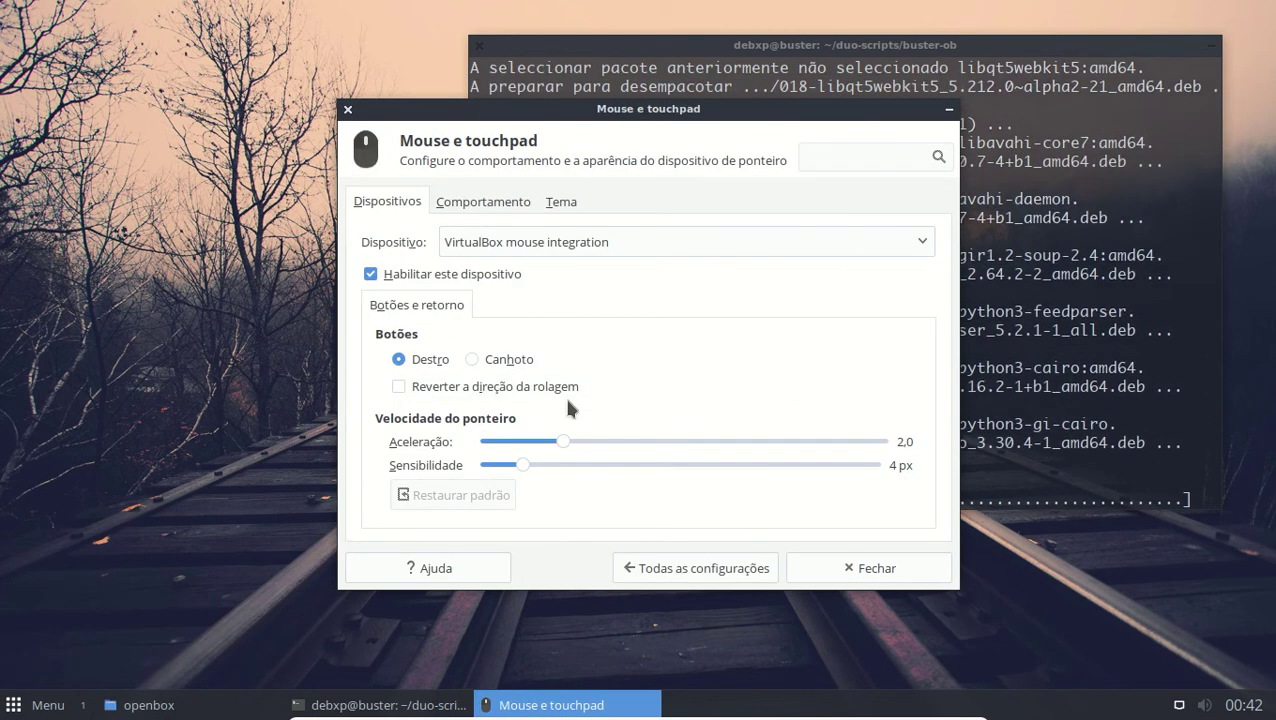
pyautogui.click(474, 201)
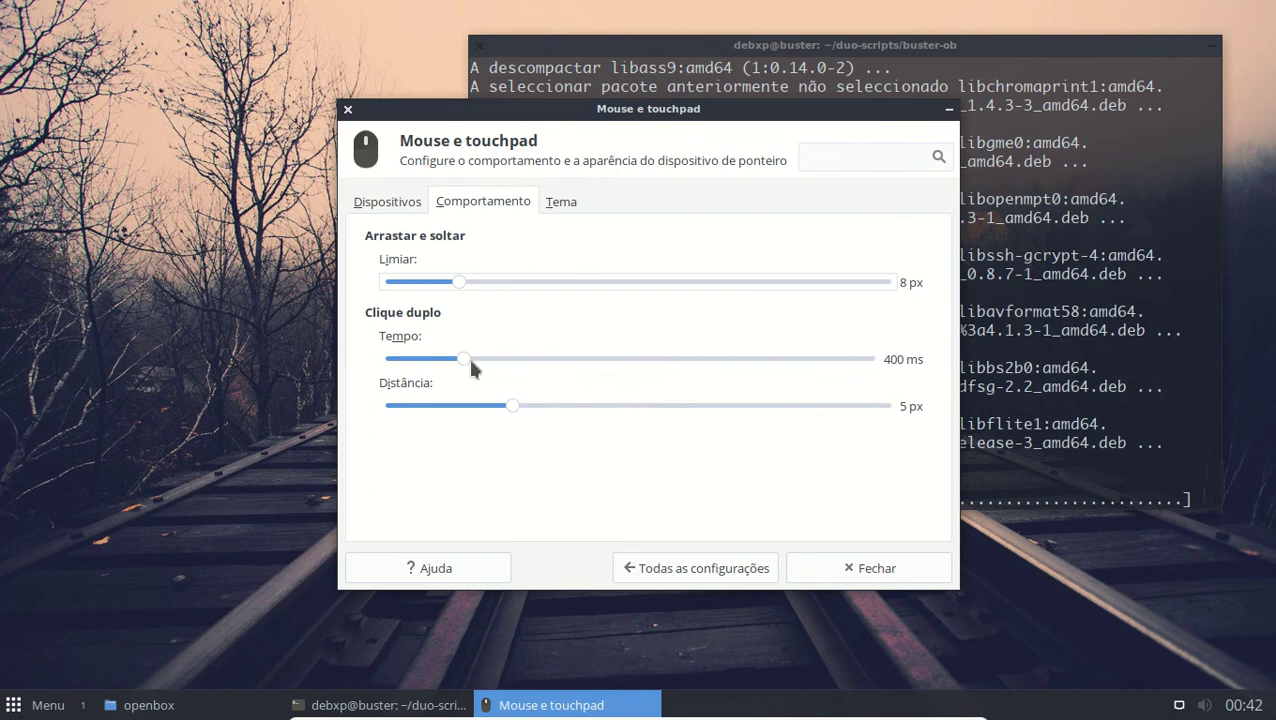
pyautogui.moveTo(462, 359); pyautogui.dragTo(490, 367)
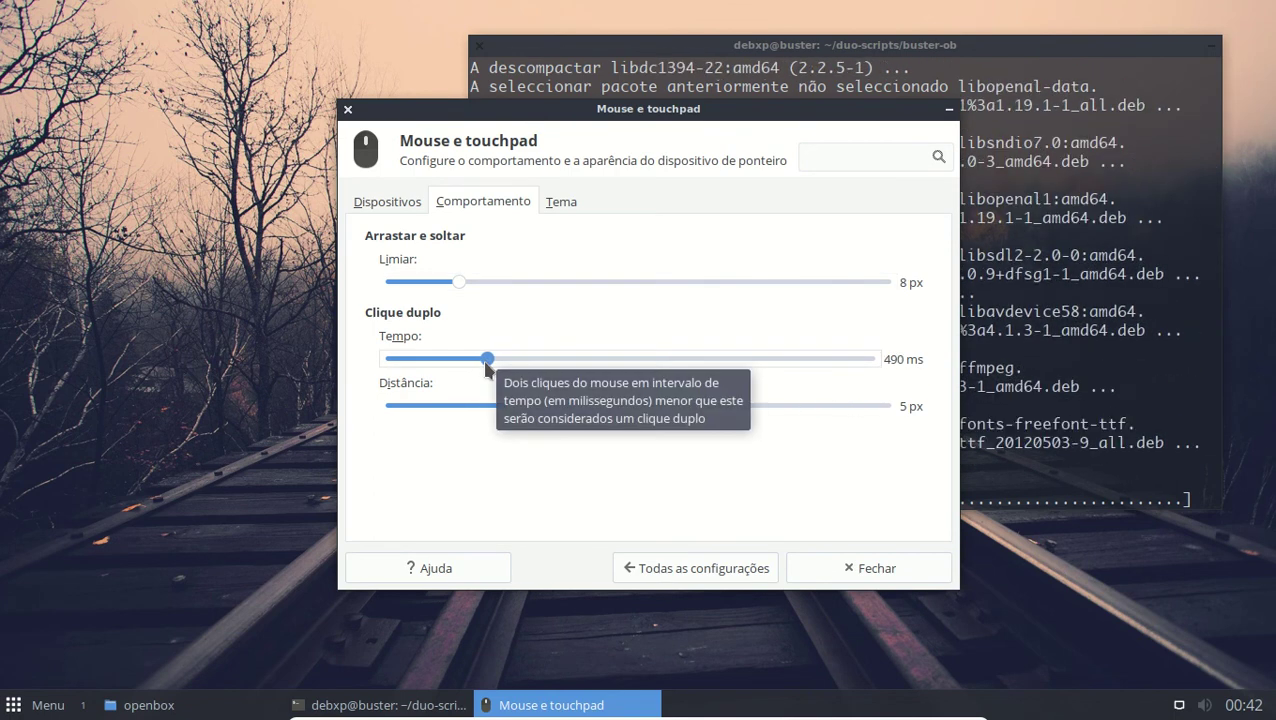
pyautogui.moveTo(492, 360); pyautogui.dragTo(492, 357)
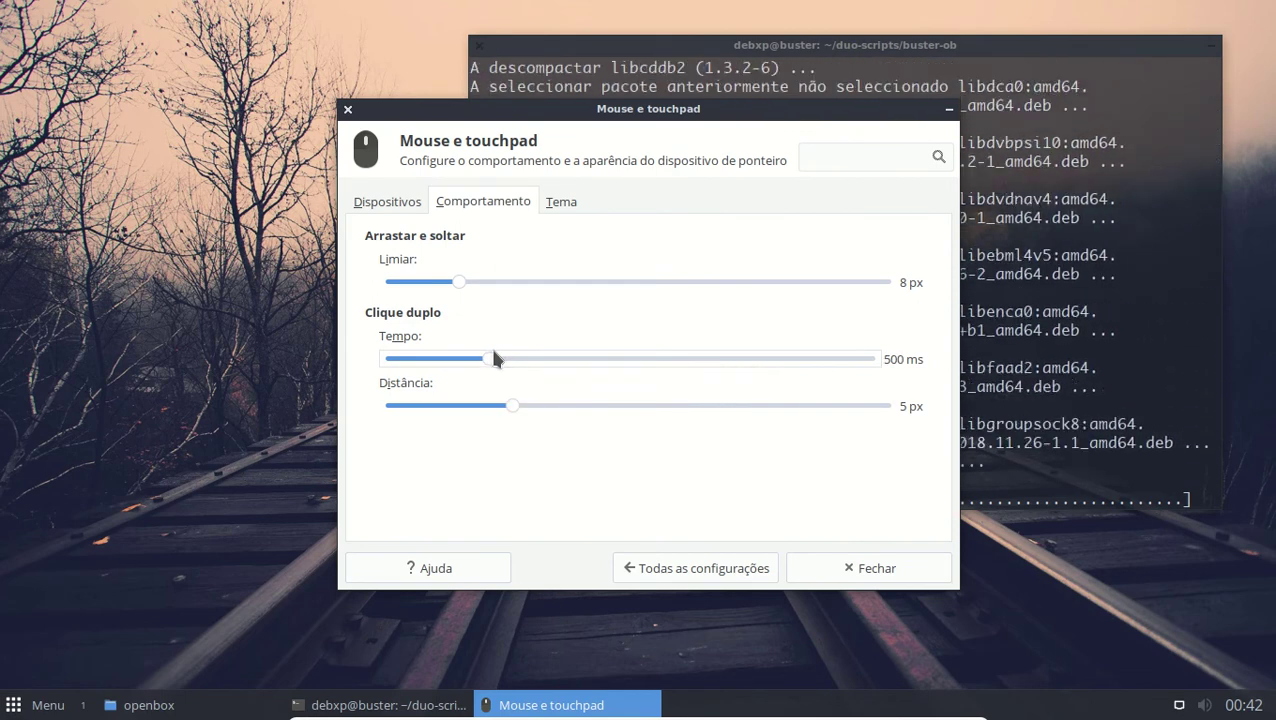
# Step: Review the keyboard behaviour and application shortcut settings, look over the remaining settings categories, and close the settings manager
pyautogui.click(757, 569)
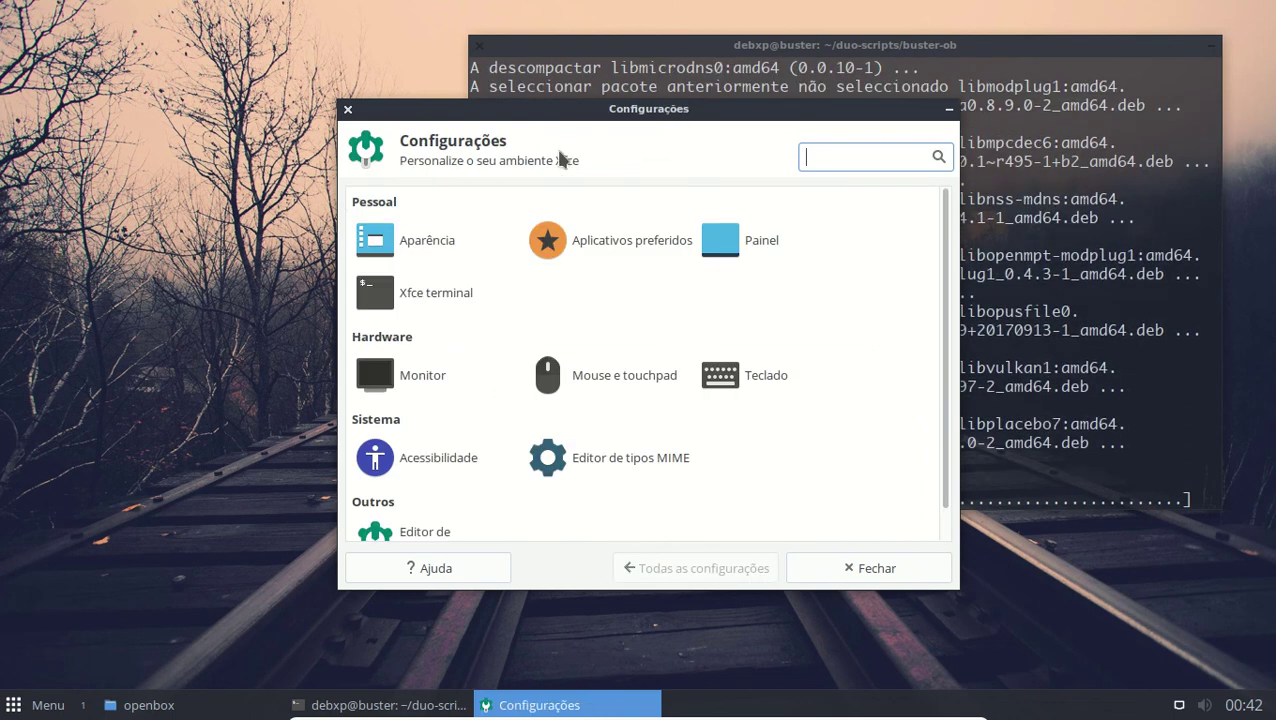
pyautogui.click(738, 378)
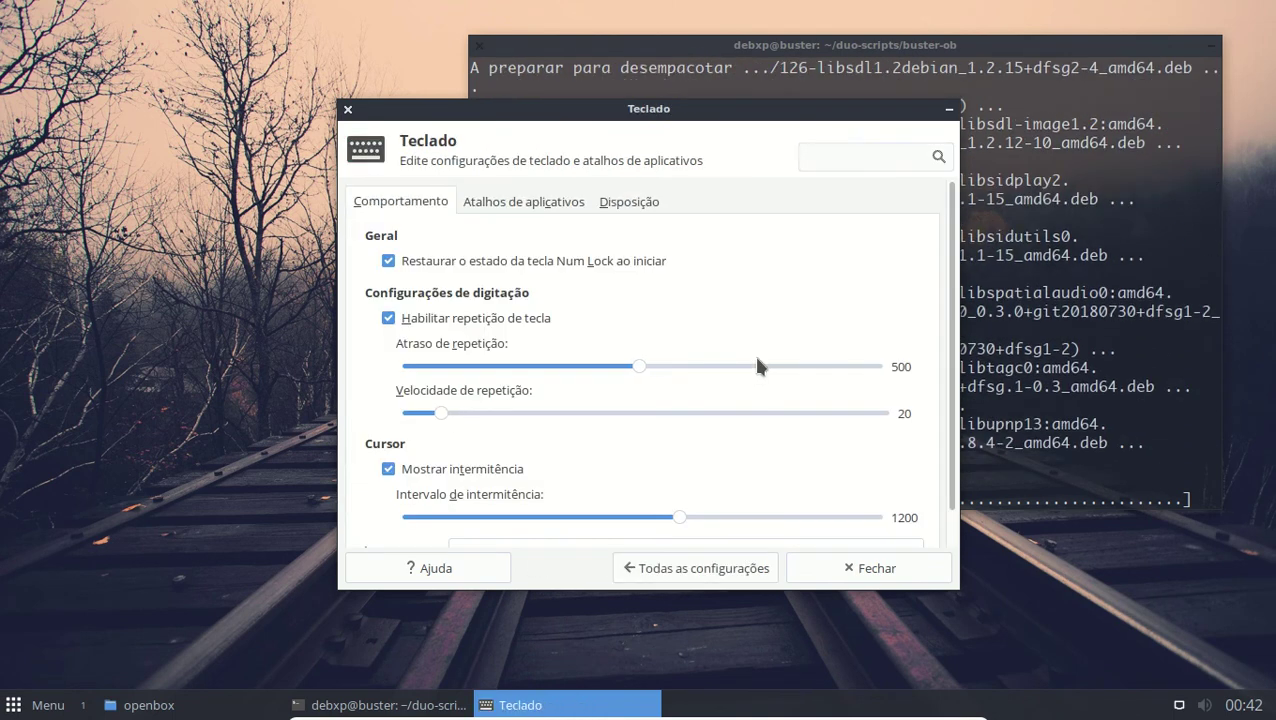
pyautogui.click(511, 203)
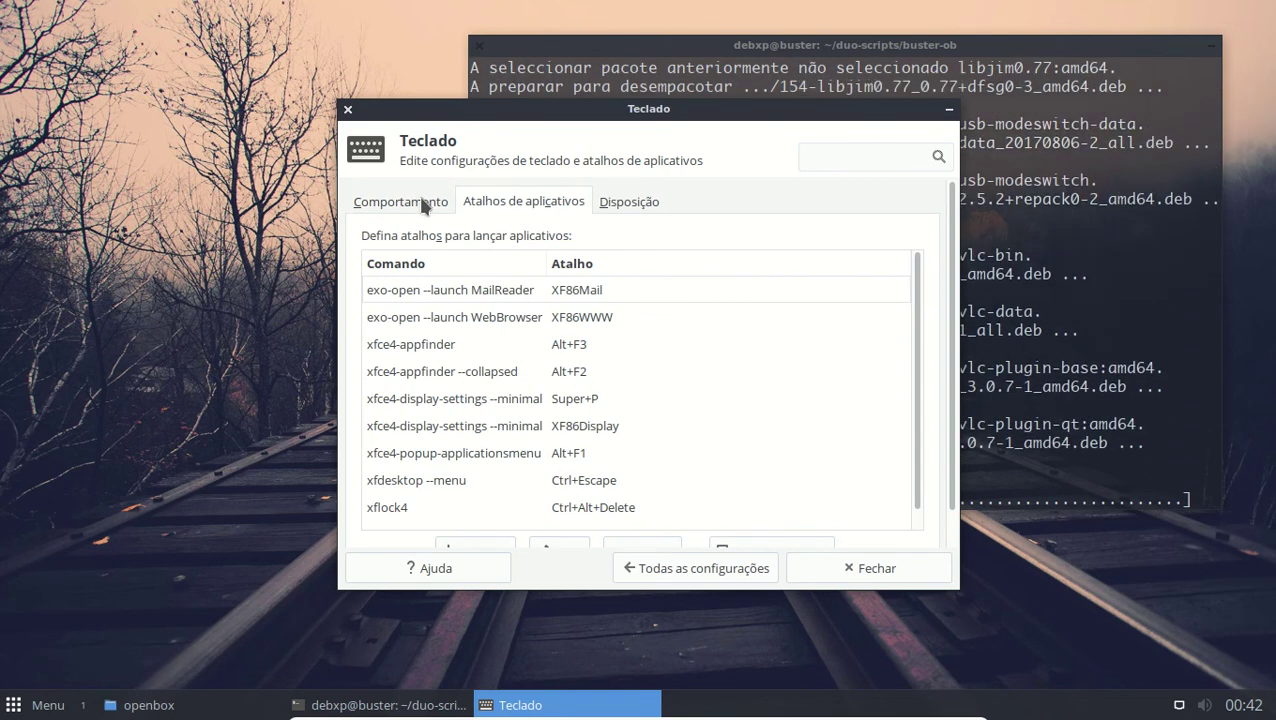
pyautogui.click(385, 203)
pyautogui.click(707, 570)
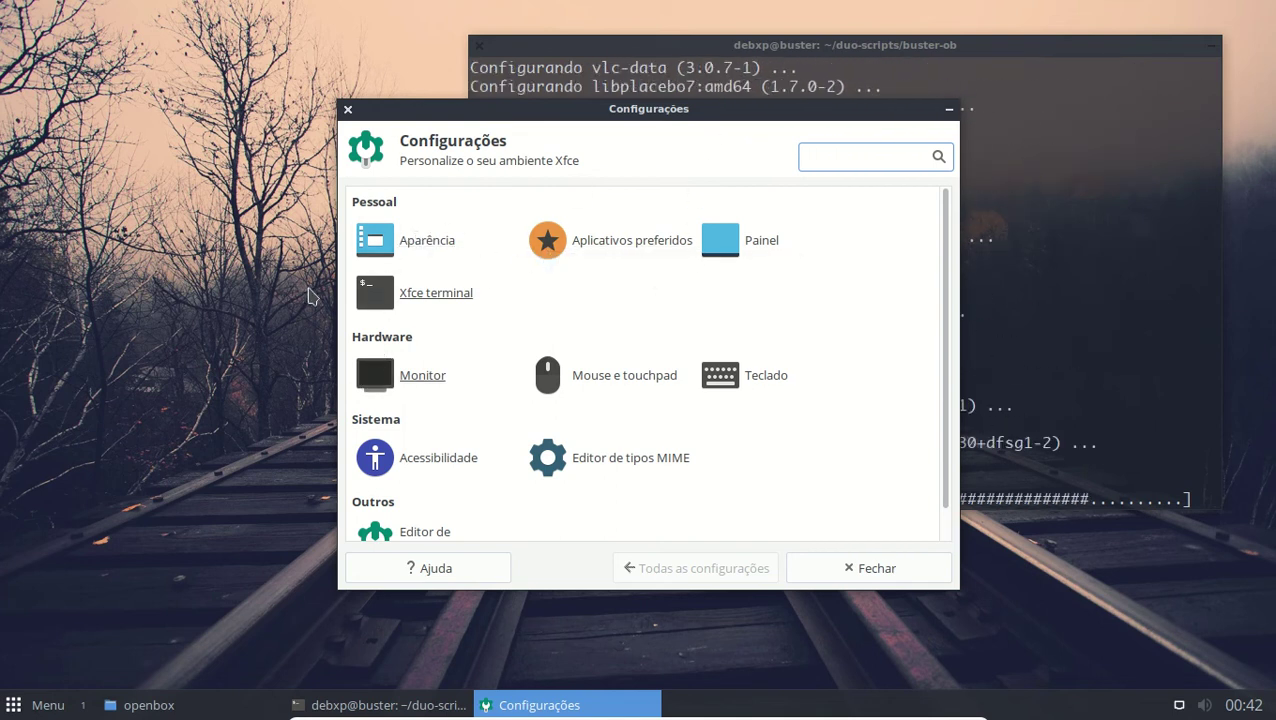
pyautogui.scroll(-1, 792, 384)
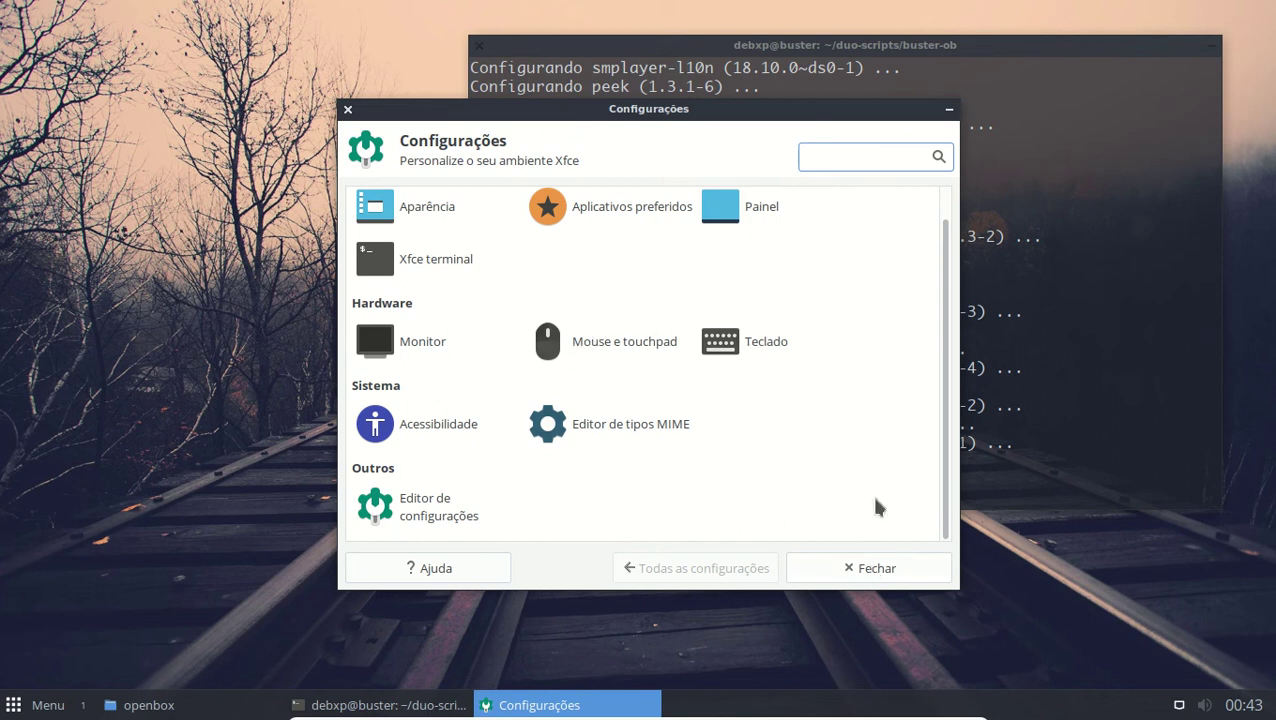
pyautogui.click(888, 571)
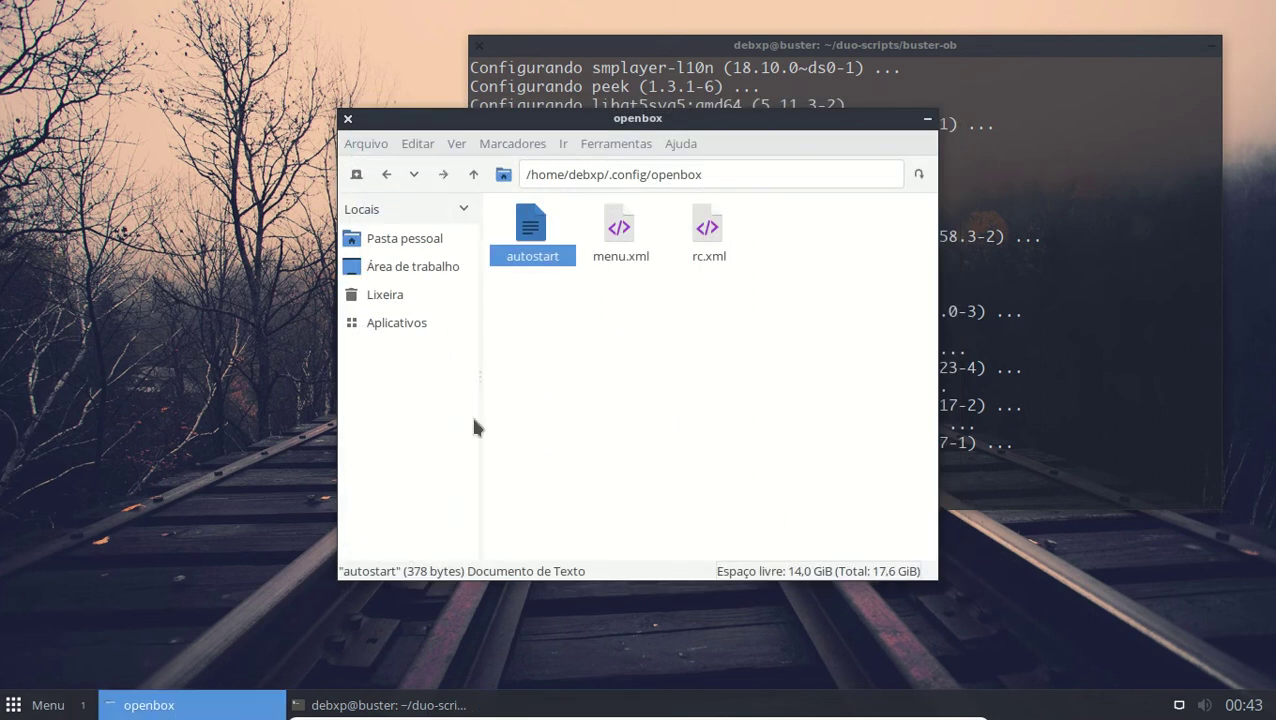
# Step: Check the terminal's installation output, and look through the applications menu's Multimídia category and its matches for "syn"
pyautogui.click(773, 50)
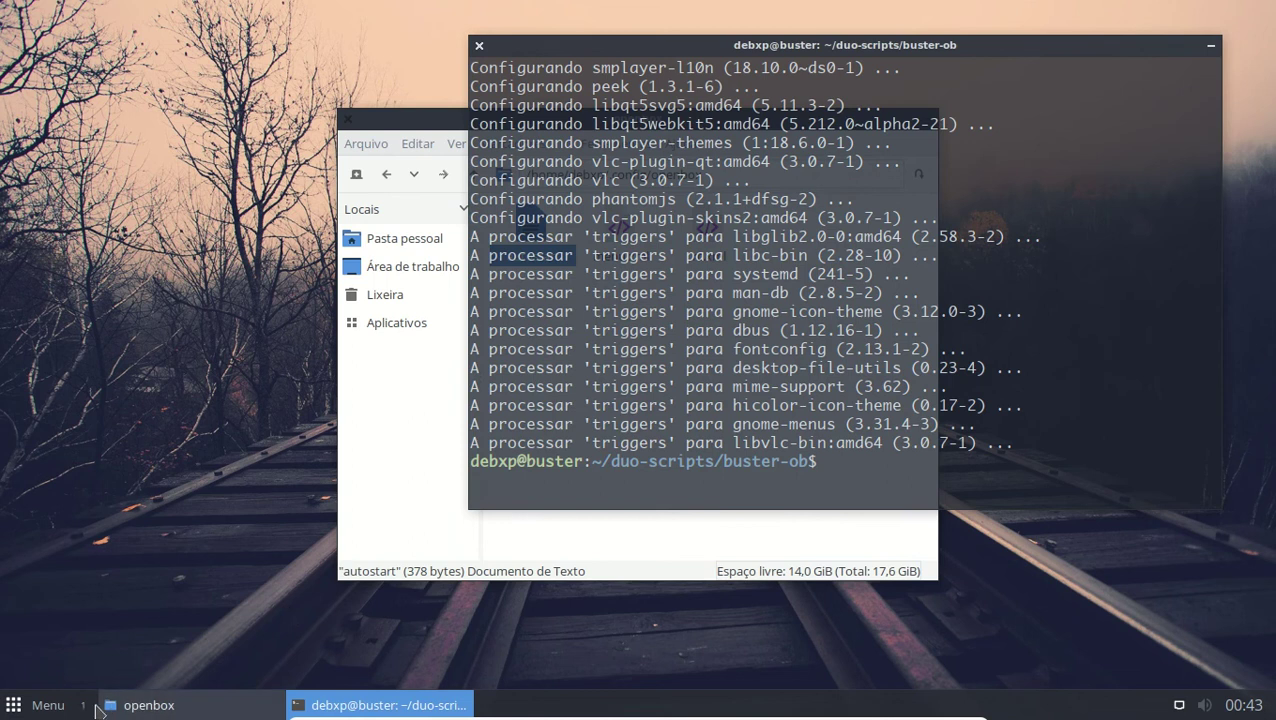
pyautogui.click(55, 703)
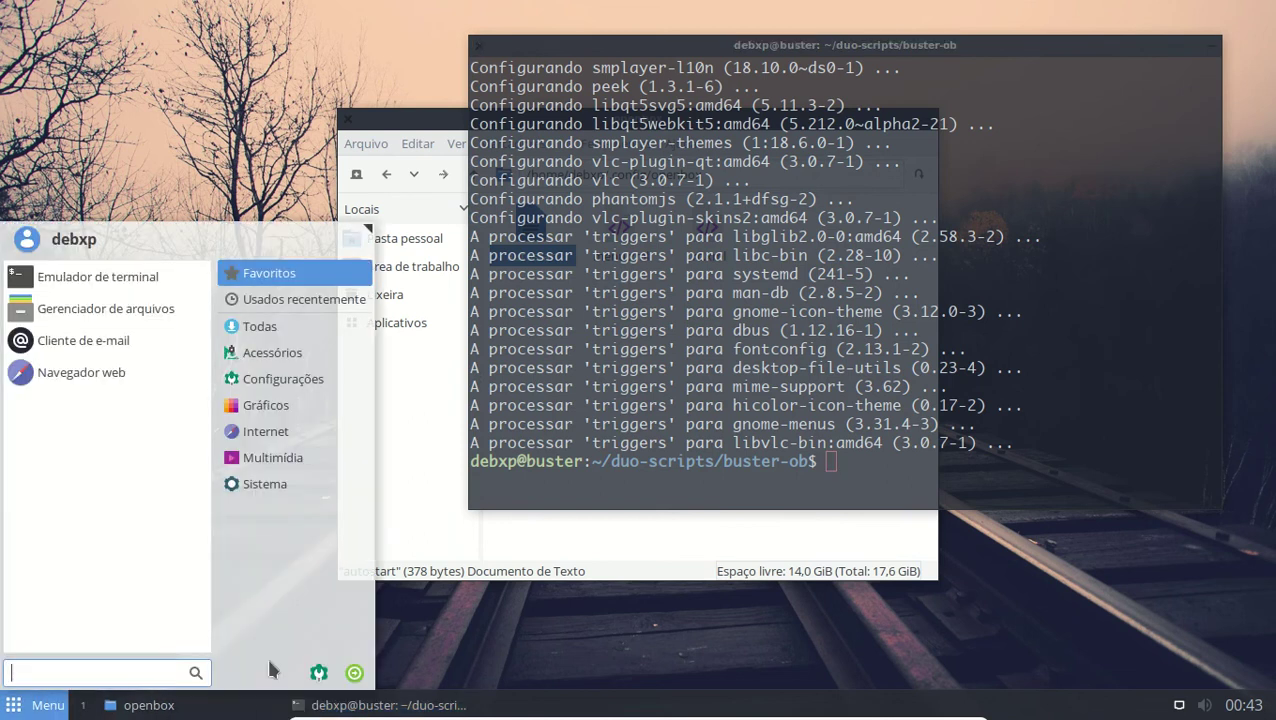
pyautogui.click(258, 460)
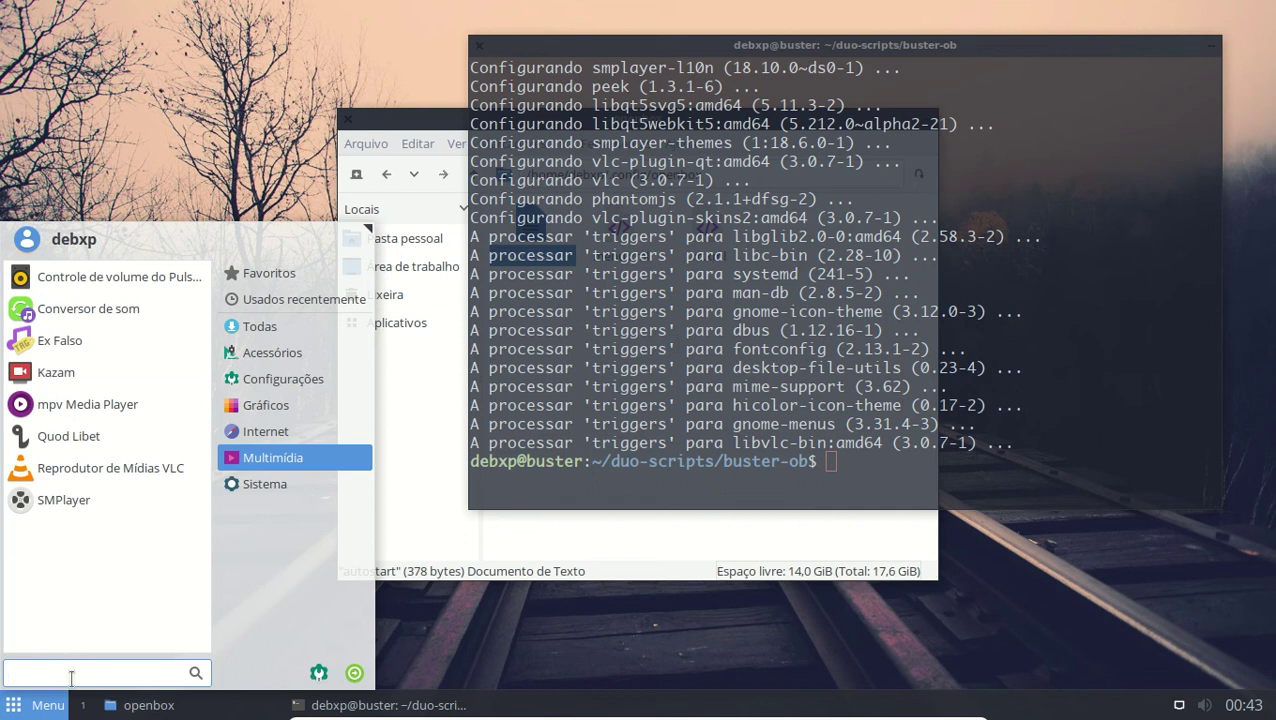
pyautogui.write('syn')
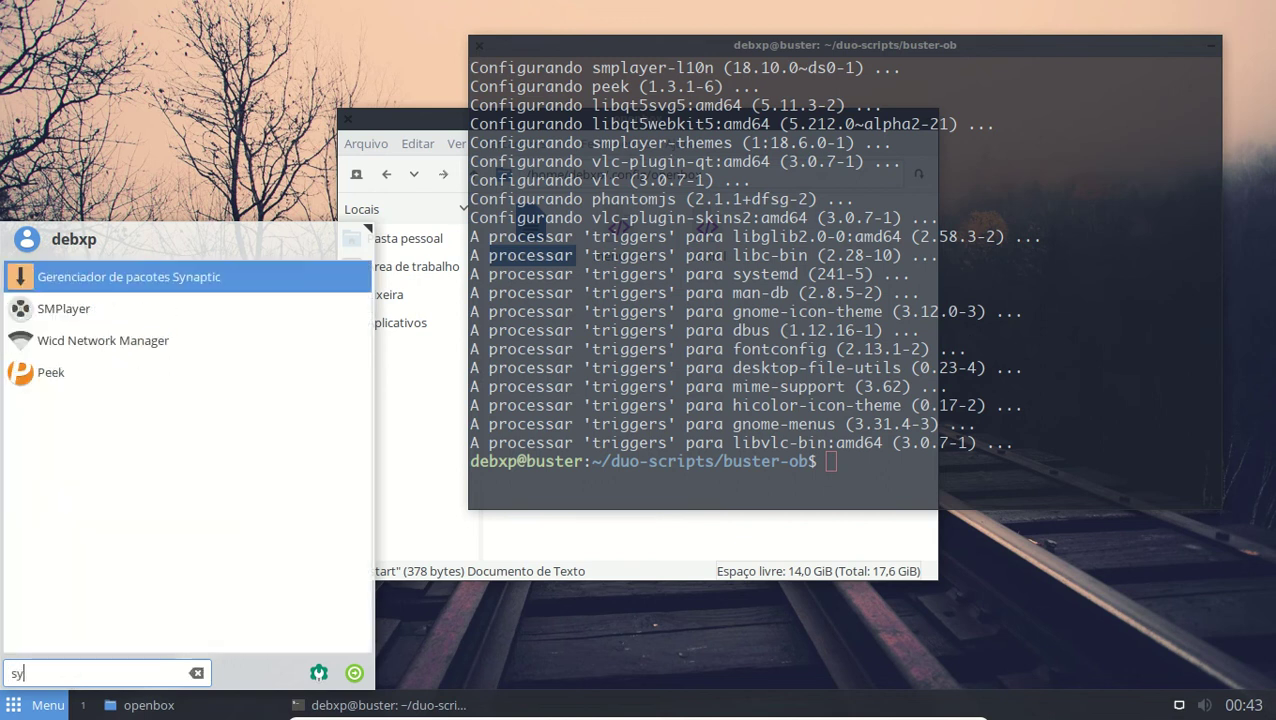
pyautogui.press('BackSpace')
pyautogui.press('BackSpace')
pyautogui.press('BackSpace')
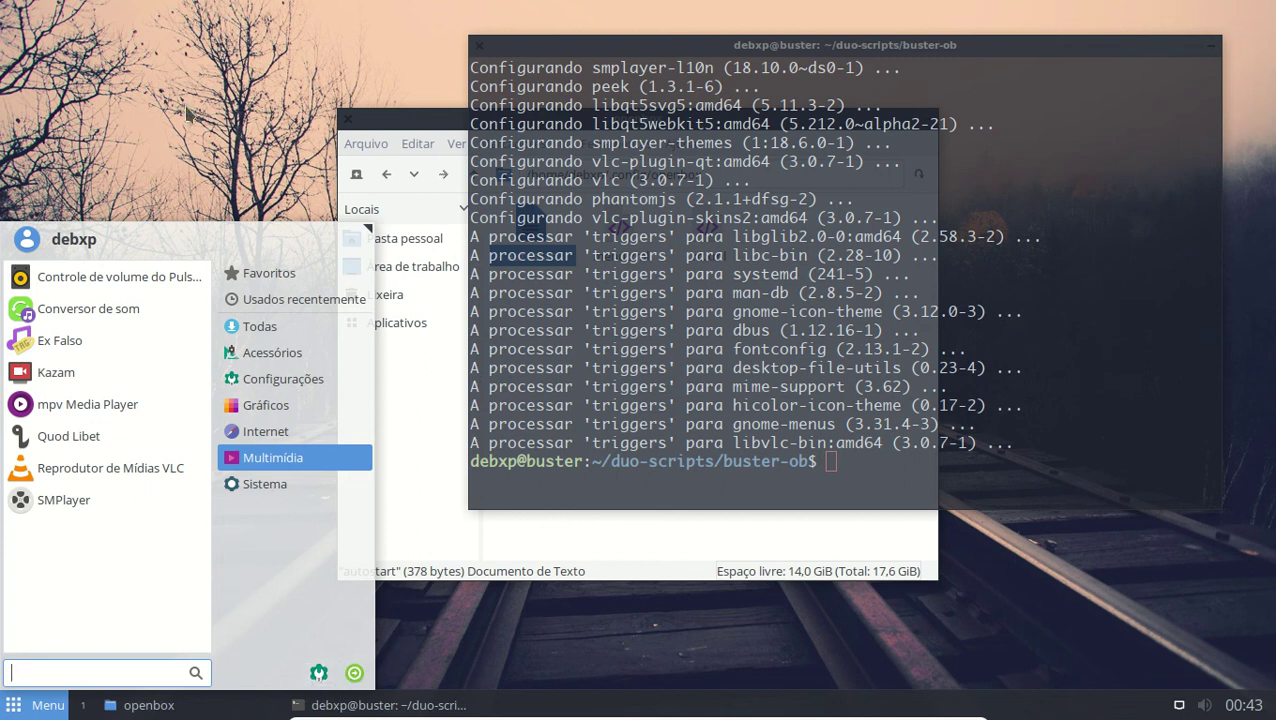
# Step: Close the applications menu and open the Whisker menu's properties
pyautogui.click(30, 706)
pyautogui.rightClick(27, 707)
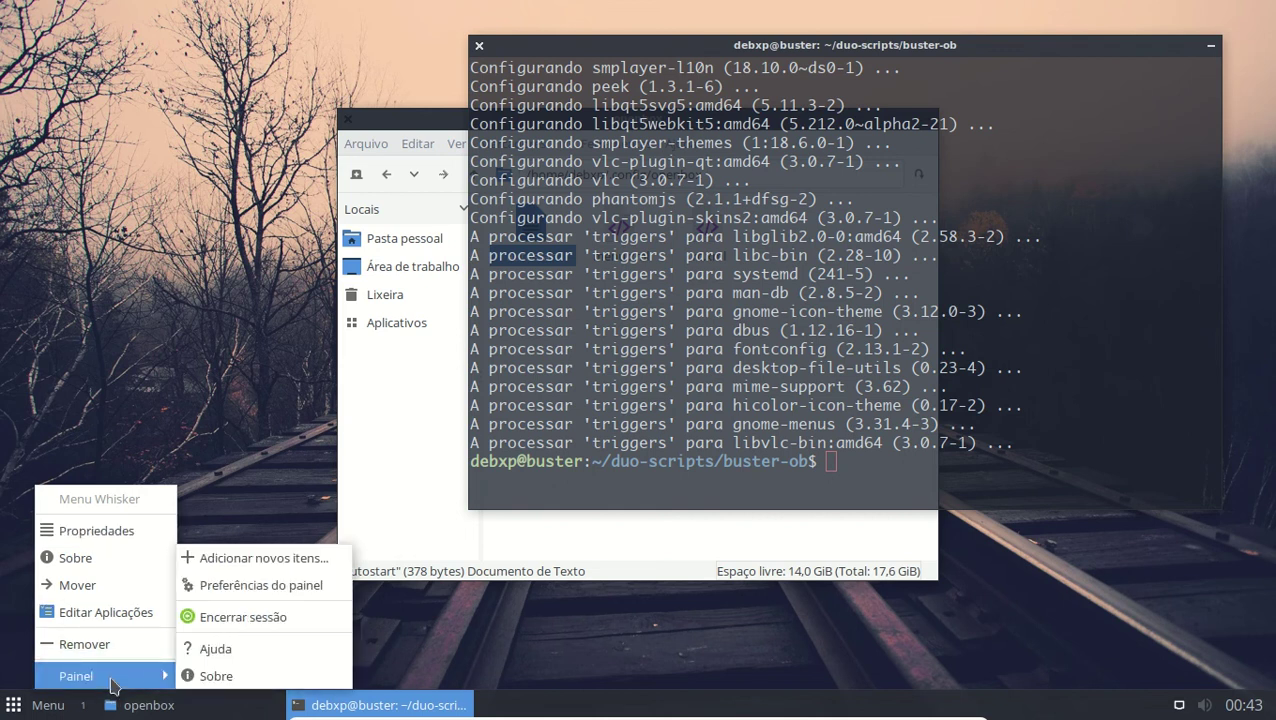
pyautogui.click(122, 540)
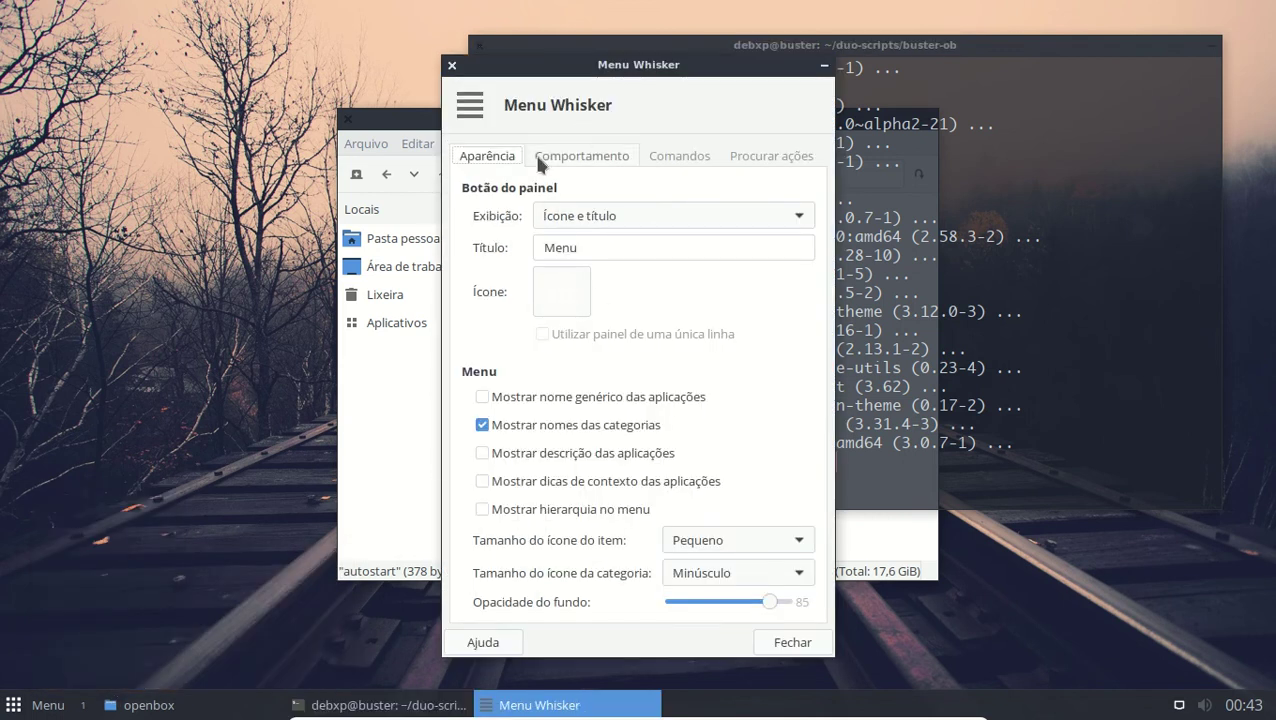
# Step: Review the Whisker menu's command settings, view the session logout options without ending the session, and close the menu properties
pyautogui.click(662, 159)
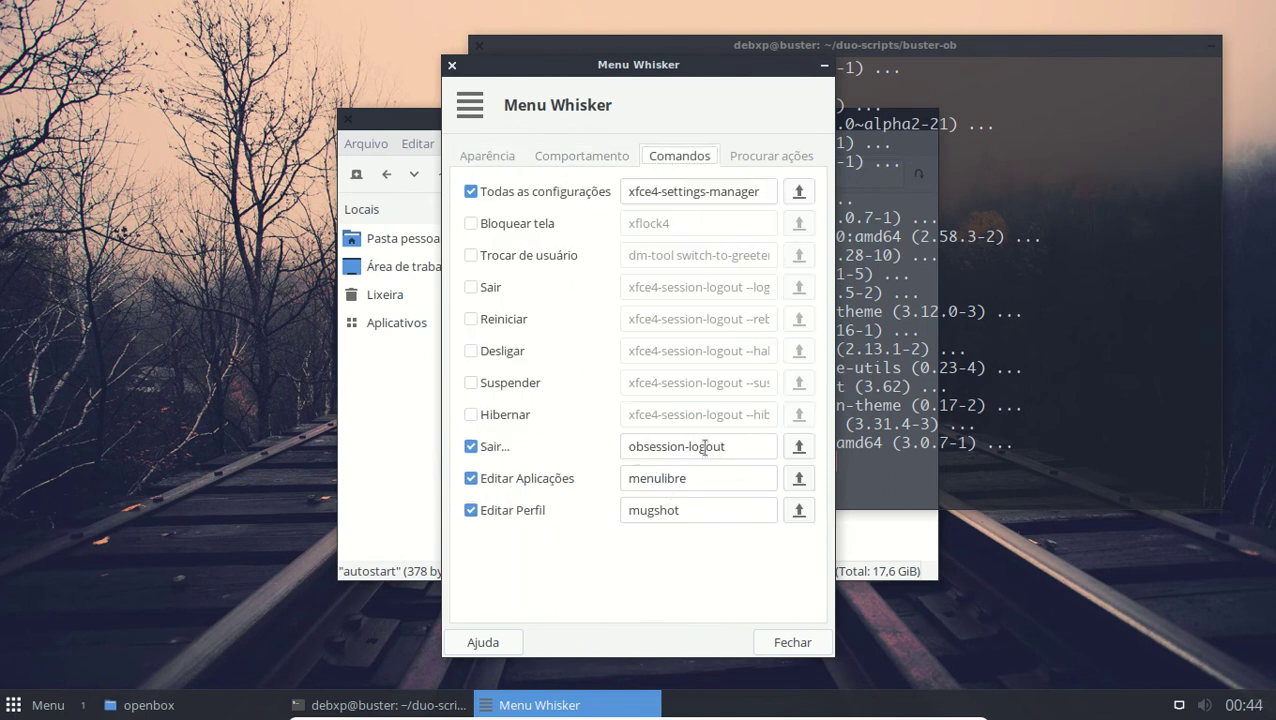
pyautogui.click(20, 710)
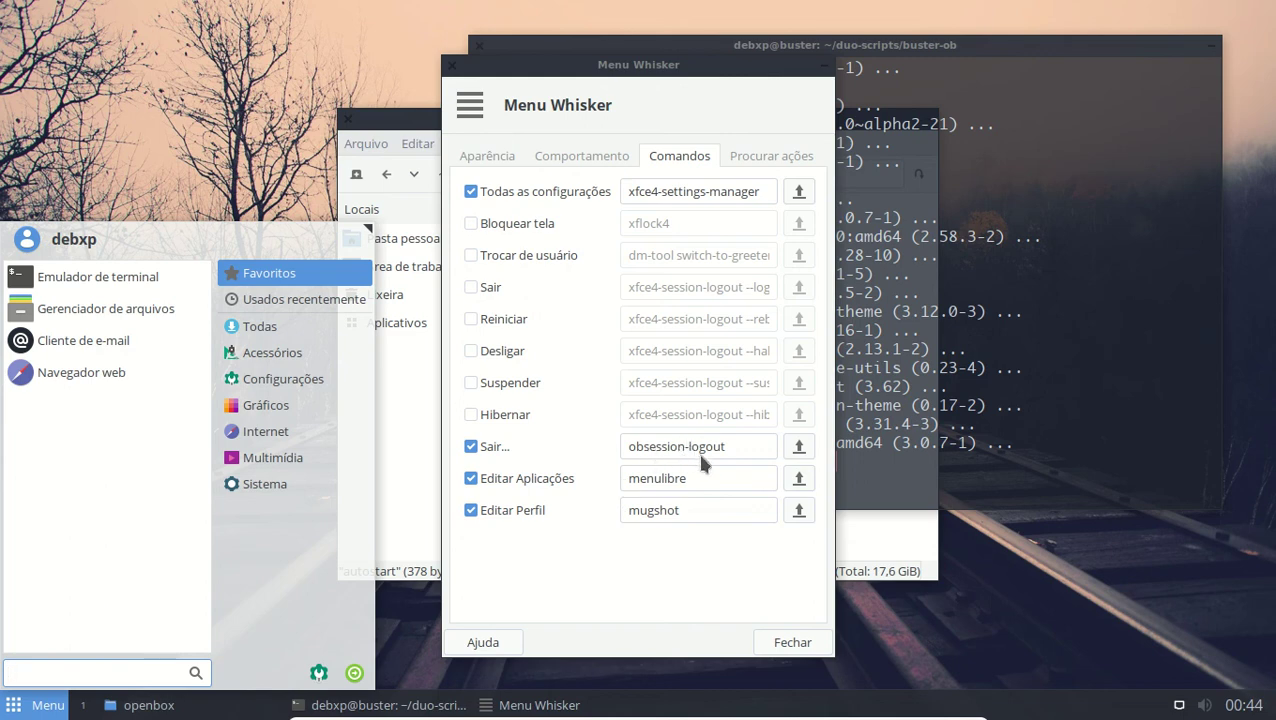
pyautogui.click(354, 672)
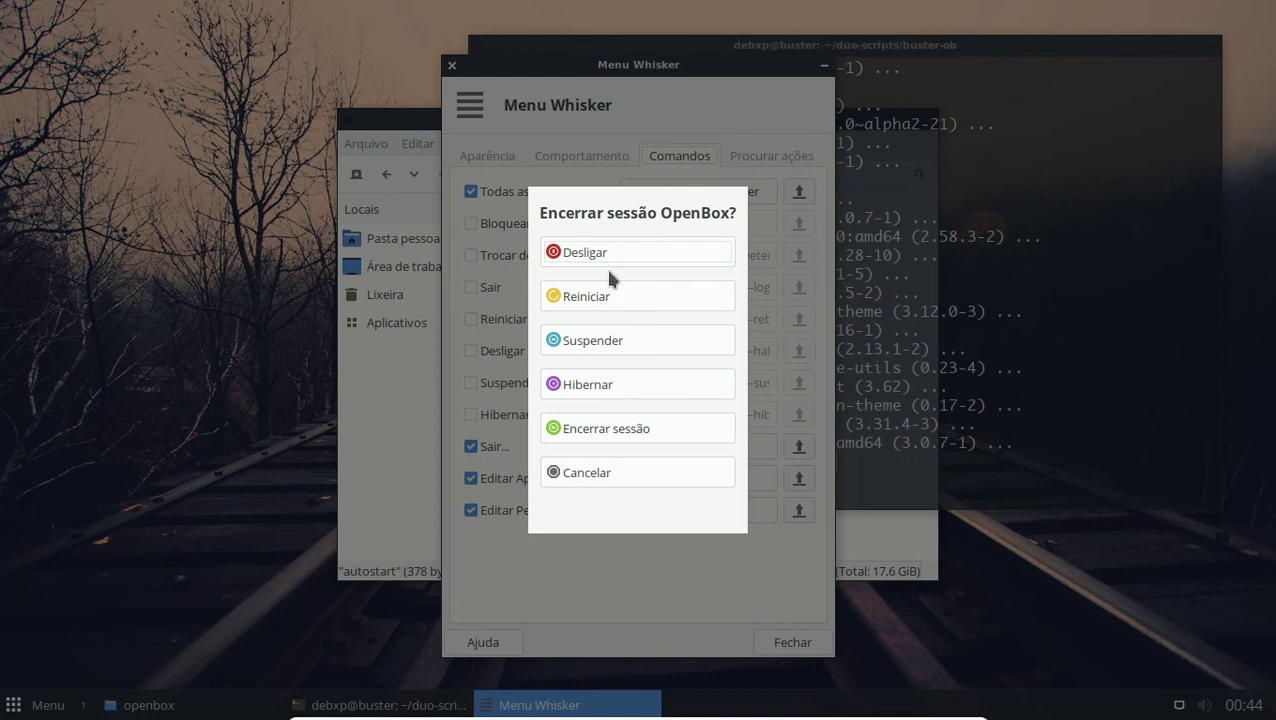
pyautogui.click(580, 476)
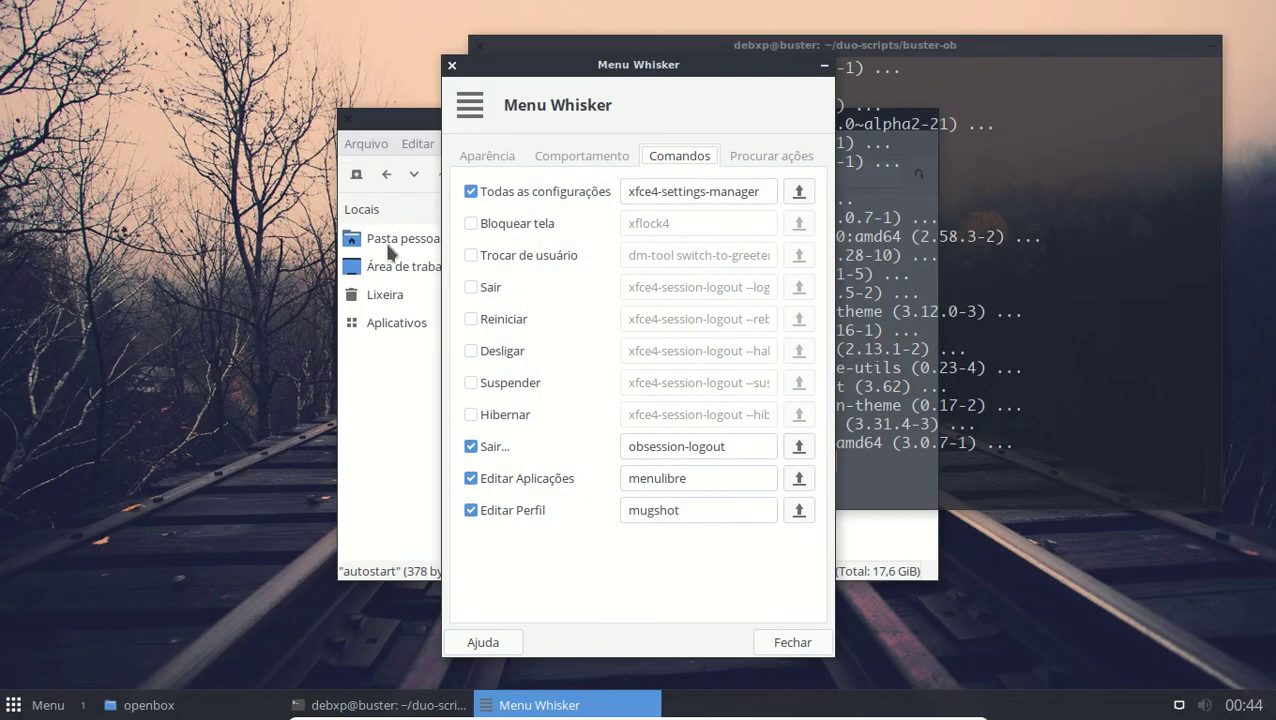
pyautogui.click(36, 708)
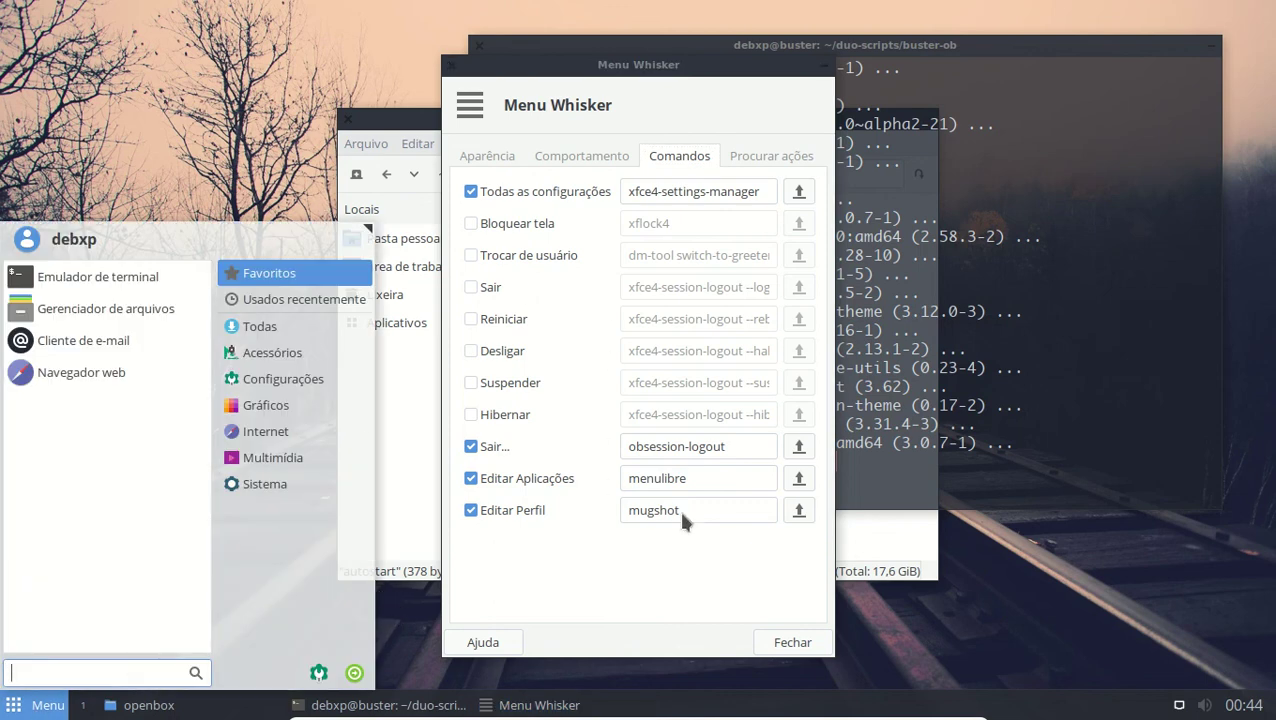
pyautogui.click(777, 645)
pyautogui.click(779, 646)
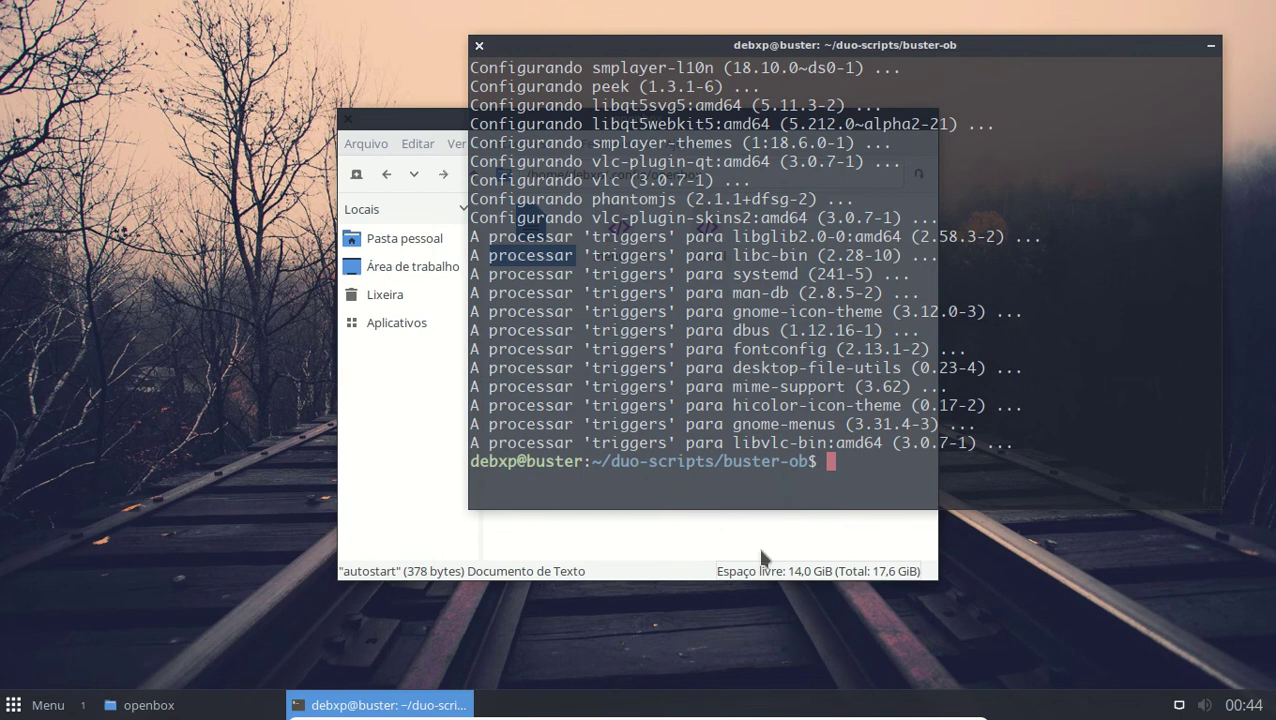
# Step: Move the openbox folder and terminal windows apart and close the terminal
pyautogui.moveTo(421, 120); pyautogui.dragTo(120, 48)
pyautogui.moveTo(770, 50); pyautogui.dragTo(778, 208)
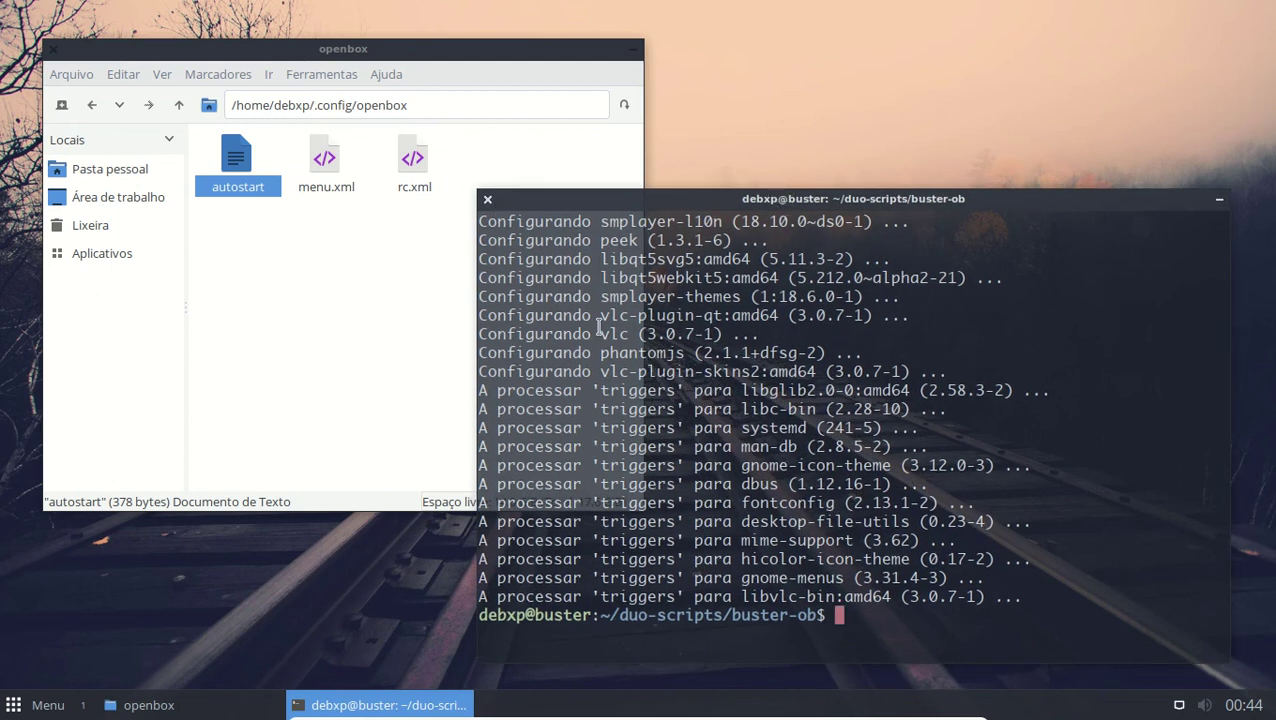
pyautogui.click(488, 199)
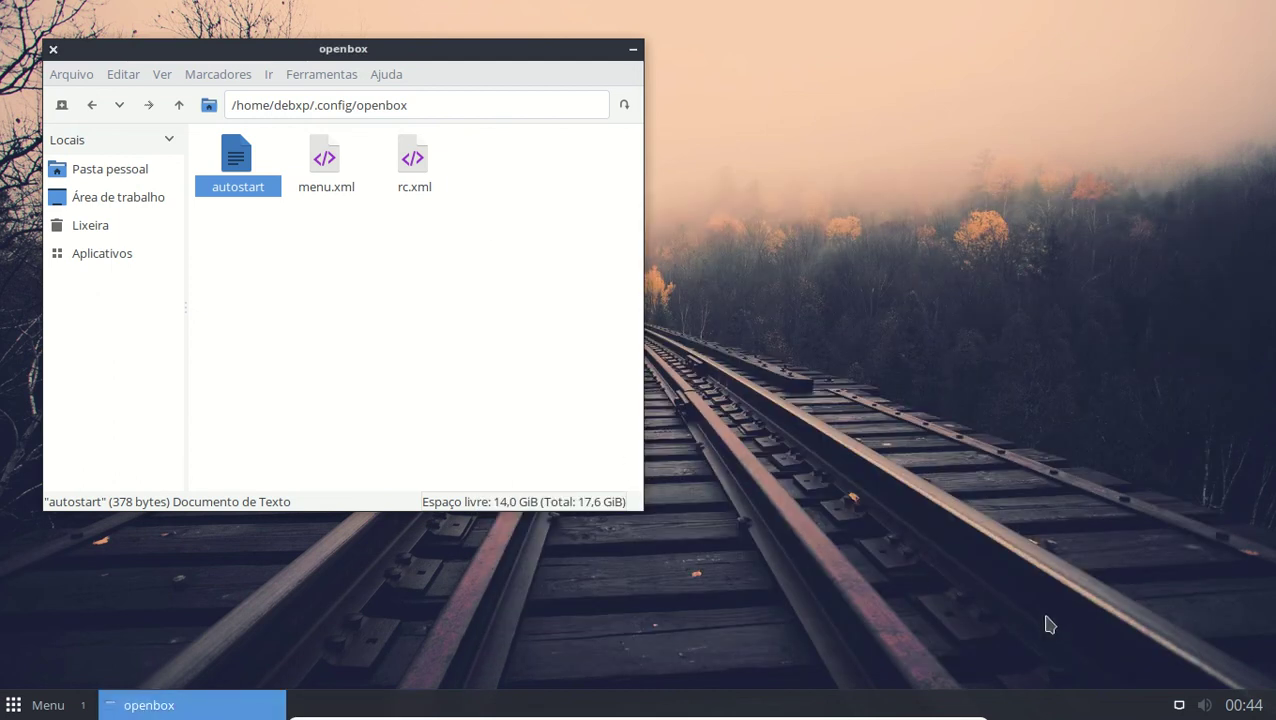
# Step: Unmute the audio output and raise its volume to about half
pyautogui.click(1204, 703)
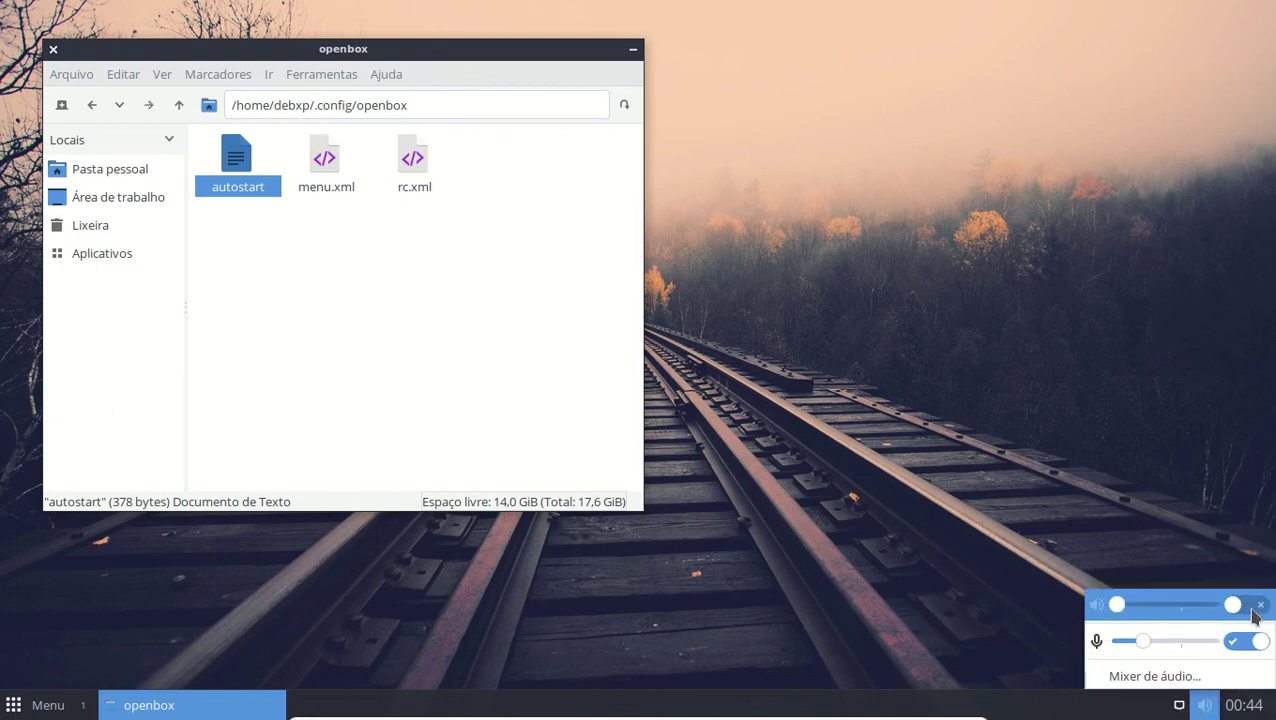
pyautogui.click(1254, 610)
pyautogui.moveTo(1117, 606); pyautogui.dragTo(1165, 612)
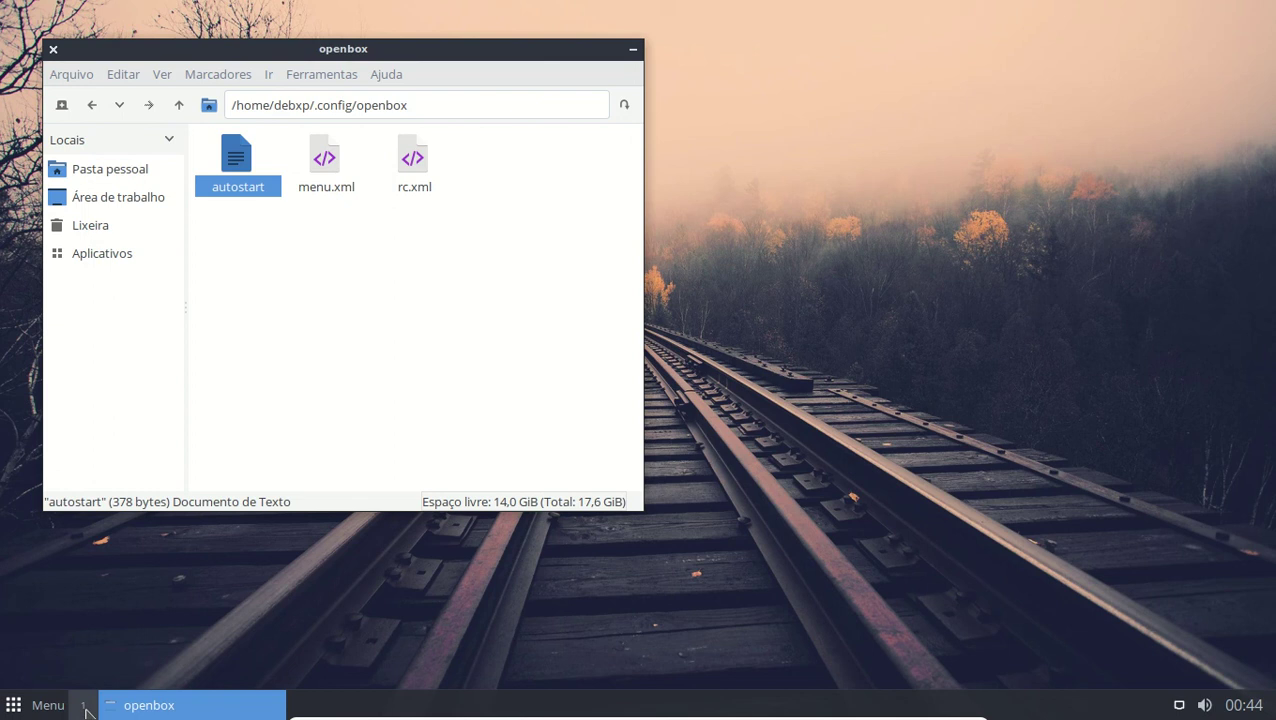
# Step: Cycle through the virtual desktops with the panel's desktop indicator and return to desktop 1
pyautogui.click(83, 706)
pyautogui.click(83, 706)
pyautogui.click(83, 706)
pyautogui.click(83, 706)
pyautogui.click(83, 706)
pyautogui.click(83, 706)
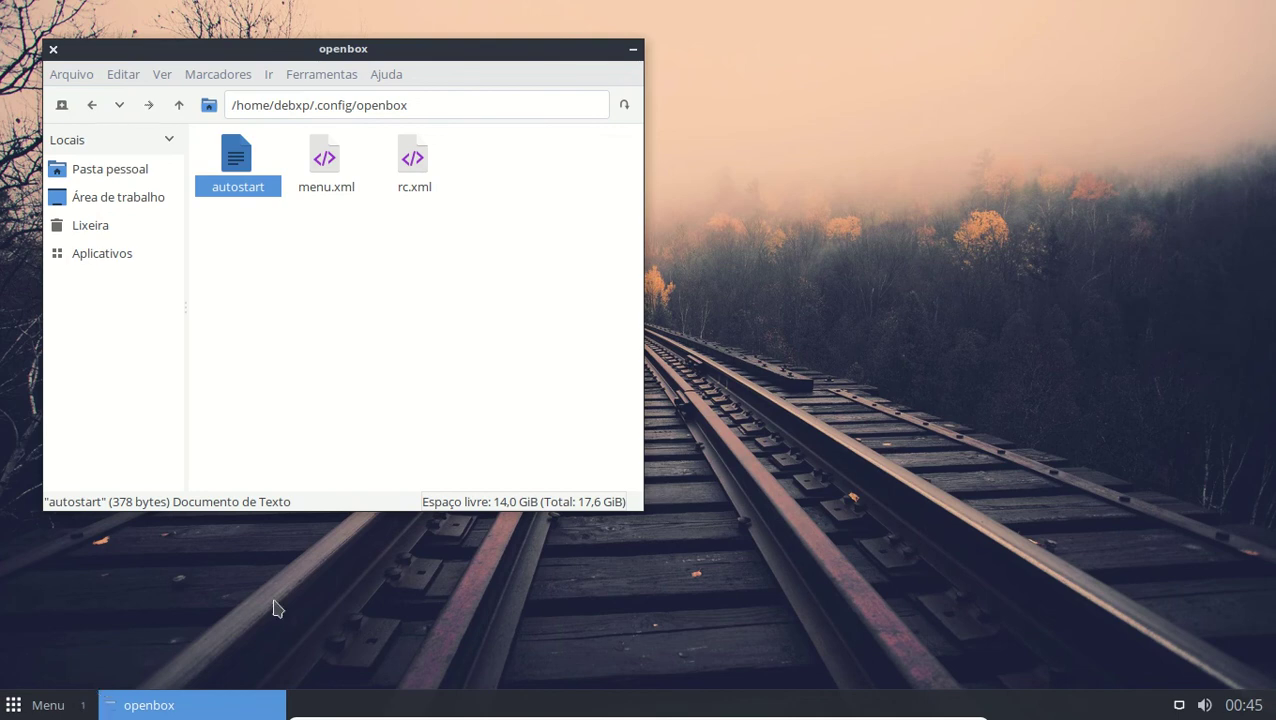
# Step: Switch back and forth through the virtual desktops from the desktop background, ending on desktop 1
pyautogui.scroll(-5, 893, 418)
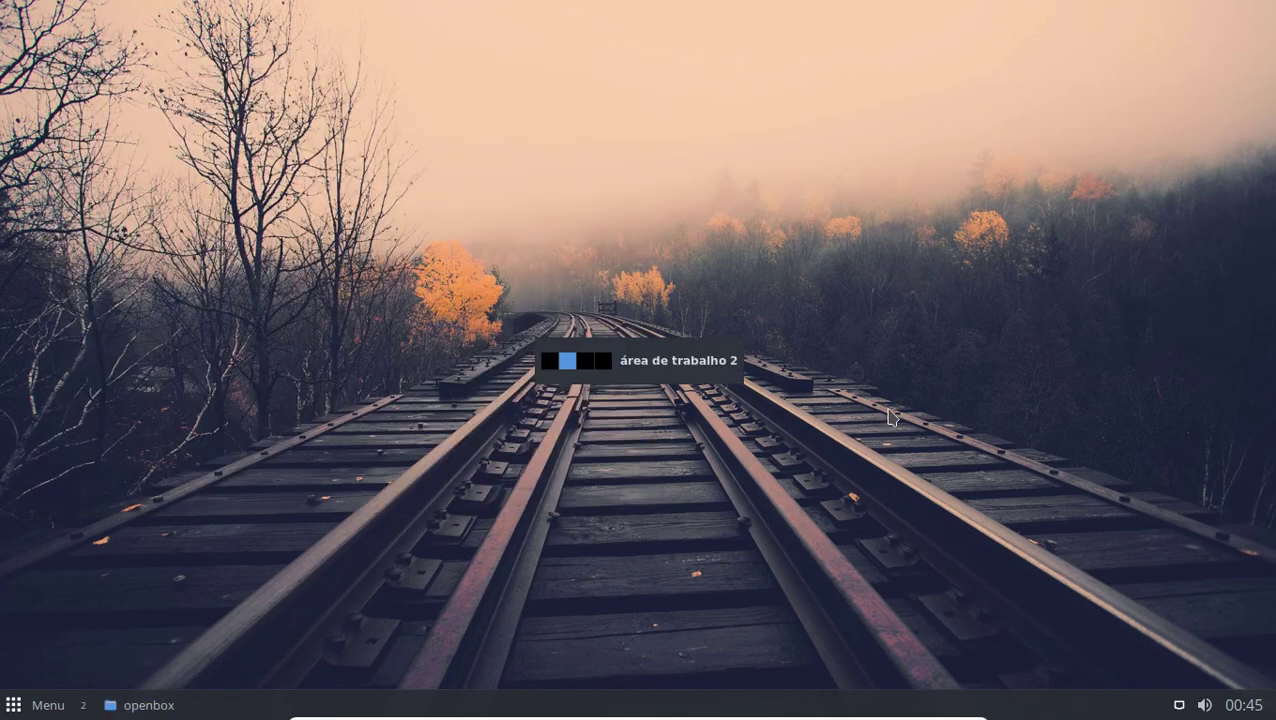
pyautogui.scroll(2, 893, 418)
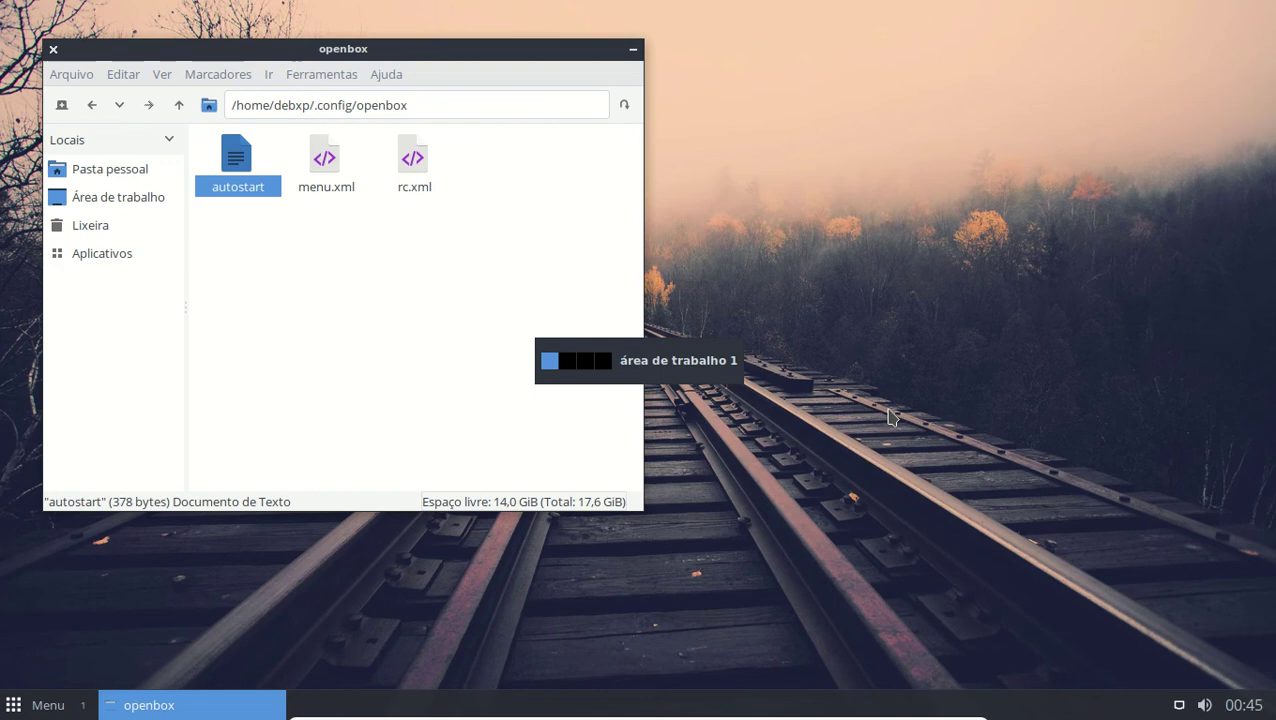
pyautogui.scroll(-1, 893, 418)
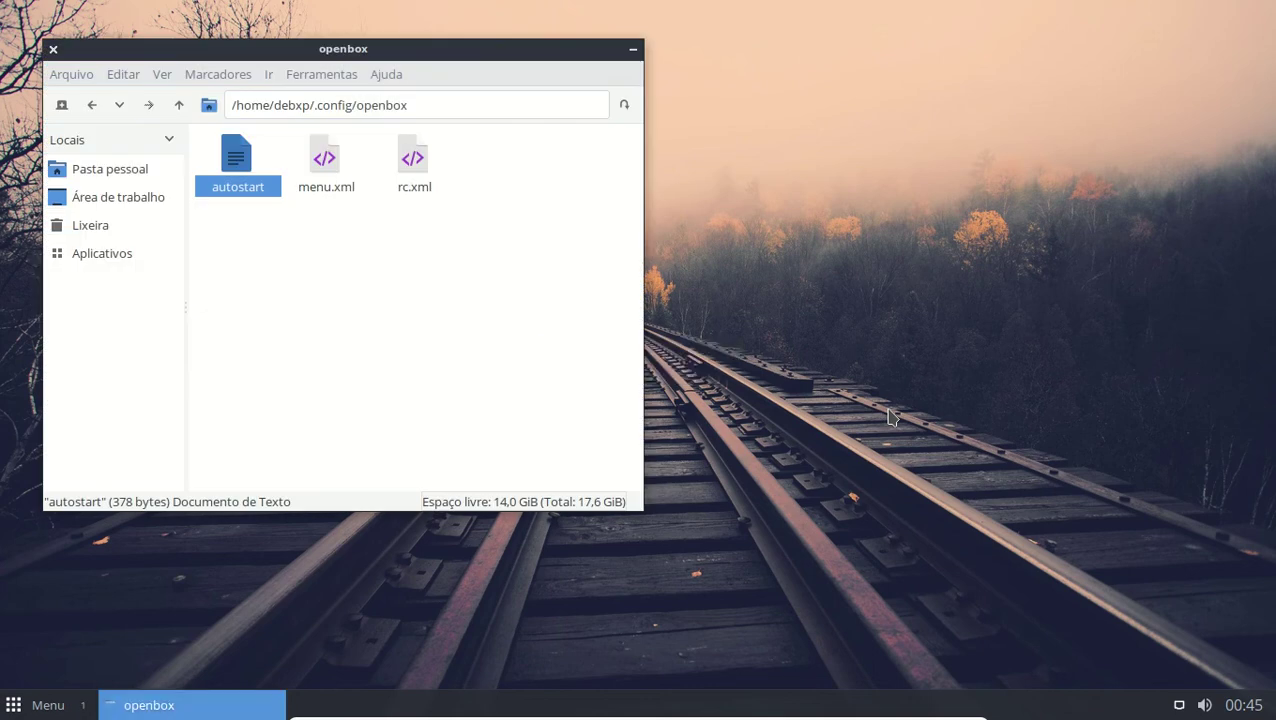
pyautogui.scroll(-3, 893, 418)
pyautogui.scroll(1, 893, 418)
pyautogui.scroll(2, 893, 418)
pyautogui.scroll(-3, 893, 418)
pyautogui.scroll(3, 893, 418)
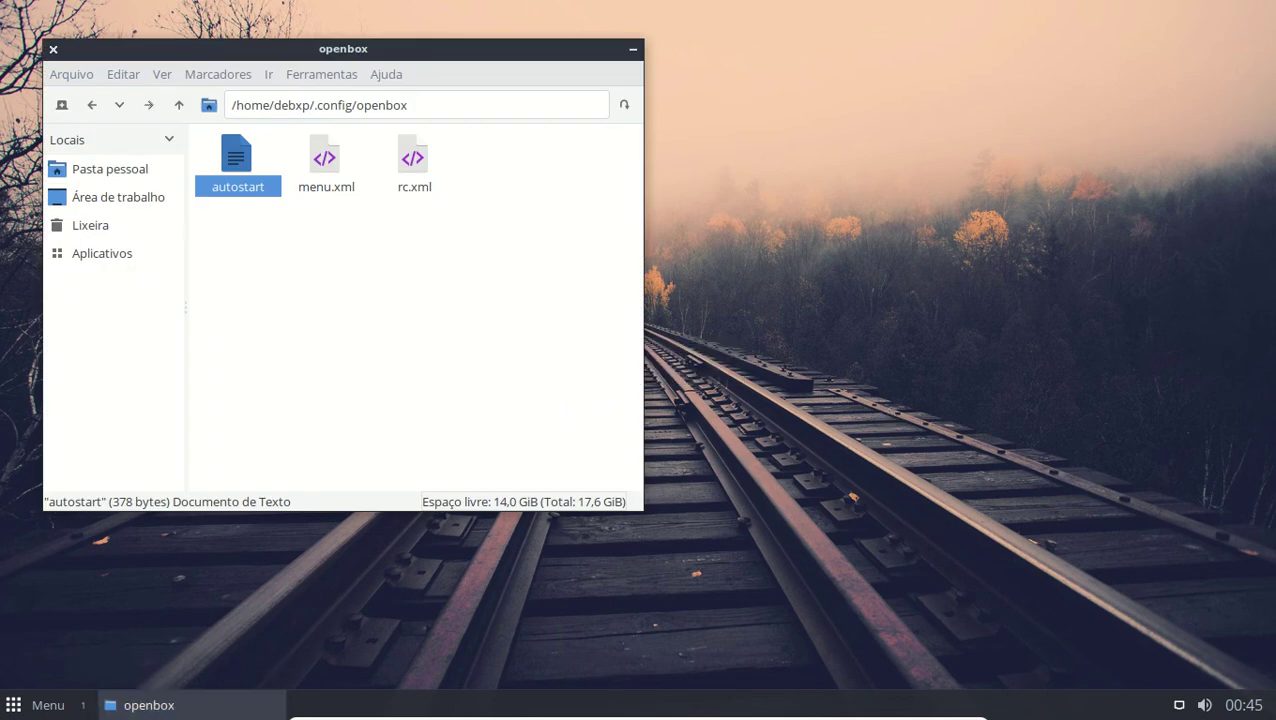
pyautogui.scroll(-3, 280, 605)
pyautogui.scroll(1, 828, 405)
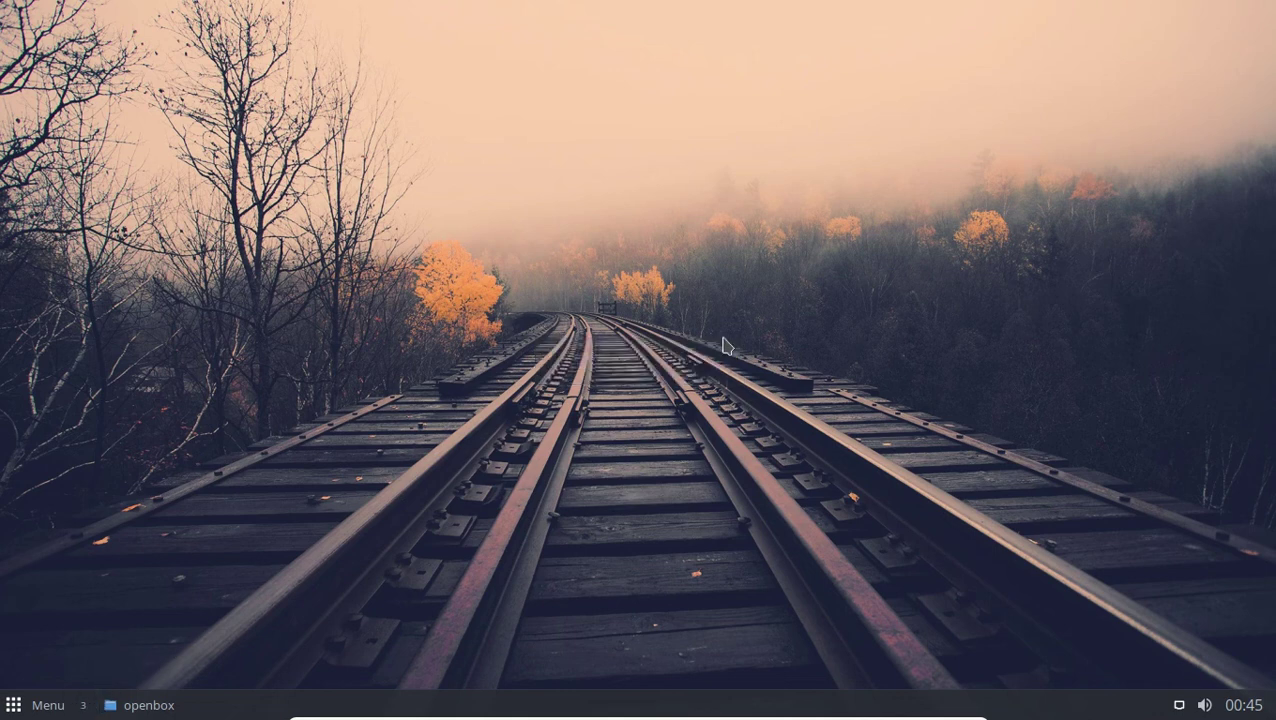
pyautogui.scroll(1, 727, 356)
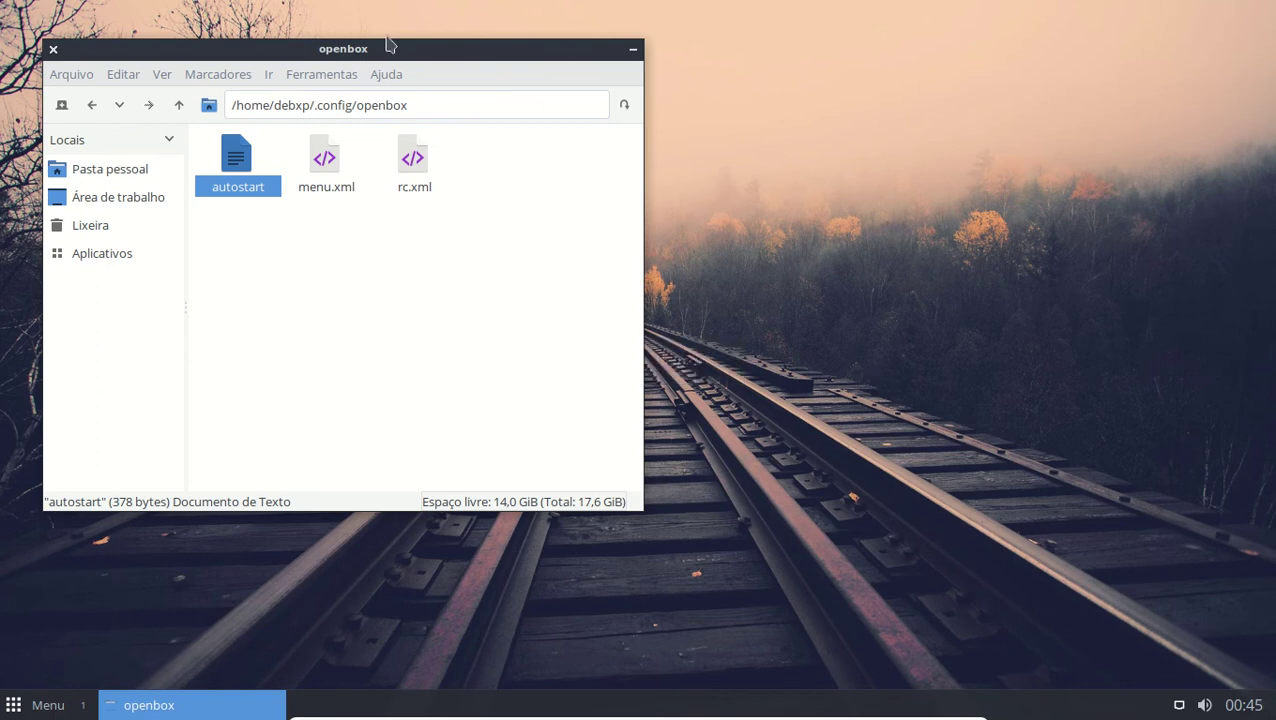
# Step: Close the openbox folder window and launch a new terminal from the desktop
pyautogui.moveTo(366, 48); pyautogui.dragTo(666, 105)
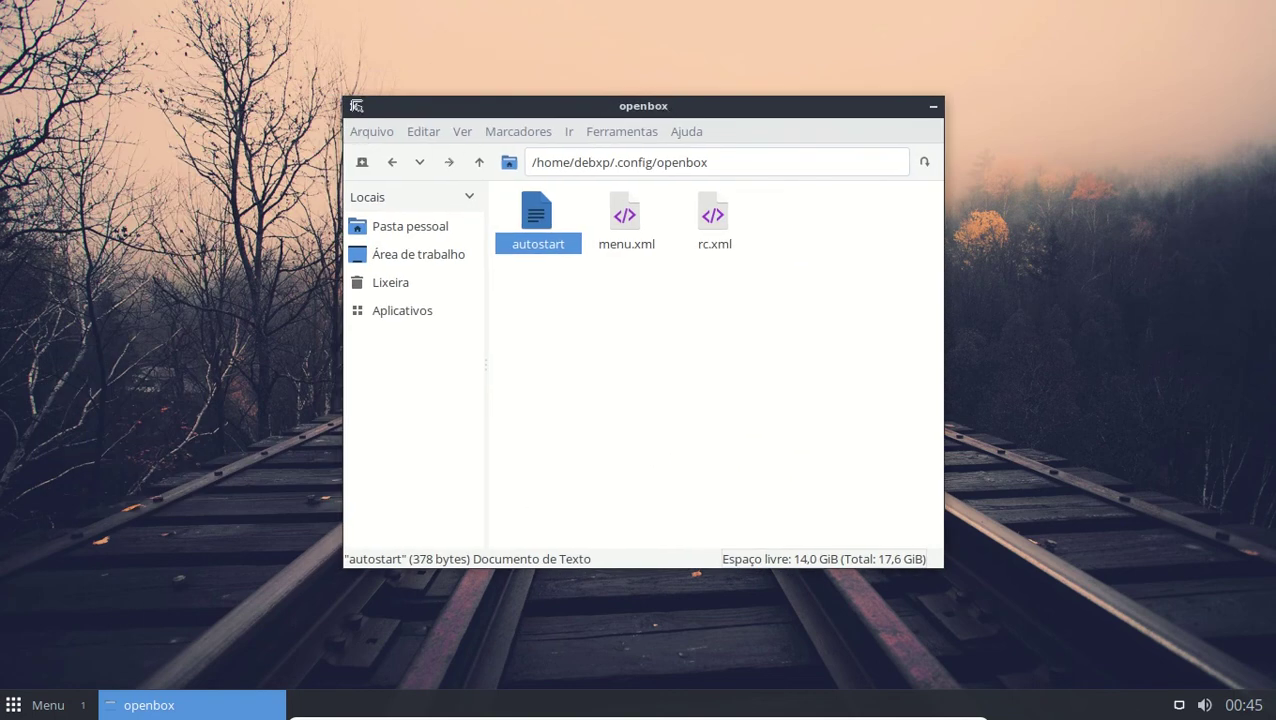
pyautogui.click(354, 107)
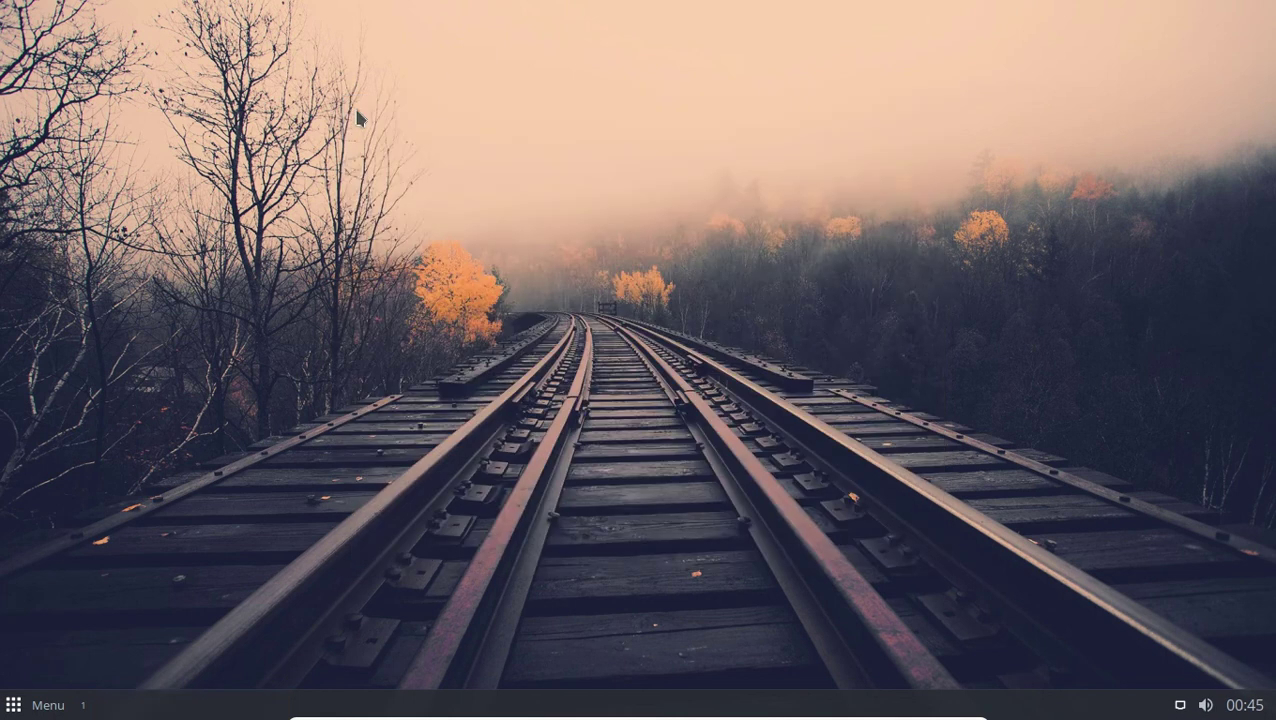
pyautogui.rightClick(337, 226)
pyautogui.click(385, 253)
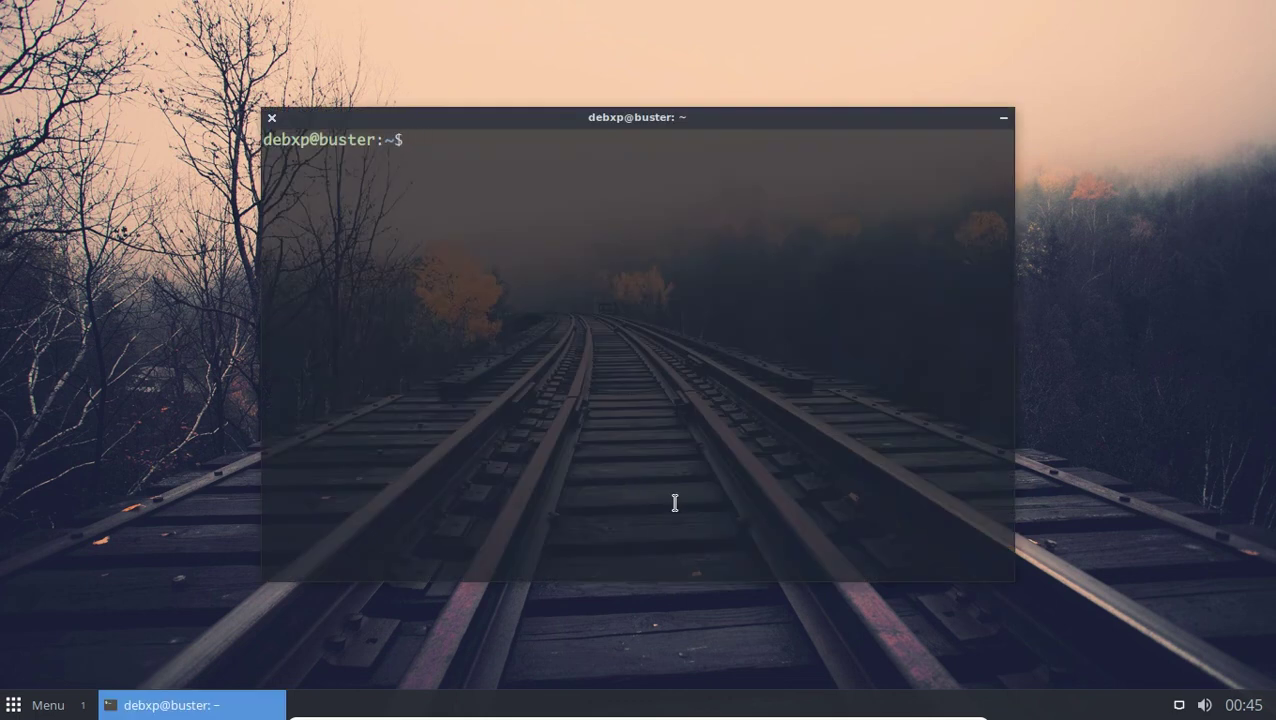
# Step: Run htop to check the system's processes and memory usage, and quit it
pyautogui.write('htop')
pyautogui.press('Return')
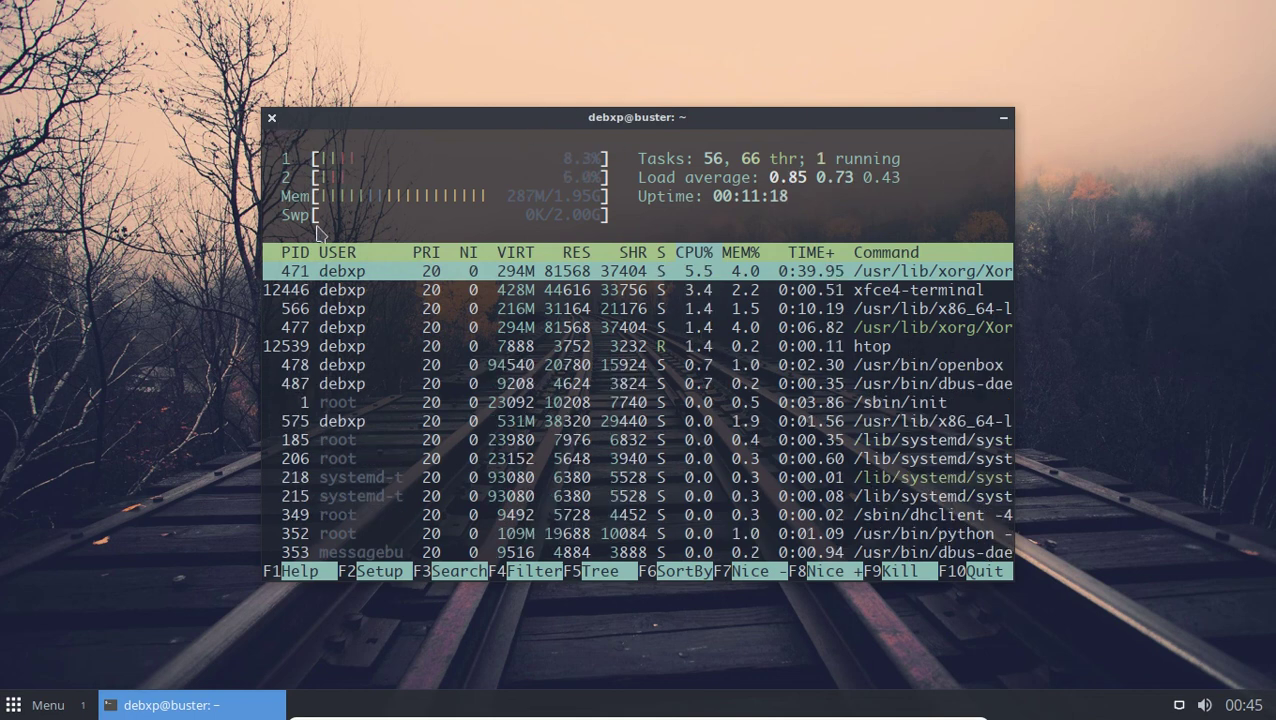
pyautogui.press('q')
pyautogui.rightClick(461, 282)
pyautogui.click(448, 220)
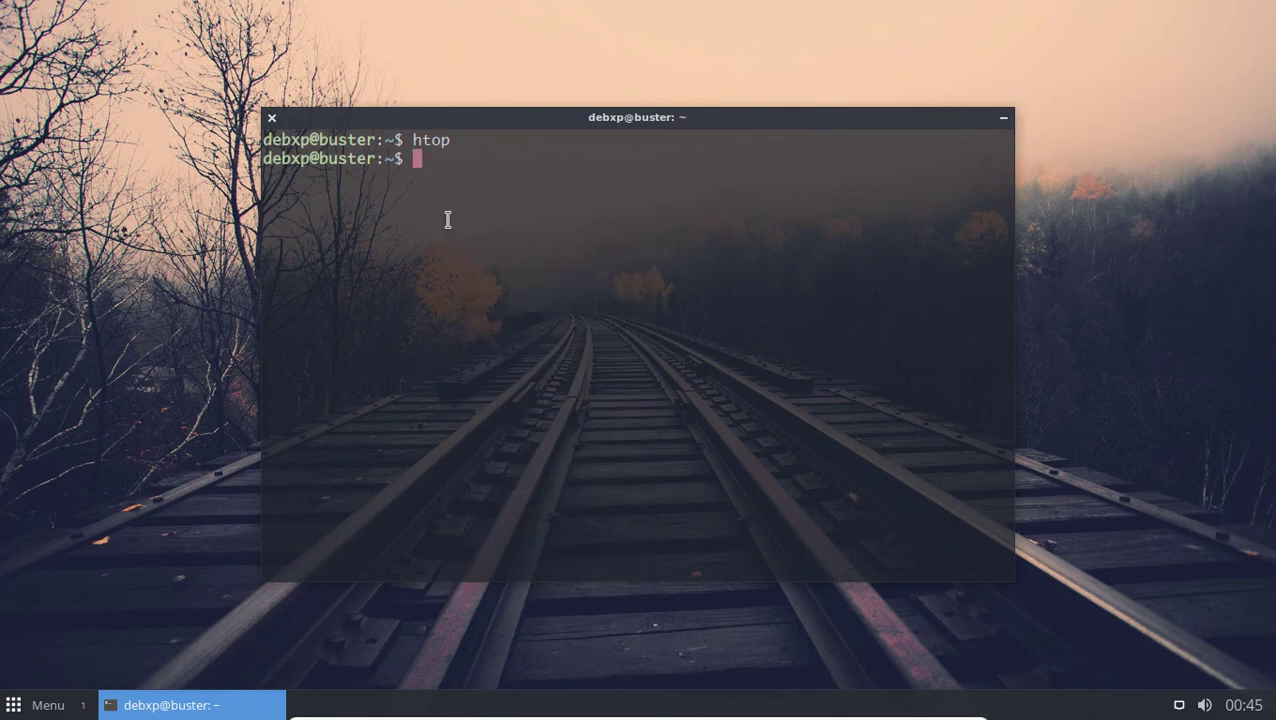
# Step: Run neofetch to review the system information and close the terminal
pyautogui.write('neofetch')
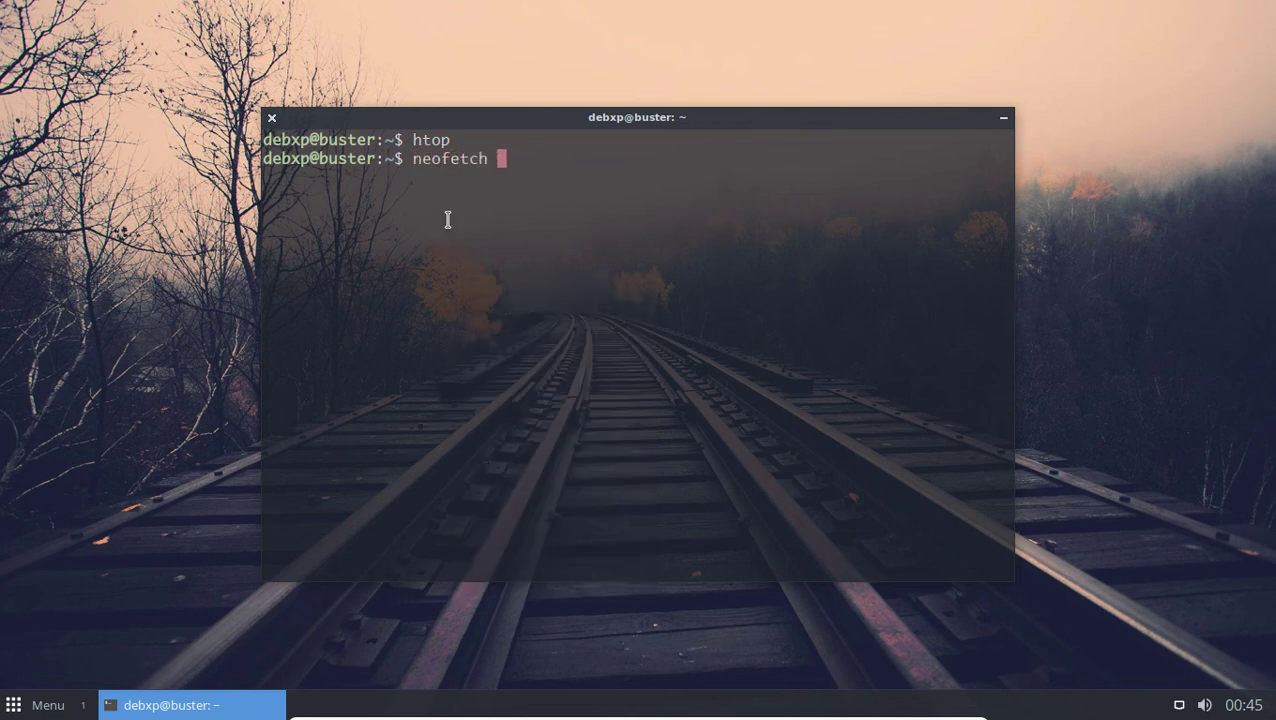
pyautogui.press('Return')
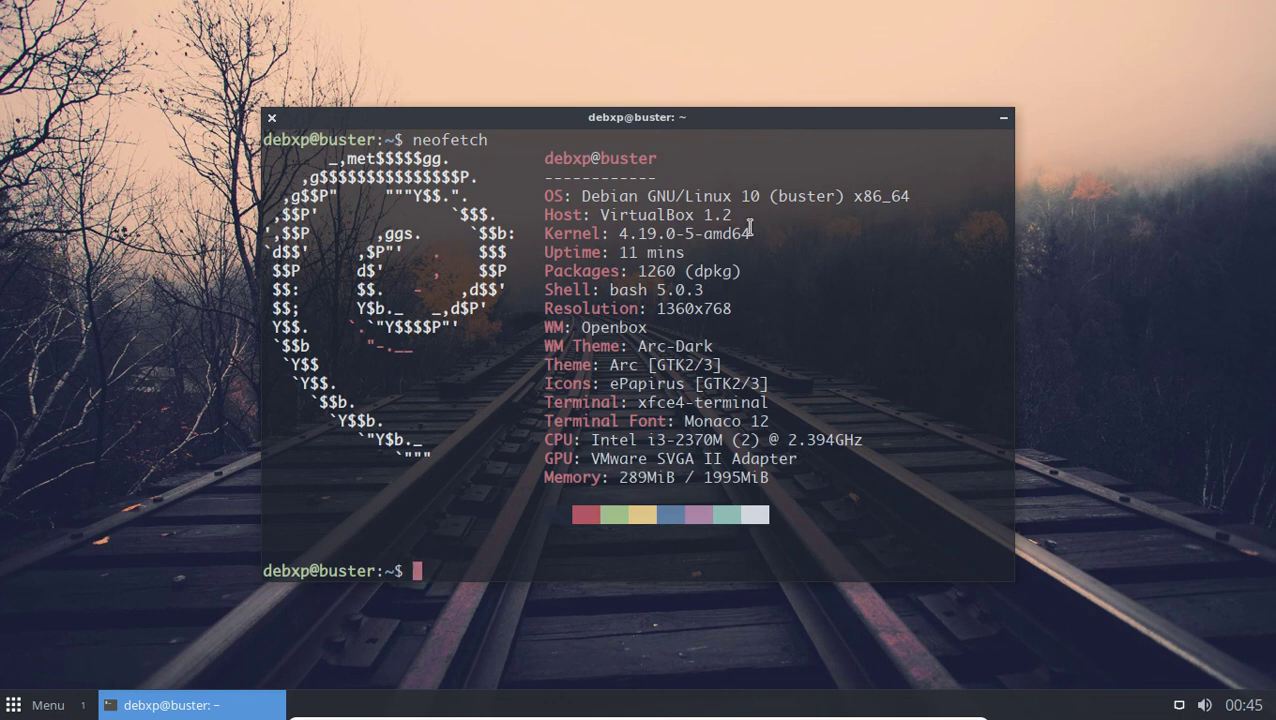
pyautogui.moveTo(735, 118); pyautogui.dragTo(698, 85)
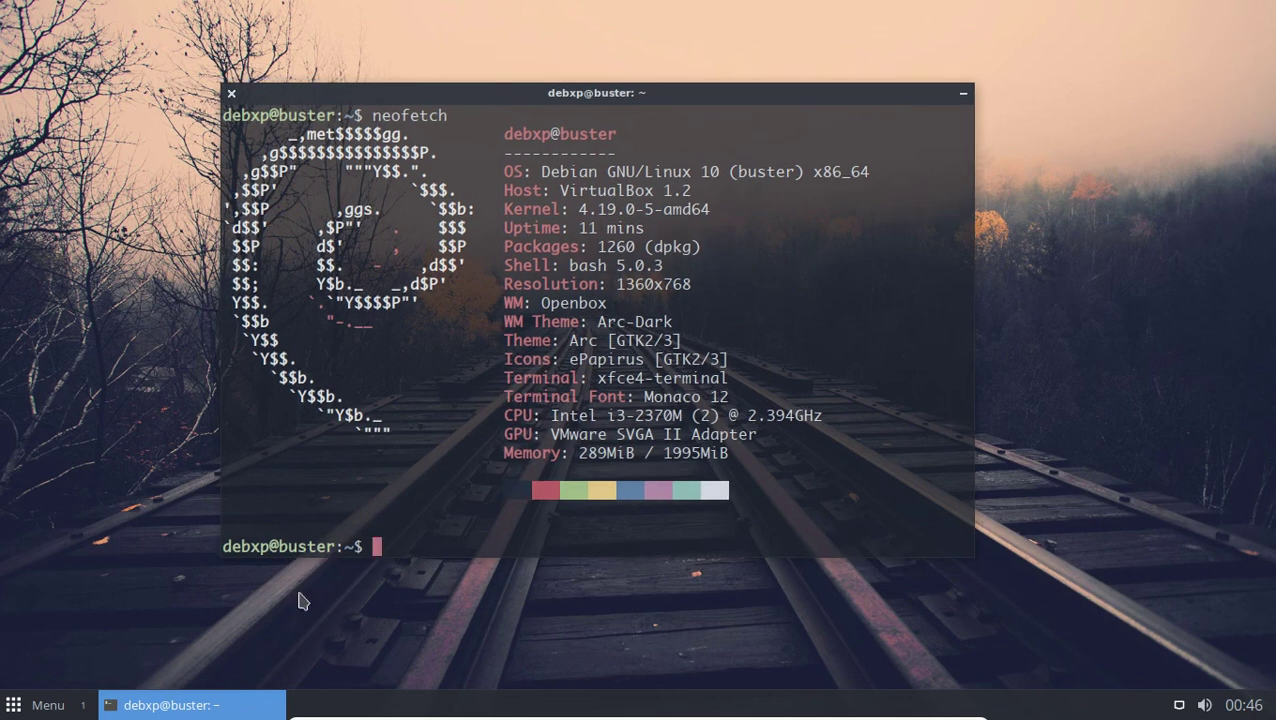
pyautogui.click(231, 93)
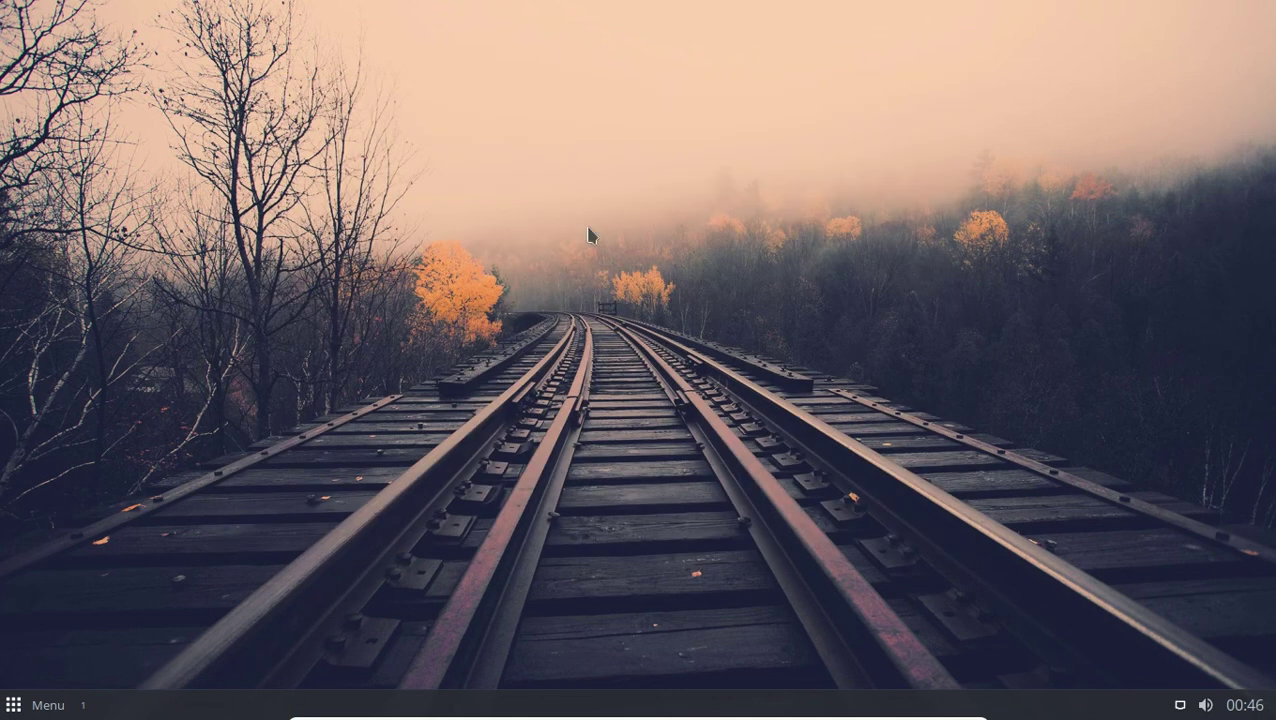
# Step: Open the home folder in the file manager with hidden files turned off, and go into the duo-scripts folder
pyautogui.click(20, 710)
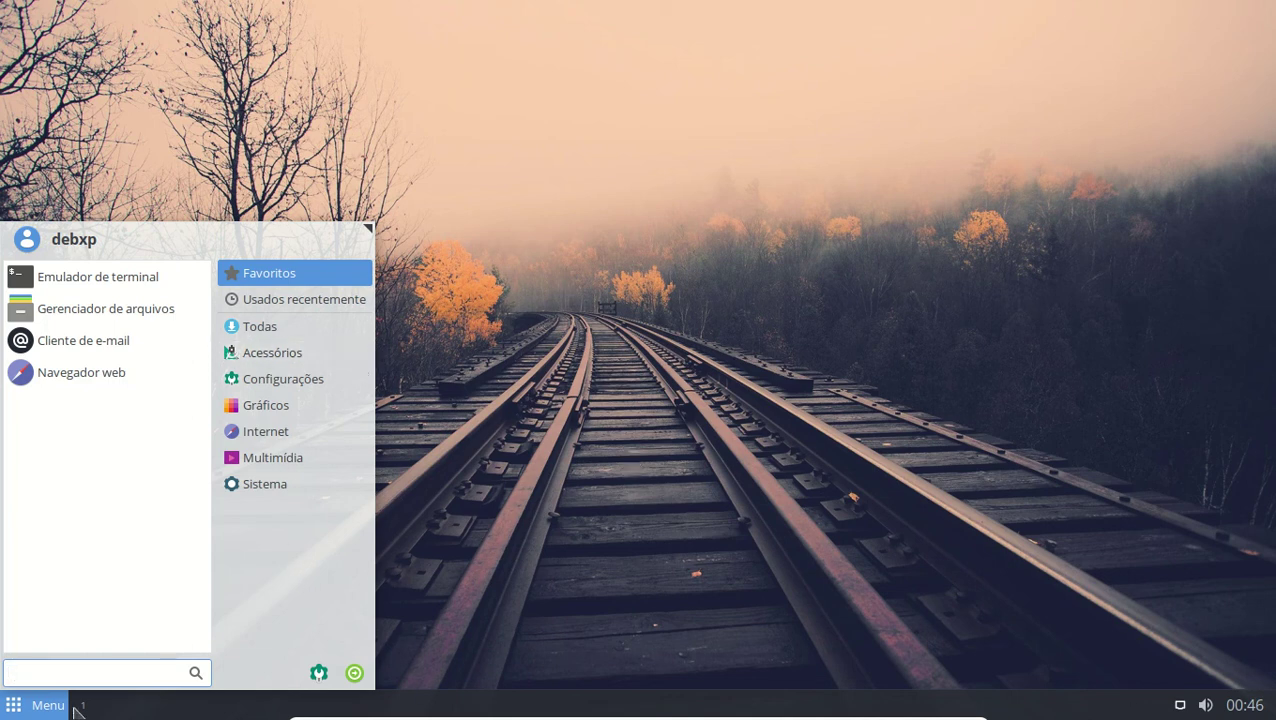
pyautogui.click(94, 307)
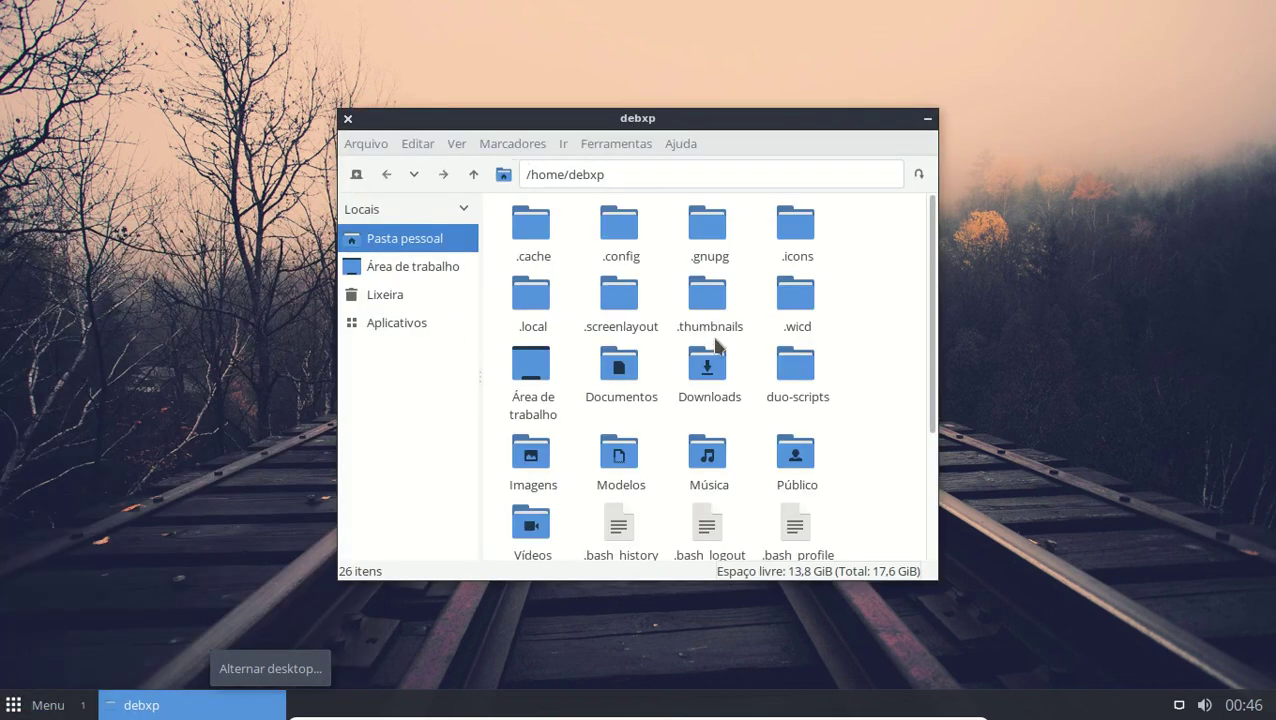
pyautogui.hotkey('ctrl', 'h')
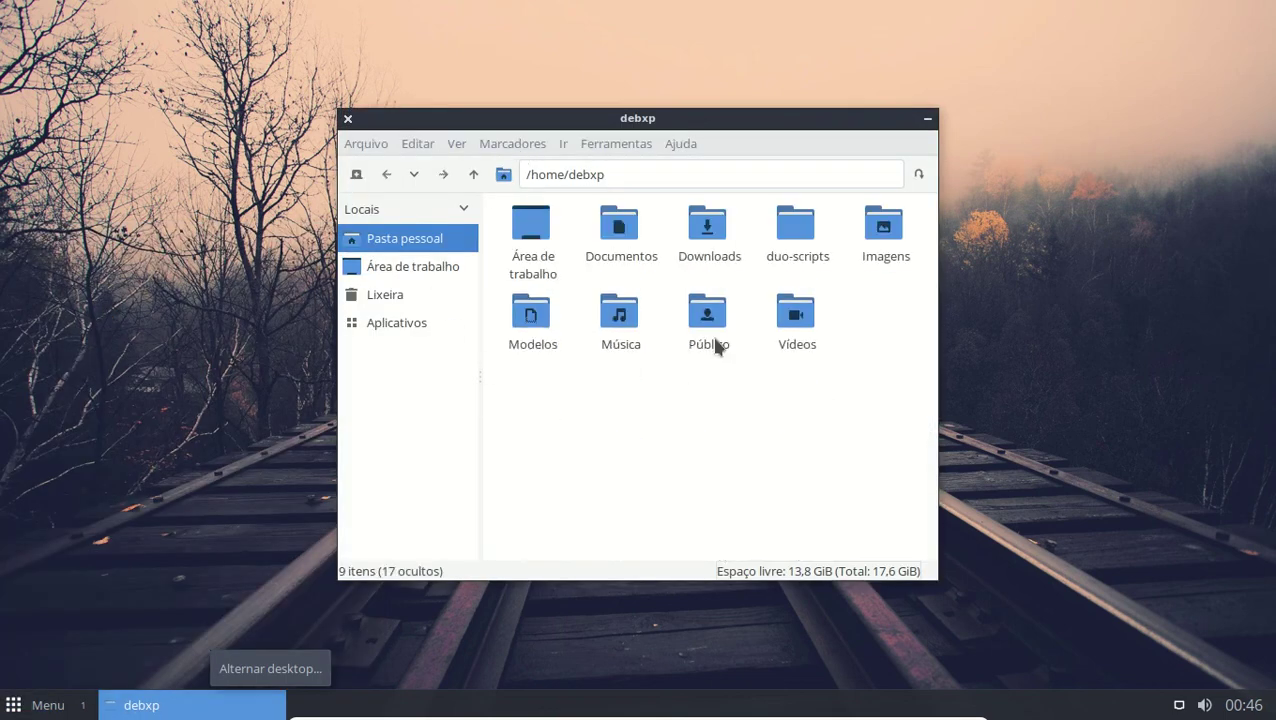
pyautogui.doubleClick(787, 237)
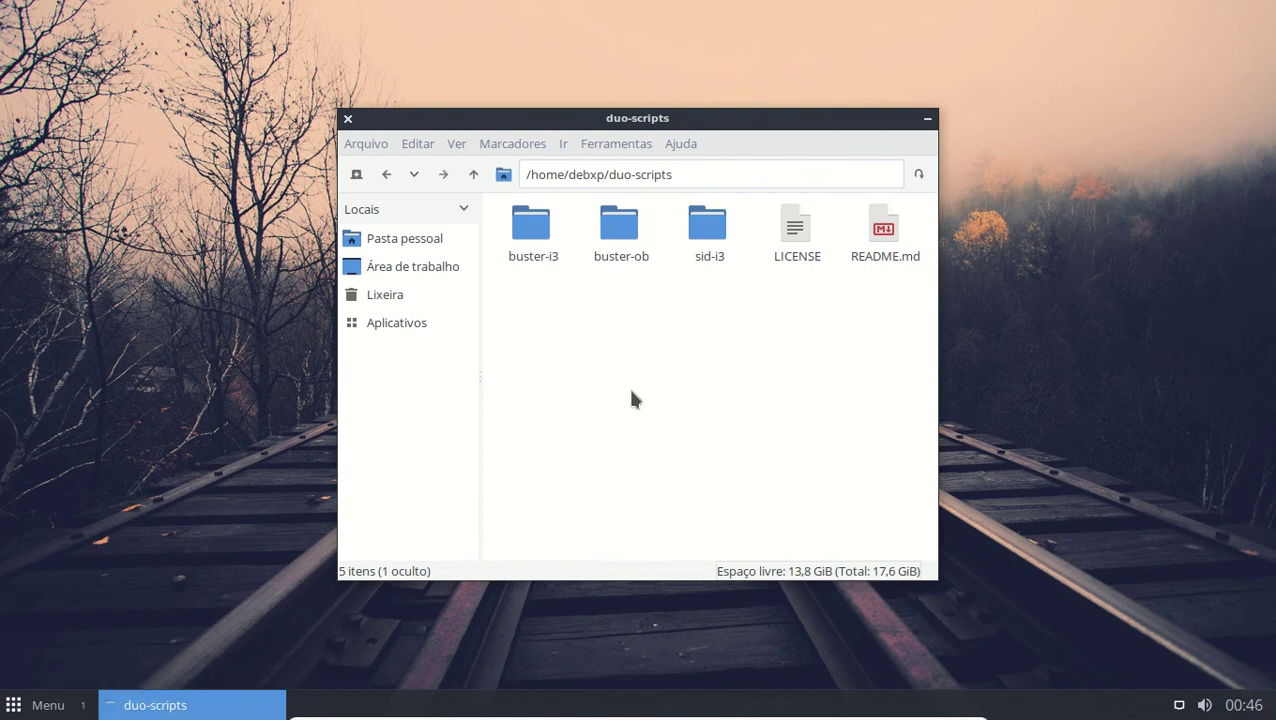
pyautogui.moveTo(625, 116)
pyautogui.mouseDown()
pyautogui.moveTo(573, 205)
pyautogui.moveTo(607, 125)
pyautogui.moveTo(621, 133)
pyautogui.mouseUp()
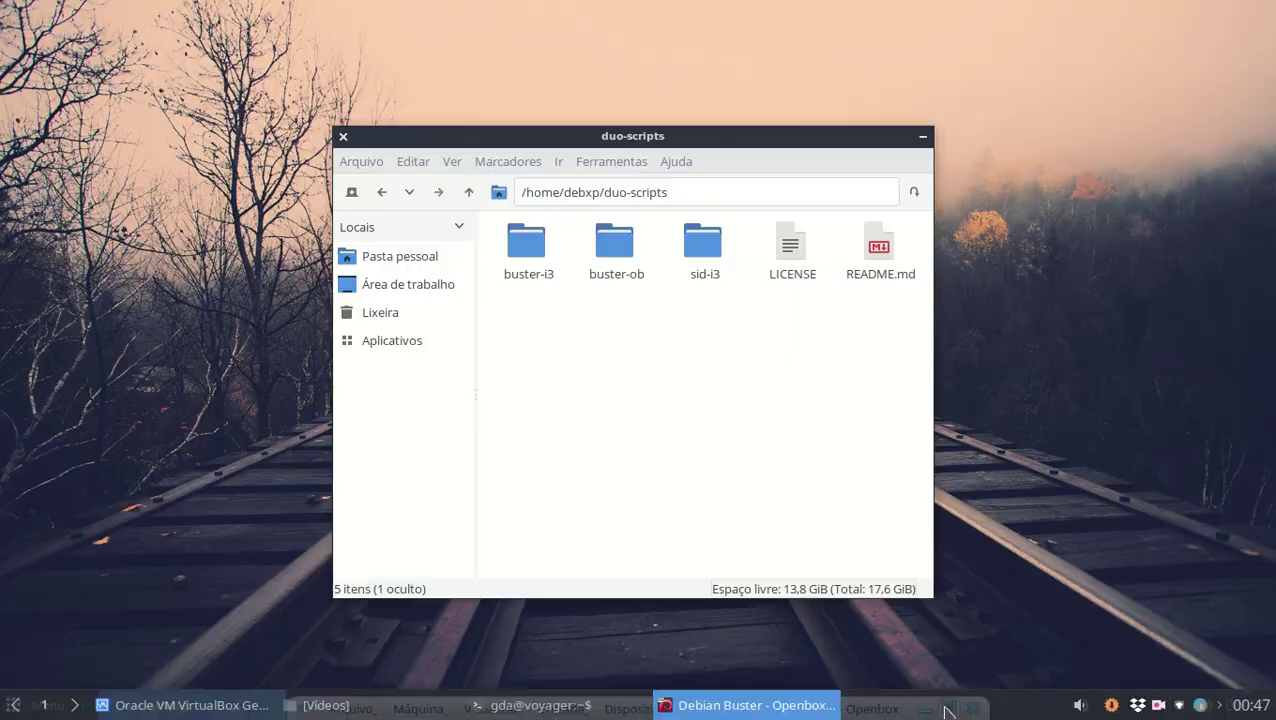
# Step: Take the virtual machine out of full-screen mode and open the host screen recorder's options
pyautogui.click(947, 711)
pyautogui.click(1160, 705)
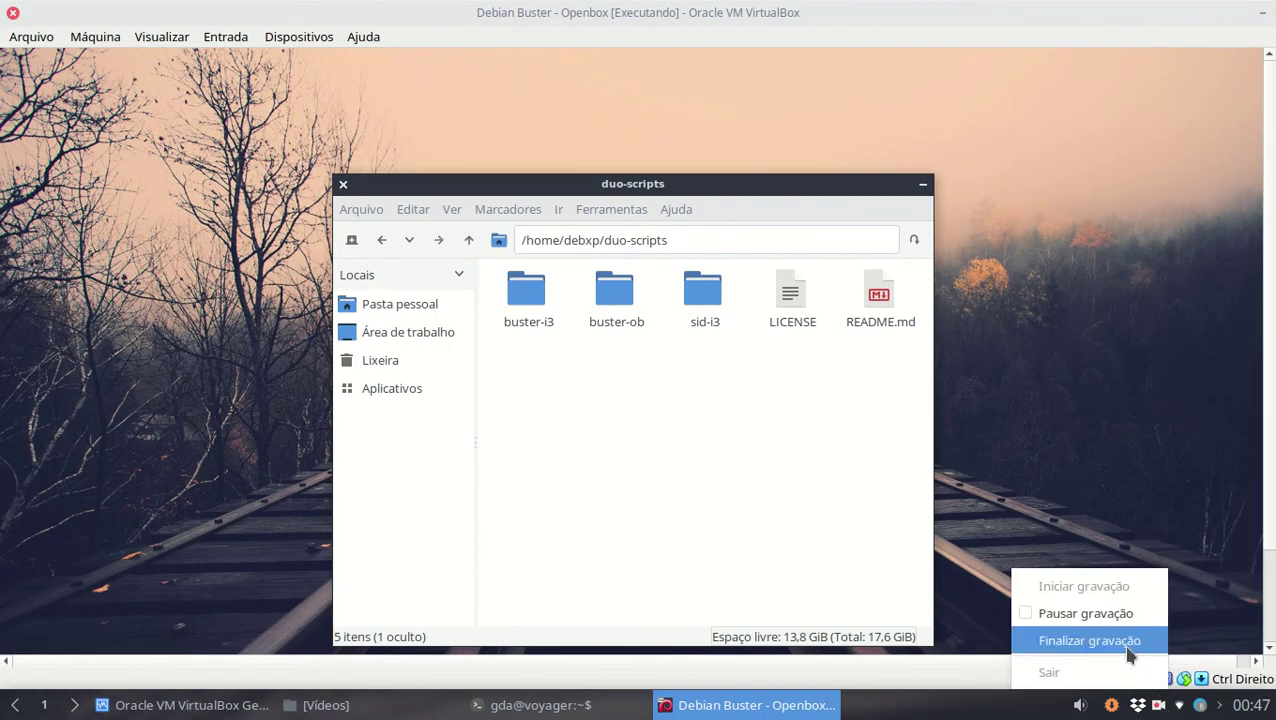